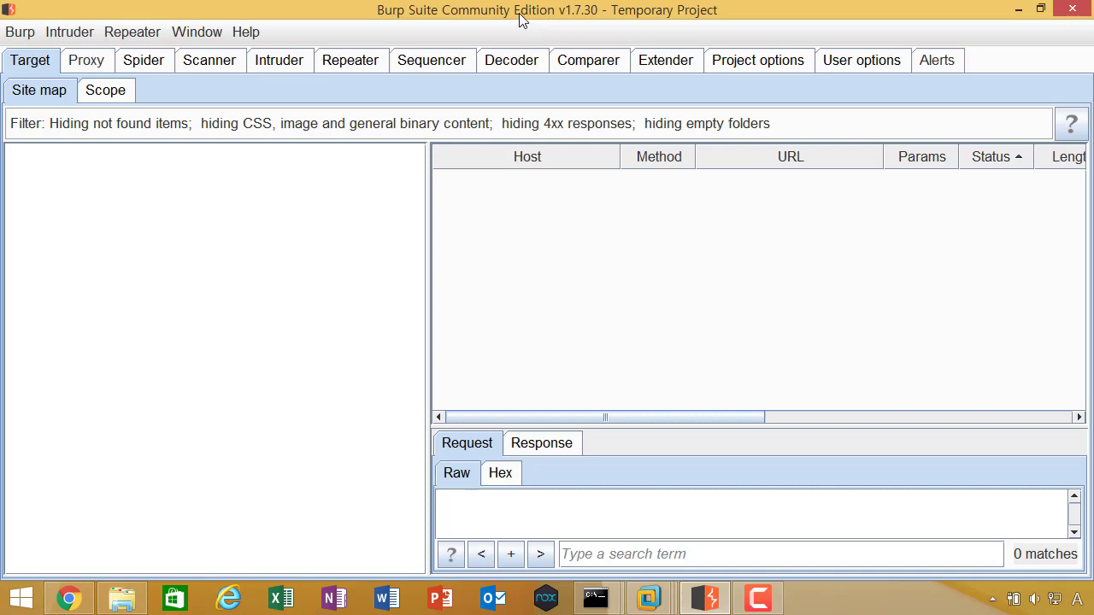
Step: Open an empty Notepad window over Burp Suite and move it nearer the middle of the screen
{"action": "key", "text": "super+r"}
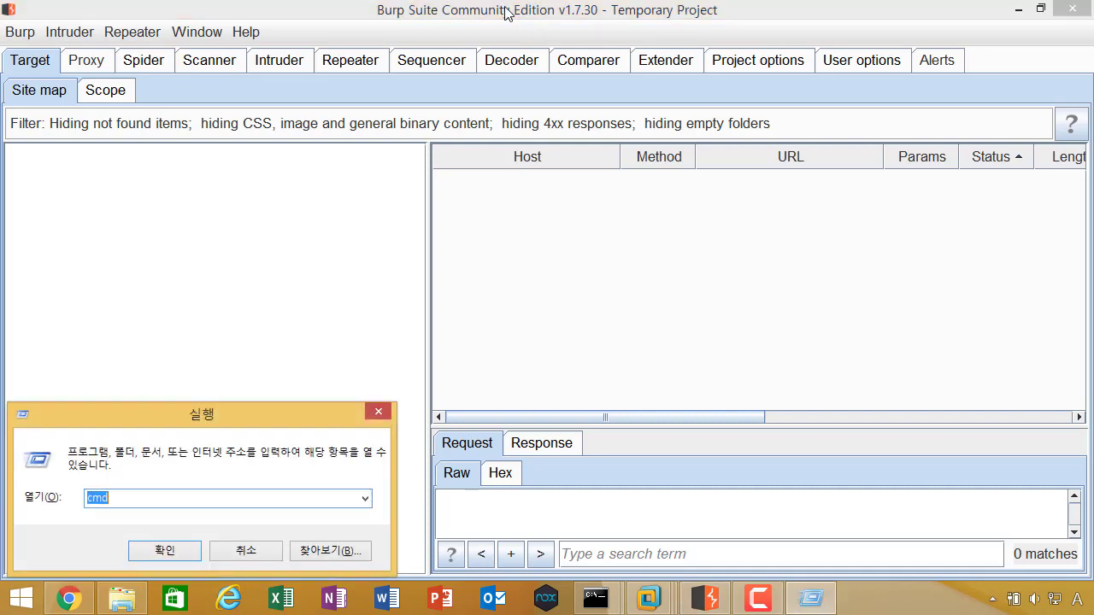
{"action": "type", "text": "notepad"}
{"action": "key", "text": "Return"}
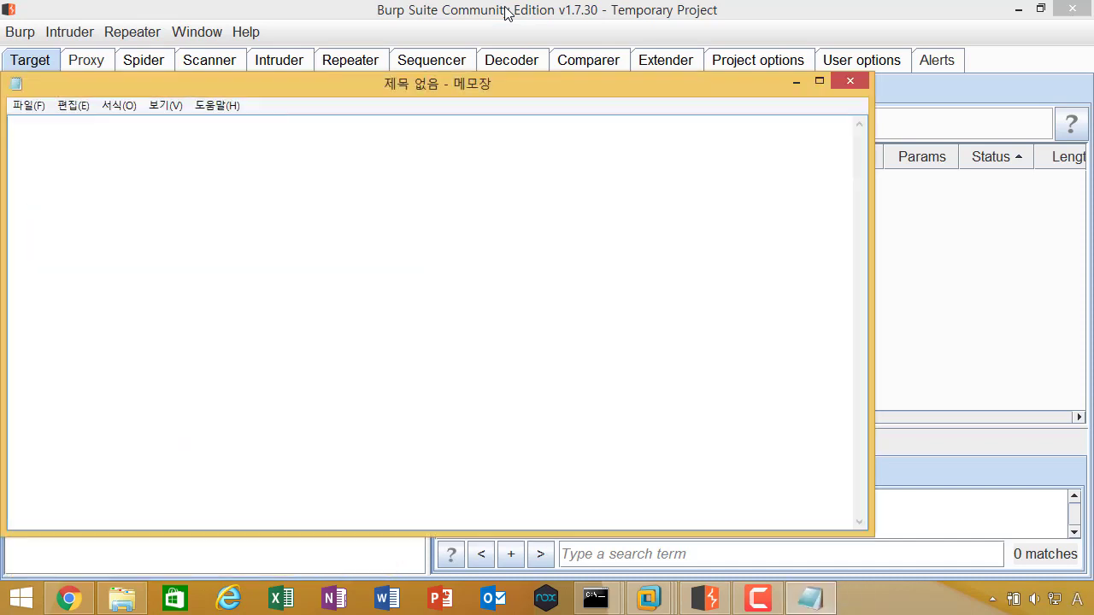
{"action": "left_click_drag", "start_coordinate": [405, 92], "coordinate": [601, 134]}
Step: Write the first list item "1. 가상환경 (vmware, virtual machine ..)" in the note and reposition the window
{"action": "type", "text": "1. "}
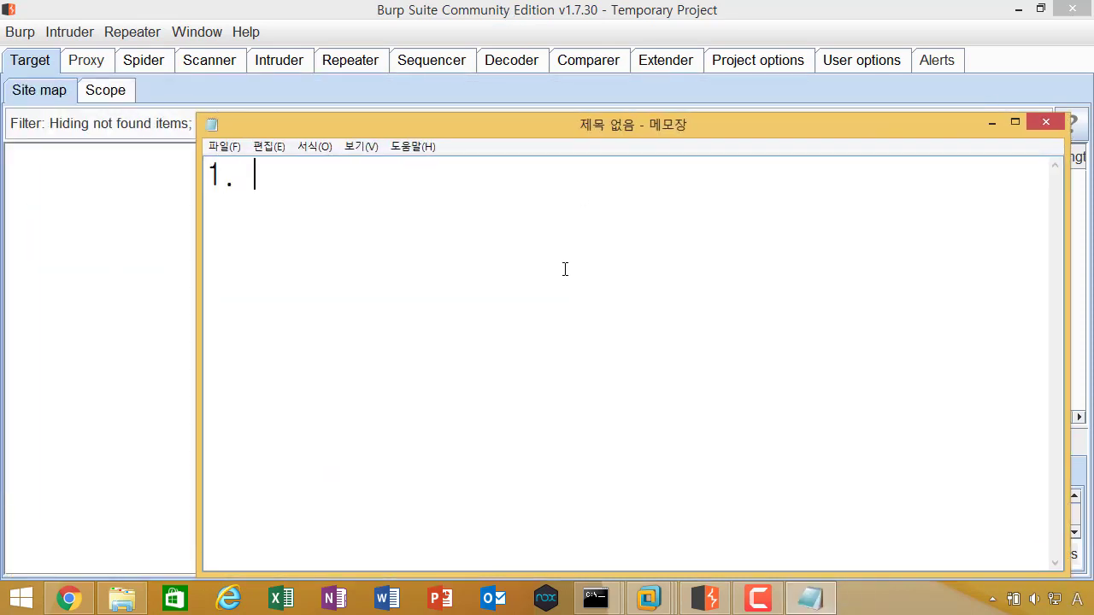
{"action": "type", "text": "가상환경"}
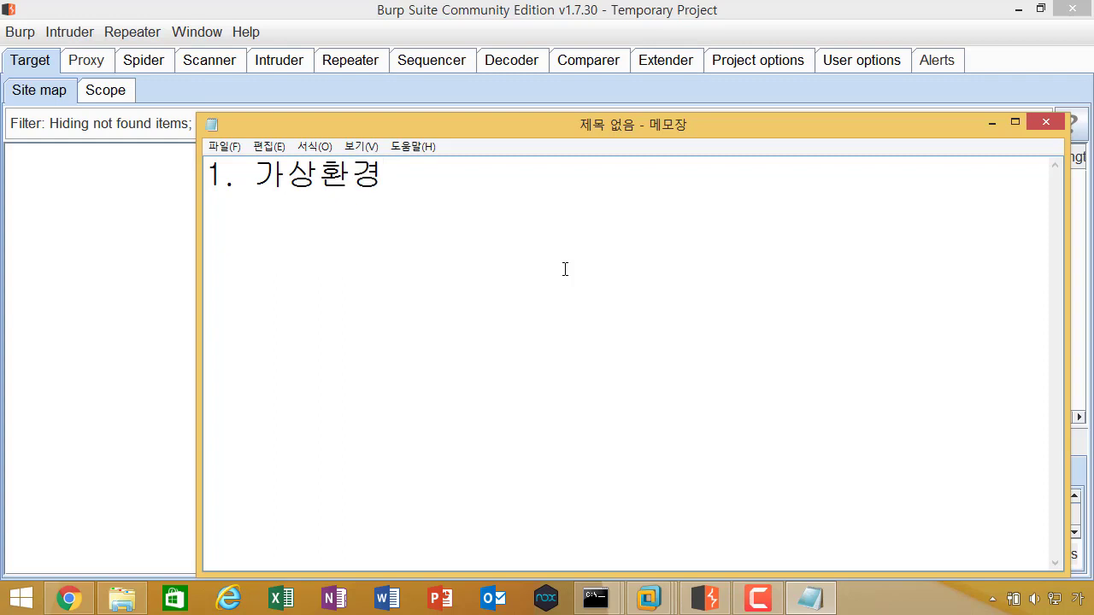
{"action": "type", "text": " (vmware"}
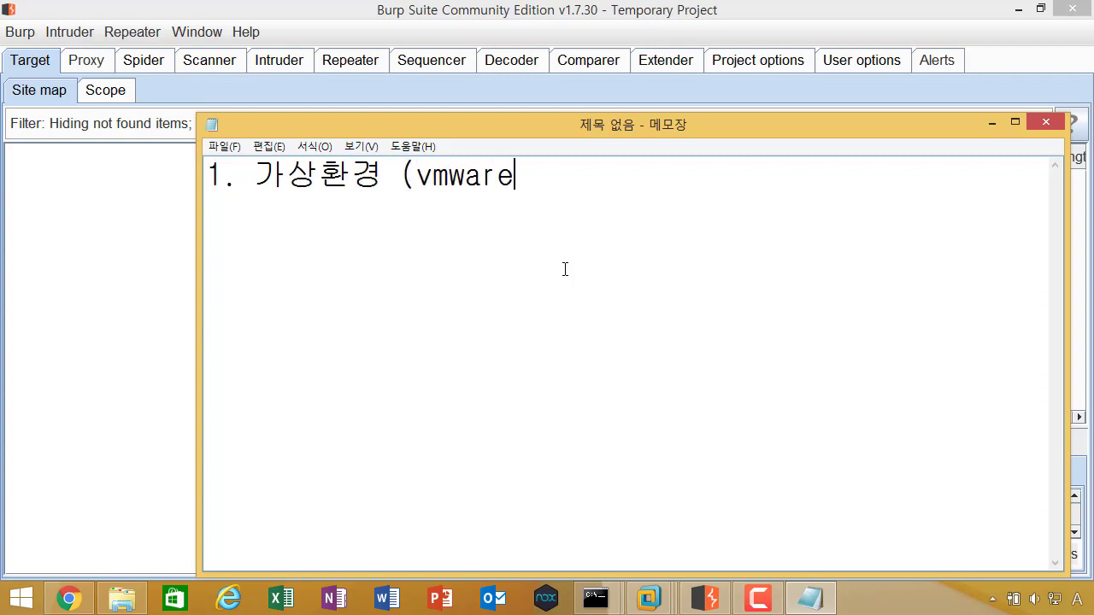
{"action": "type", "text": ", virtual"}
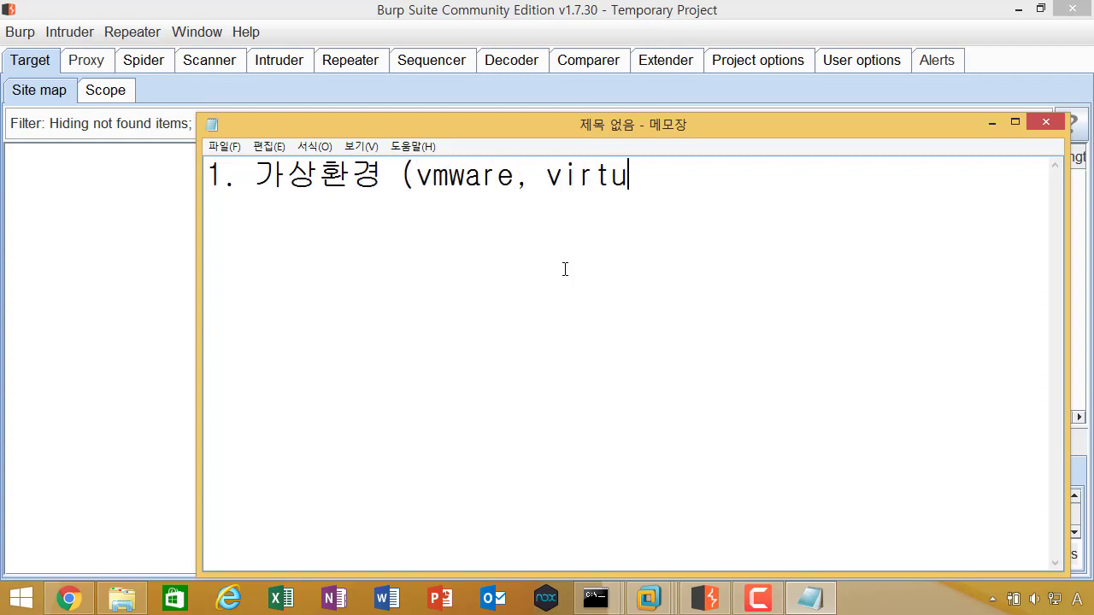
{"action": "key", "text": "BackSpace"}
{"action": "key", "text": "BackSpace"}
{"action": "key", "text": "BackSpace"}
{"action": "type", "text": "la"}
{"action": "key", "text": "BackSpace"}
{"action": "key", "text": "BackSpace"}
{"action": "type", "text": "al machine"}
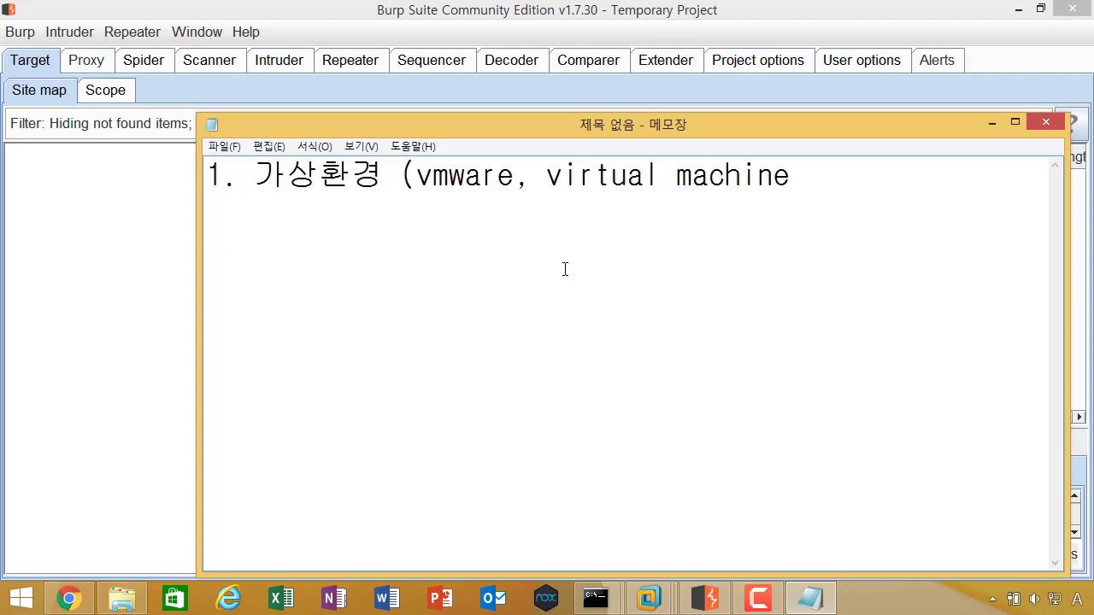
{"action": "type", "text": " ..)"}
{"action": "left_click_drag", "start_coordinate": [417, 123], "coordinate": [368, 94]}
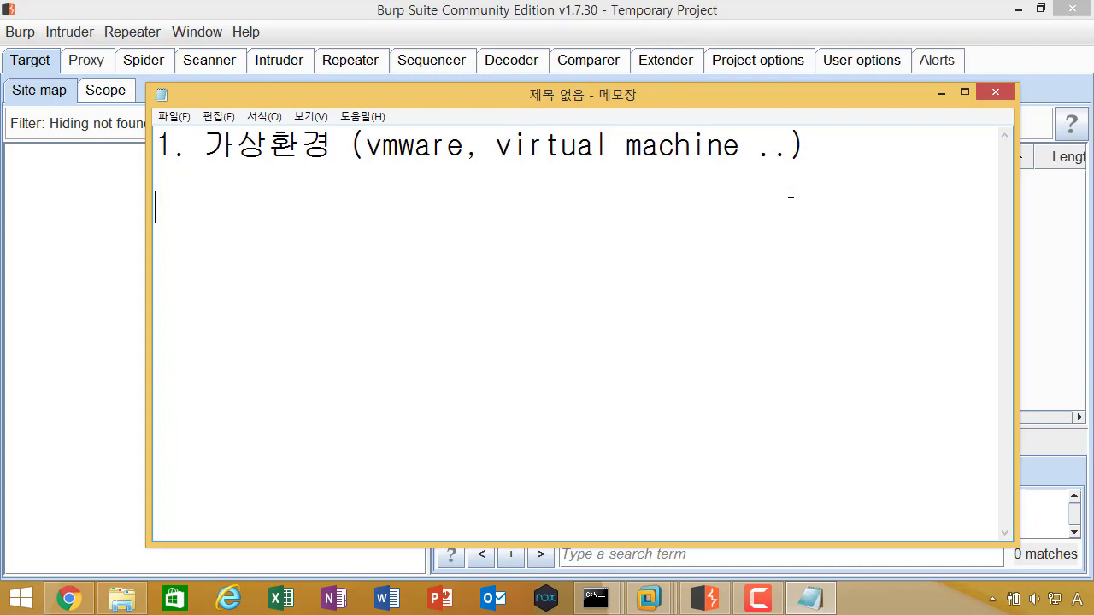
Step: Add the second item "2. 파일 형태로 동작" below a blank line, looking at the WebGoat page in Chrome before writing its text
{"action": "key", "text": "Return"}
{"action": "key", "text": "Return"}
{"action": "type", "text": "2"}
{"action": "left_click", "coordinate": [68, 598]}
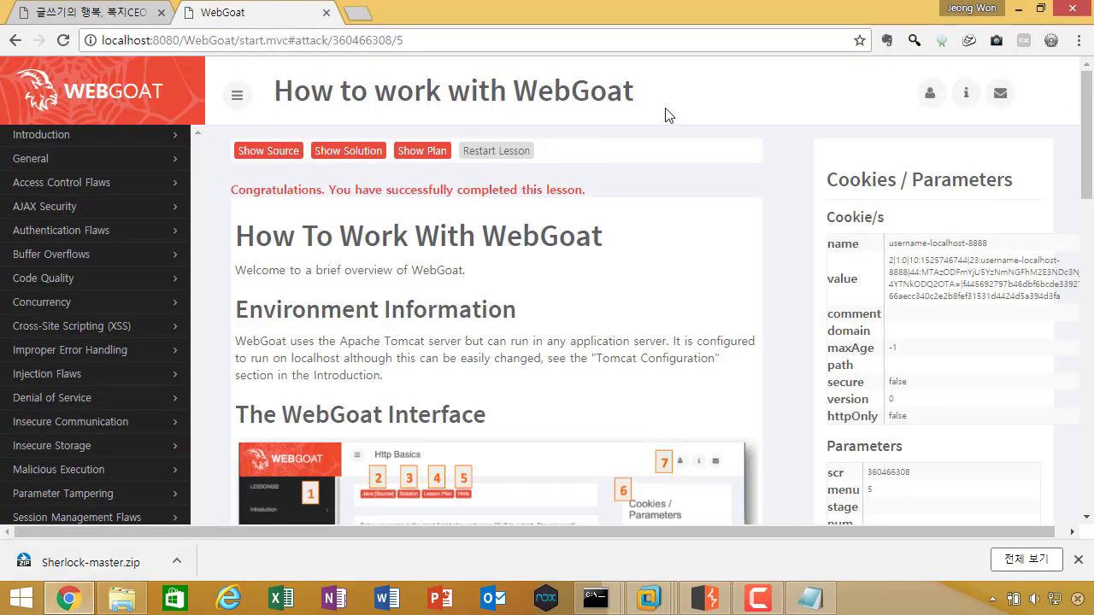
{"action": "left_click_drag", "start_coordinate": [666, 102], "coordinate": [501, 93]}
{"action": "left_click", "coordinate": [625, 107]}
{"action": "key", "text": "alt+Tab"}
{"action": "type", "text": "파일 형태로"}
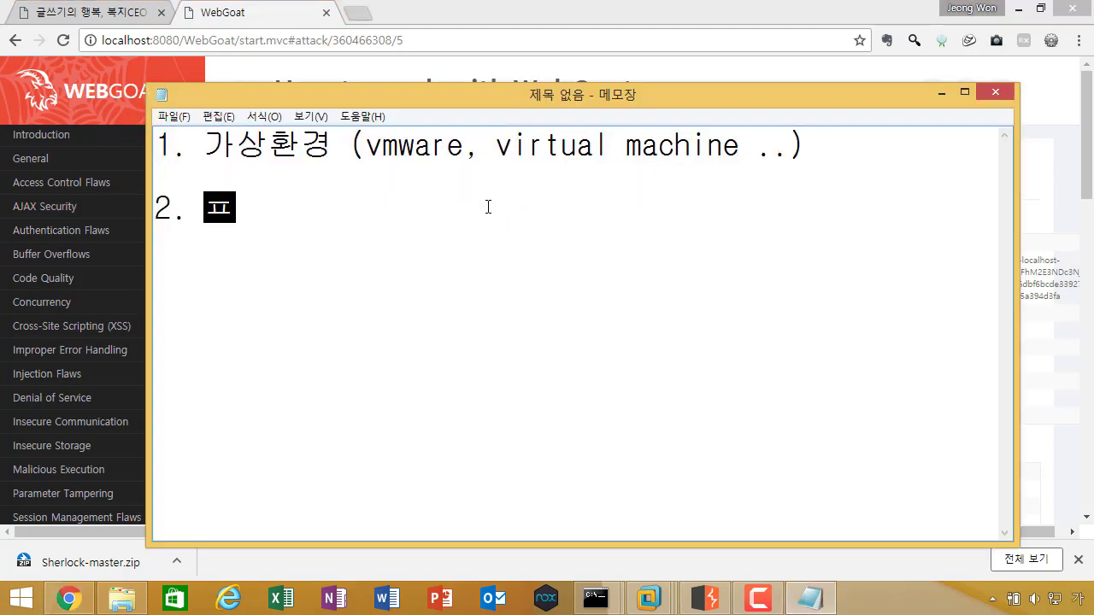
{"action": "type", "text": " 동작."}
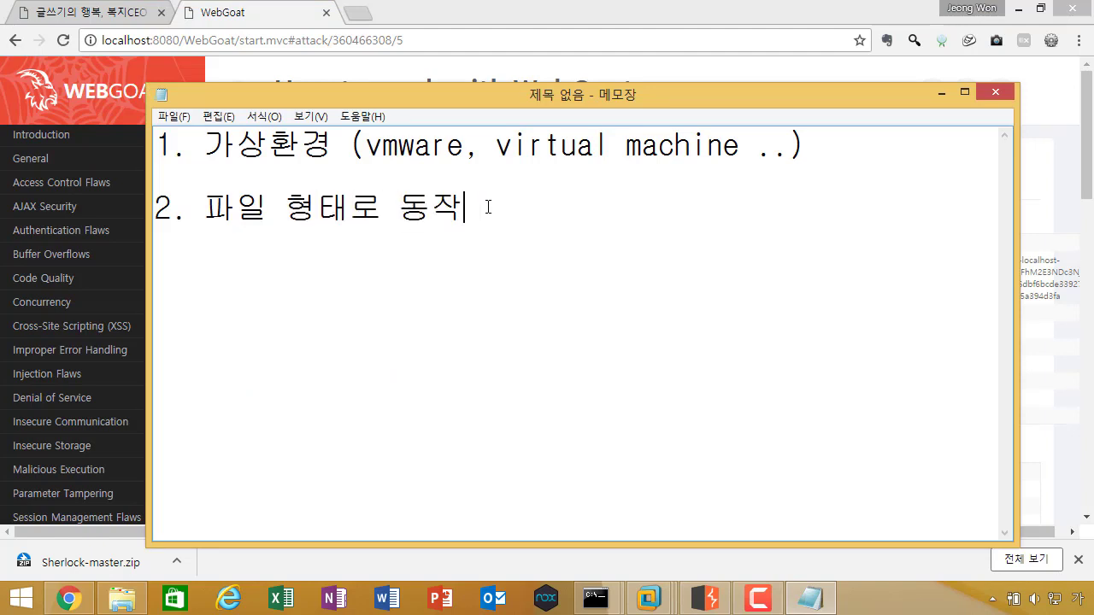
Step: Glance at the WebGoat page again, return to Notepad and add the third item "3. 테스트 환경 서비스"
{"action": "key", "text": "alt+Tab"}
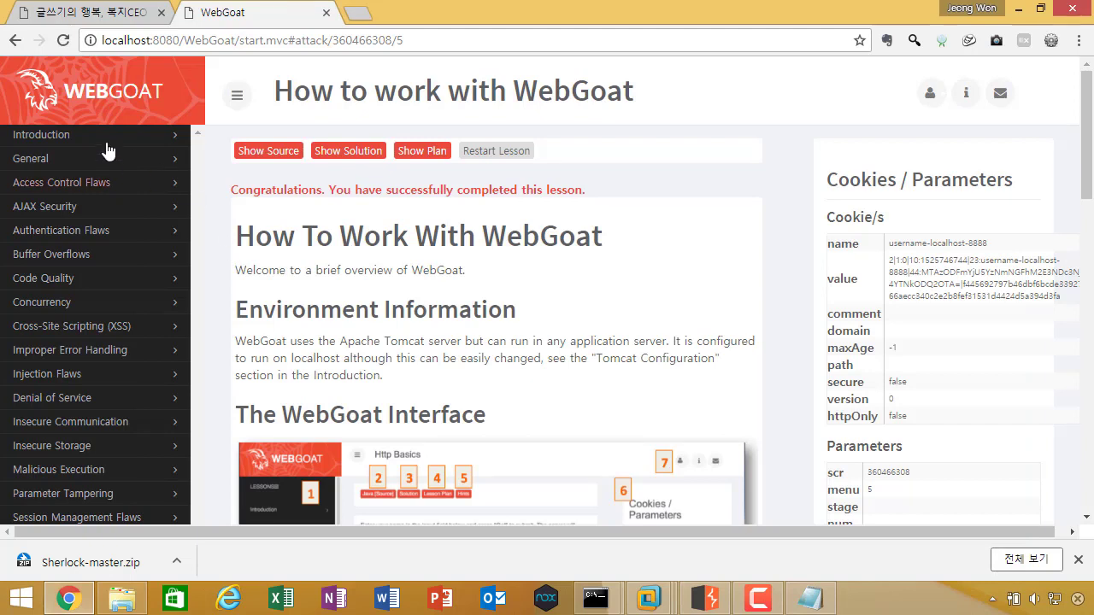
{"action": "key", "text": "alt+Tab"}
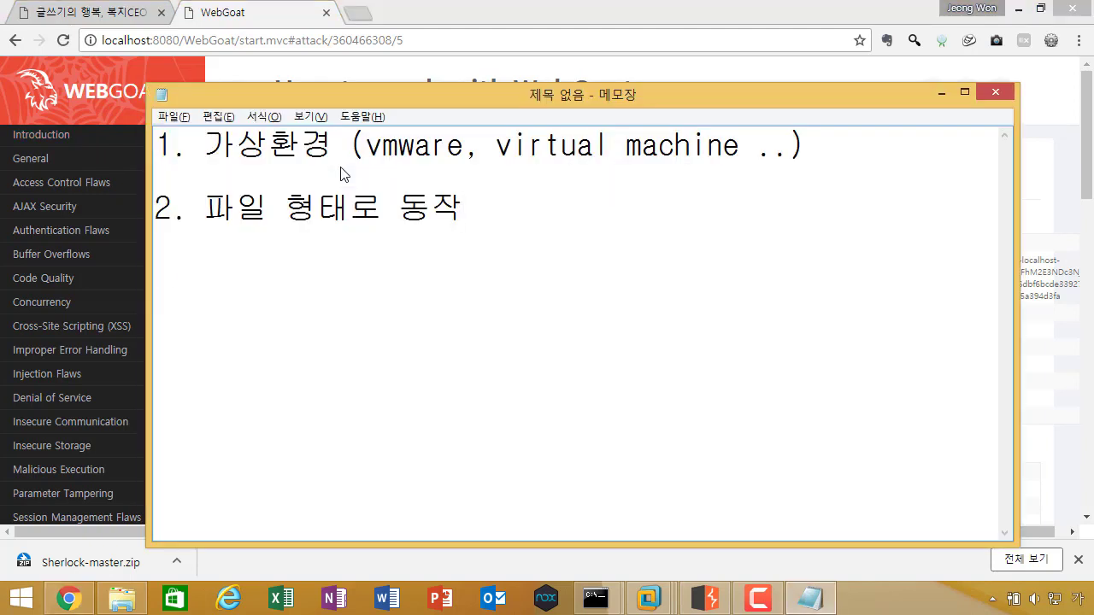
{"action": "key", "text": "Return"}
{"action": "type", "text": "3. 웨"}
{"action": "key", "text": "BackSpace"}
{"action": "type", "text": "테"}
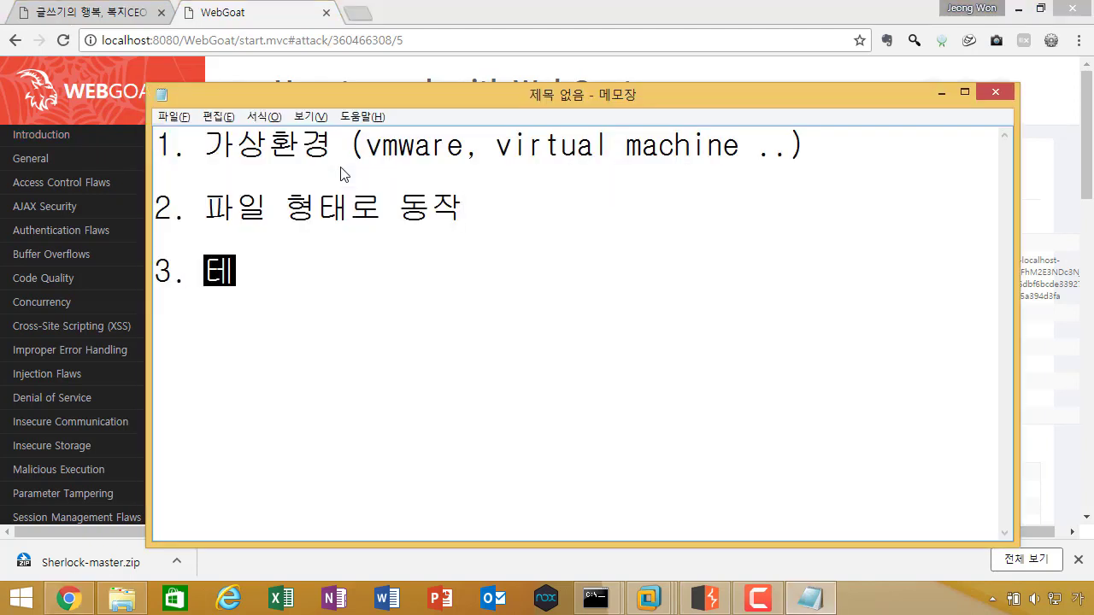
{"action": "type", "text": "스트 환경 서"}
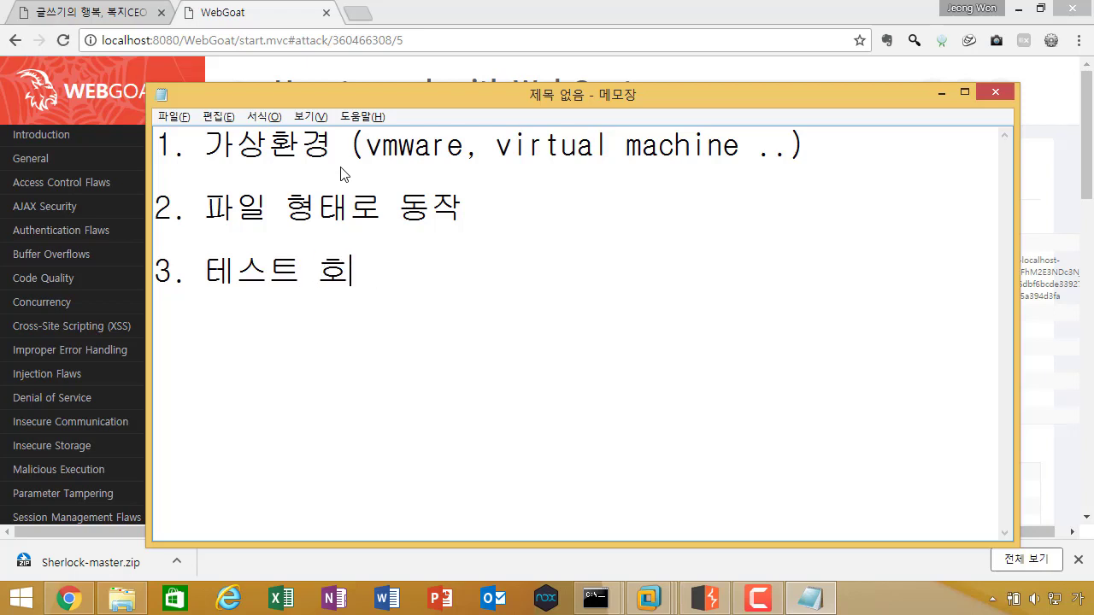
{"action": "type", "text": "비스"}
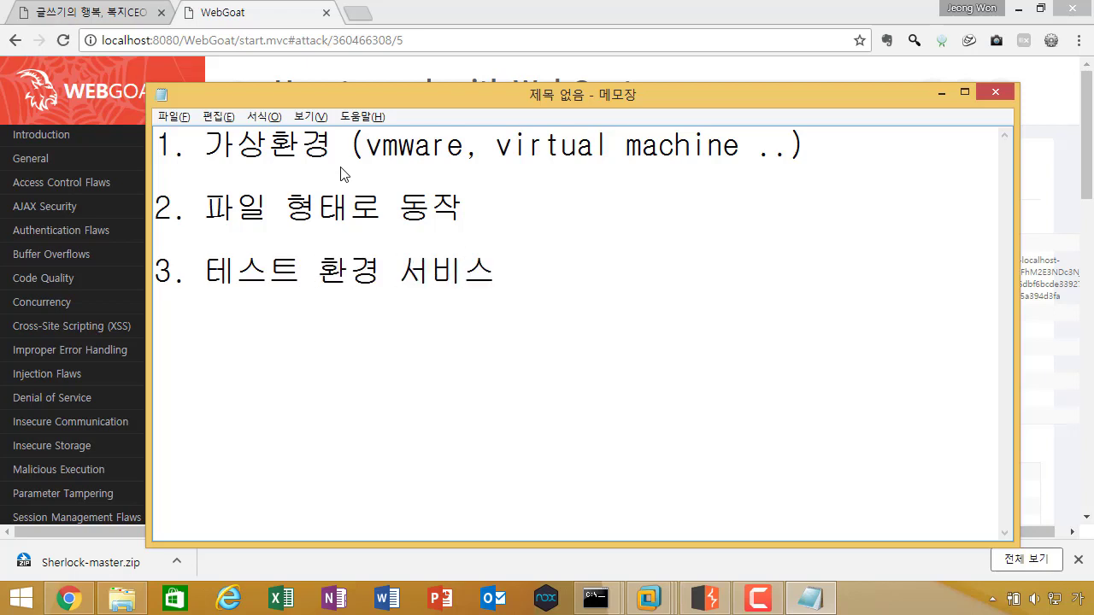
{"action": "key", "text": "shift+Home"}
{"action": "left_click", "coordinate": [302, 292]}
{"action": "key", "text": "ctrl+a"}
{"action": "left_click", "coordinate": [445, 275]}
Step: Switch to the blog page in Chrome and examine its Web Pentesting table of practice sites and the page address
{"action": "left_click", "coordinate": [114, 15]}
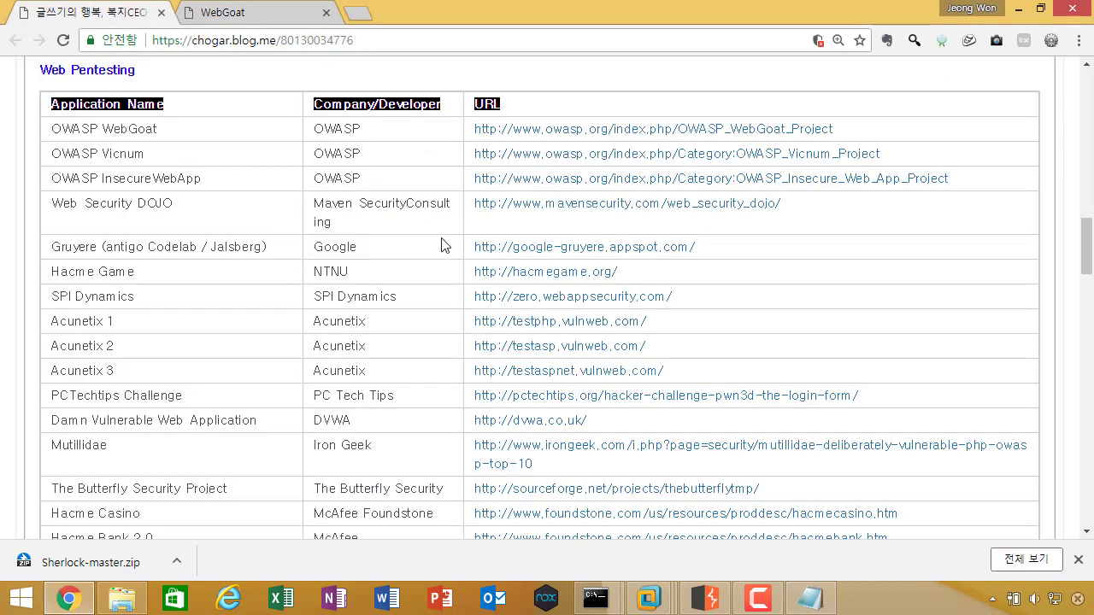
{"action": "scroll", "coordinate": [438, 242], "scroll_direction": "up", "scroll_amount": 2}
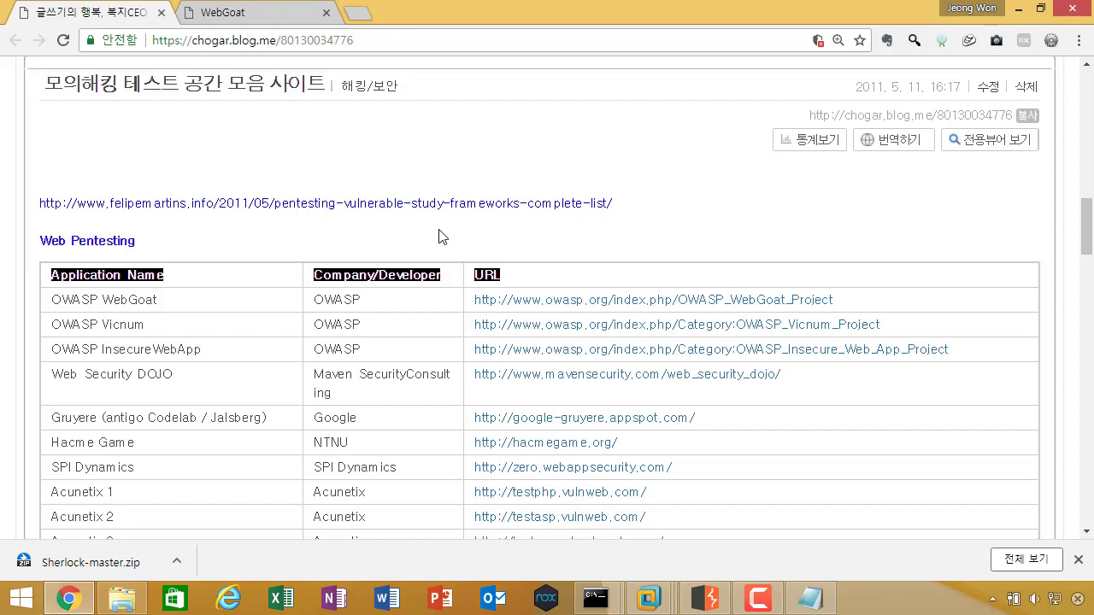
{"action": "scroll", "coordinate": [439, 237], "scroll_direction": "up", "scroll_amount": 1}
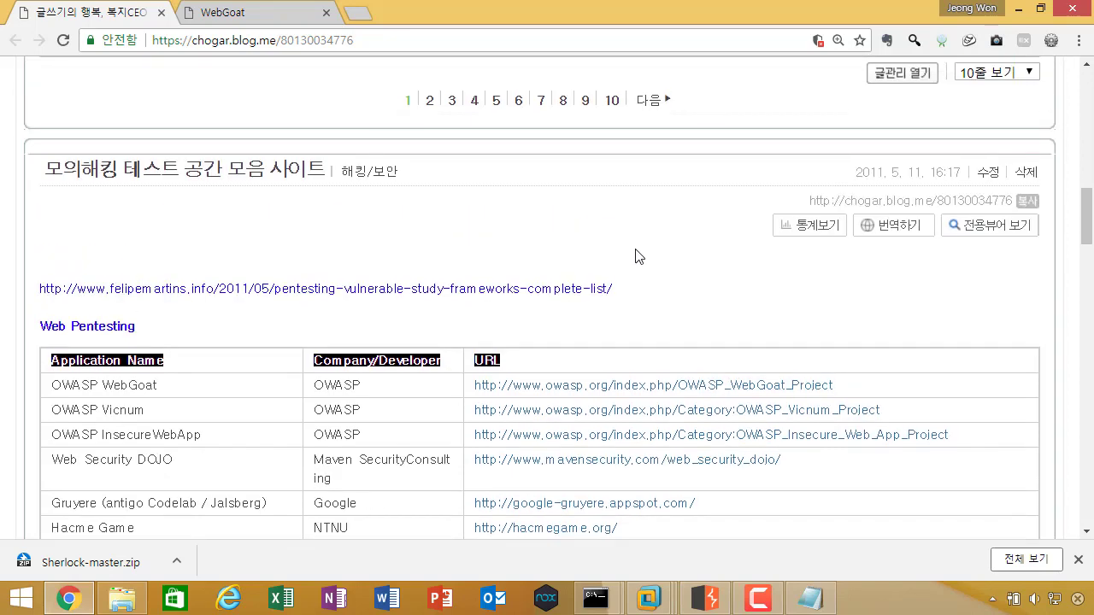
{"action": "scroll", "coordinate": [635, 257], "scroll_direction": "up", "scroll_amount": 1}
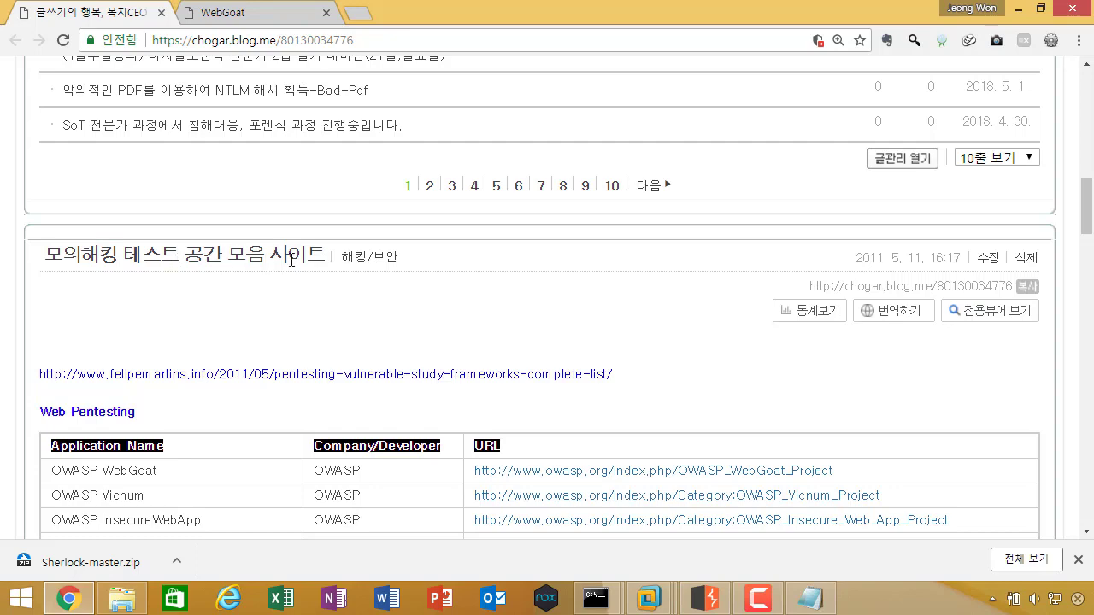
{"action": "scroll", "coordinate": [540, 285], "scroll_direction": "down", "scroll_amount": 1}
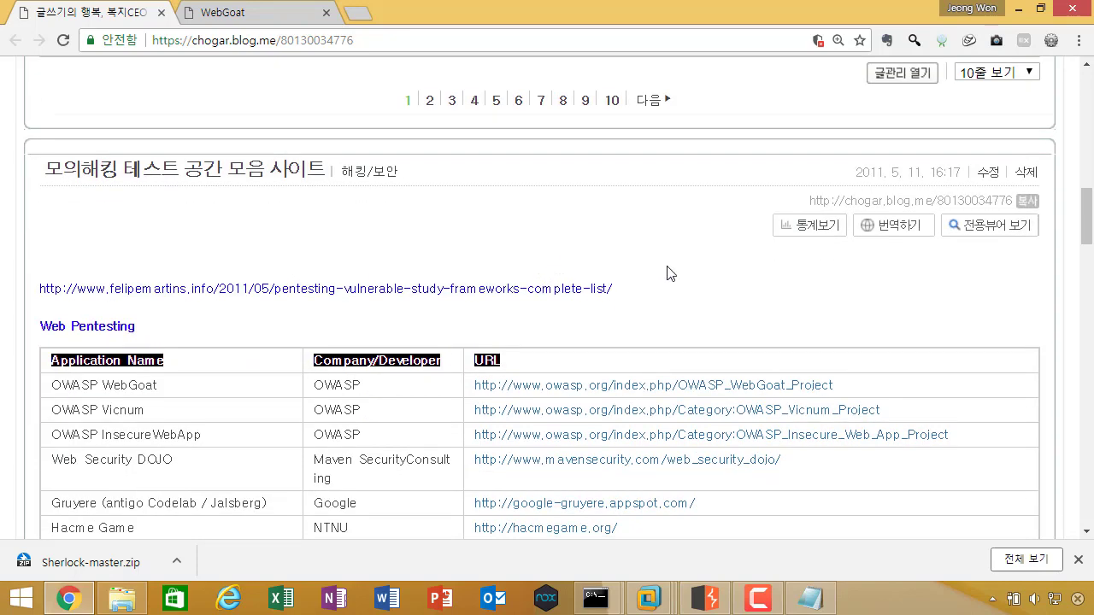
{"action": "scroll", "coordinate": [670, 273], "scroll_direction": "up", "scroll_amount": 2}
{"action": "scroll", "coordinate": [670, 273], "scroll_direction": "down", "scroll_amount": 4}
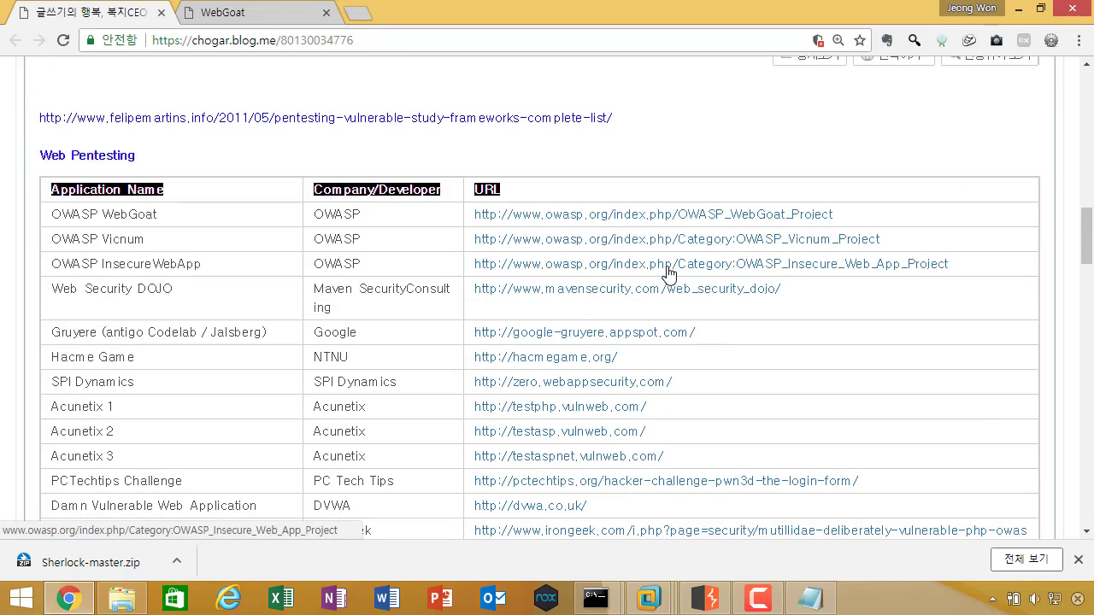
{"action": "scroll", "coordinate": [670, 274], "scroll_direction": "down", "scroll_amount": 3}
{"action": "scroll", "coordinate": [670, 274], "scroll_direction": "up", "scroll_amount": 3}
{"action": "scroll", "coordinate": [670, 272], "scroll_direction": "down", "scroll_amount": 5}
{"action": "scroll", "coordinate": [670, 272], "scroll_direction": "up", "scroll_amount": 2}
{"action": "scroll", "coordinate": [647, 271], "scroll_direction": "down", "scroll_amount": 3}
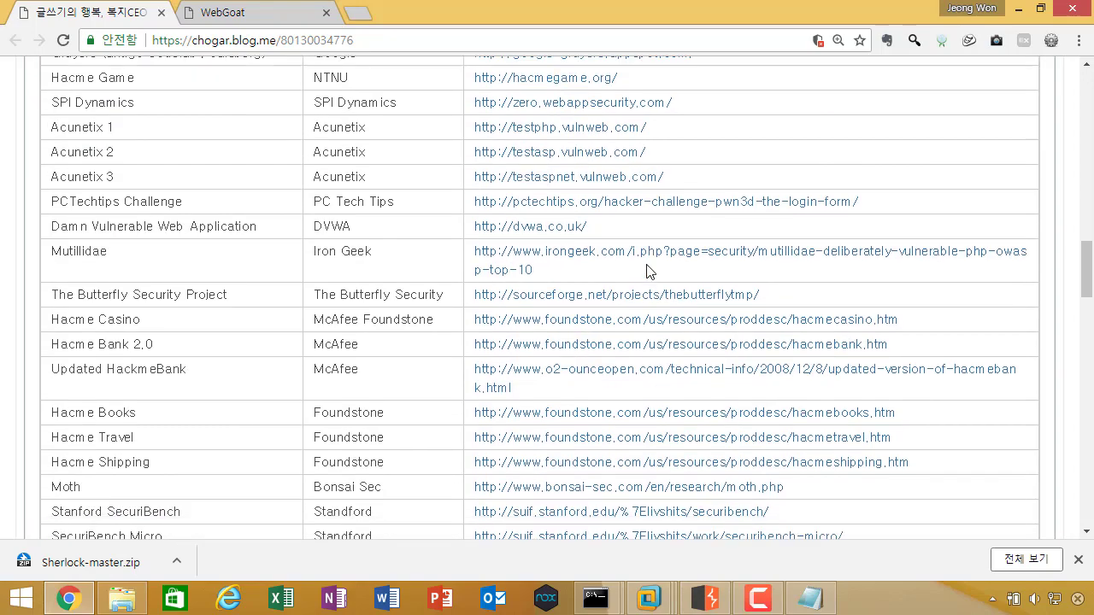
{"action": "scroll", "coordinate": [647, 272], "scroll_direction": "up", "scroll_amount": 7}
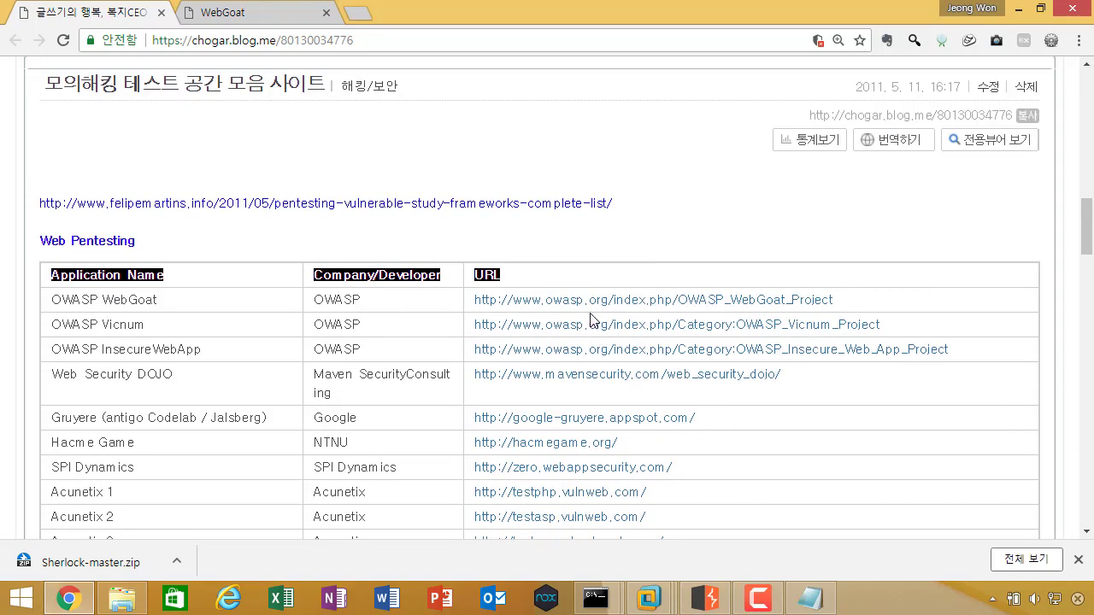
{"action": "scroll", "coordinate": [584, 258], "scroll_direction": "down", "scroll_amount": 2}
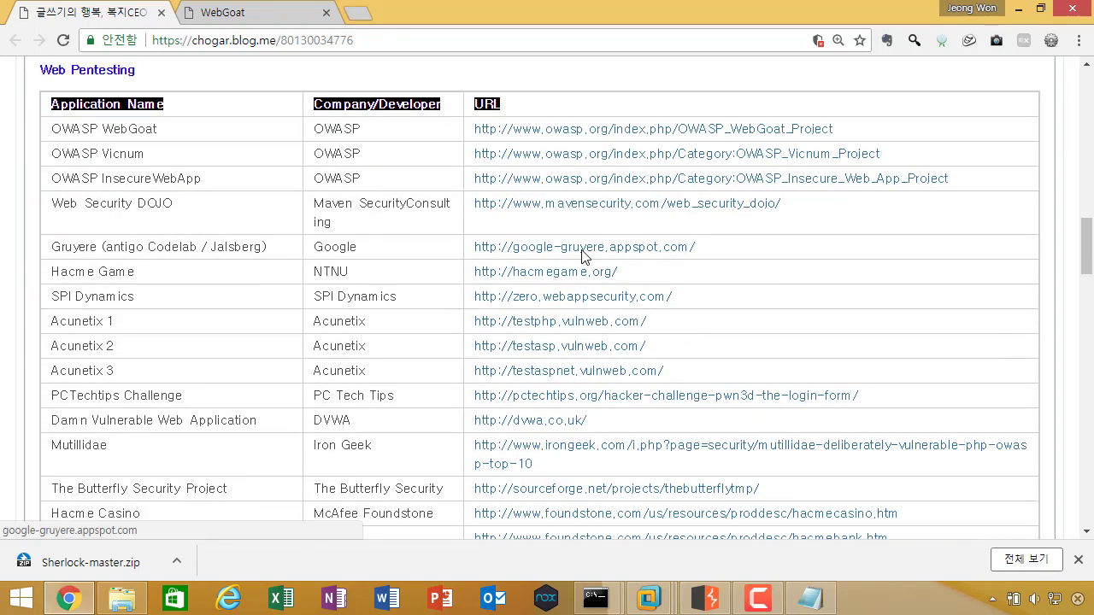
{"action": "scroll", "coordinate": [585, 258], "scroll_direction": "up", "scroll_amount": 2}
{"action": "scroll", "coordinate": [581, 258], "scroll_direction": "up", "scroll_amount": 1}
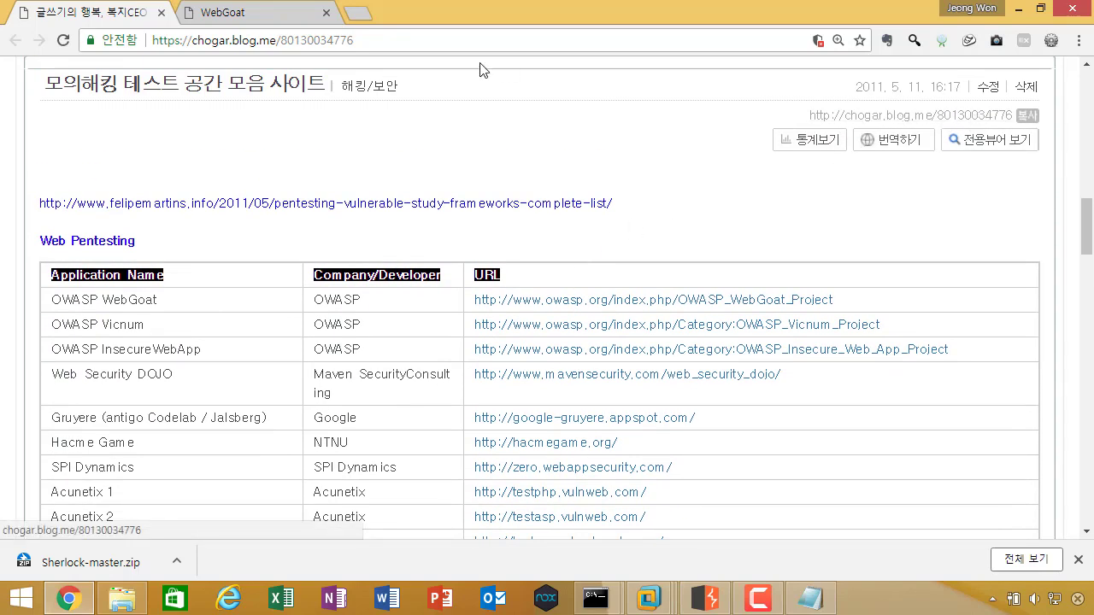
{"action": "double_click", "coordinate": [377, 40]}
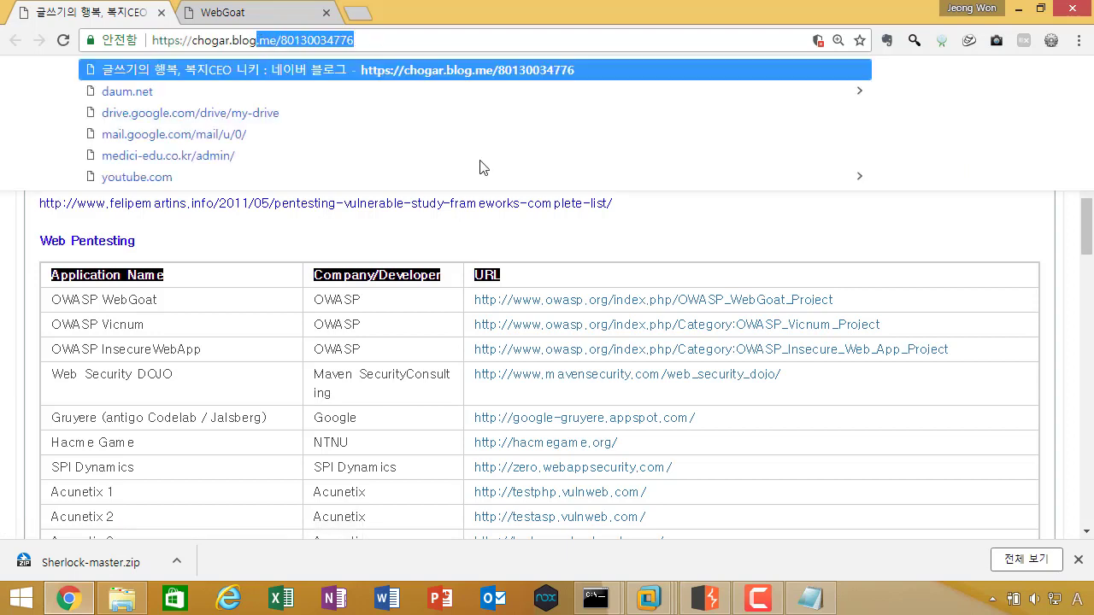
{"action": "left_click", "coordinate": [626, 231]}
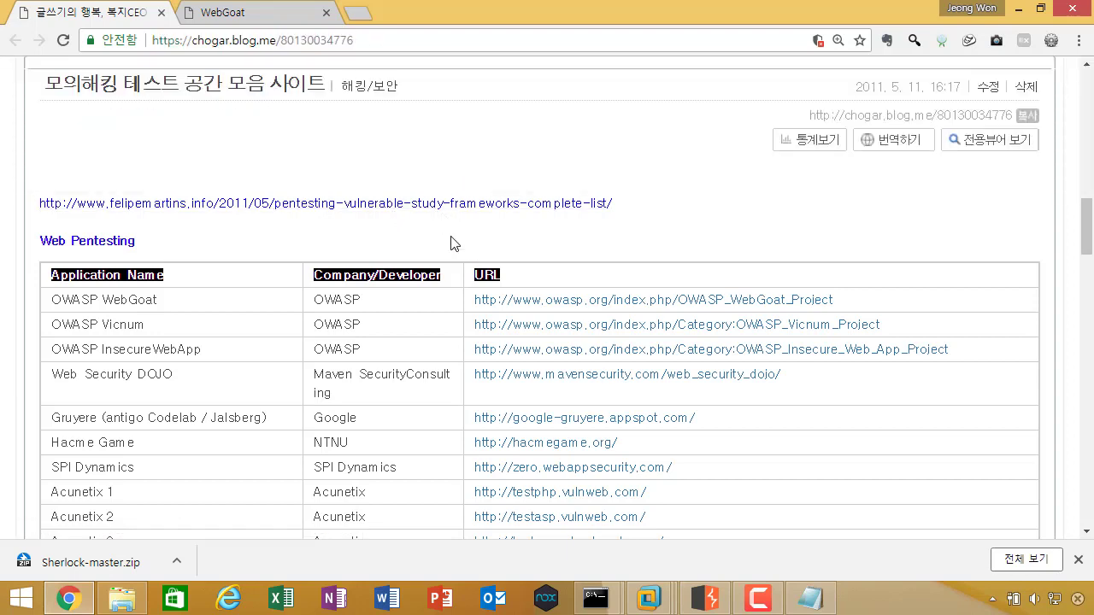
Step: Highlight the OWASP WebGoat entry in the application table and view the local WebGoat page
{"action": "scroll", "coordinate": [517, 285], "scroll_direction": "down", "scroll_amount": 2}
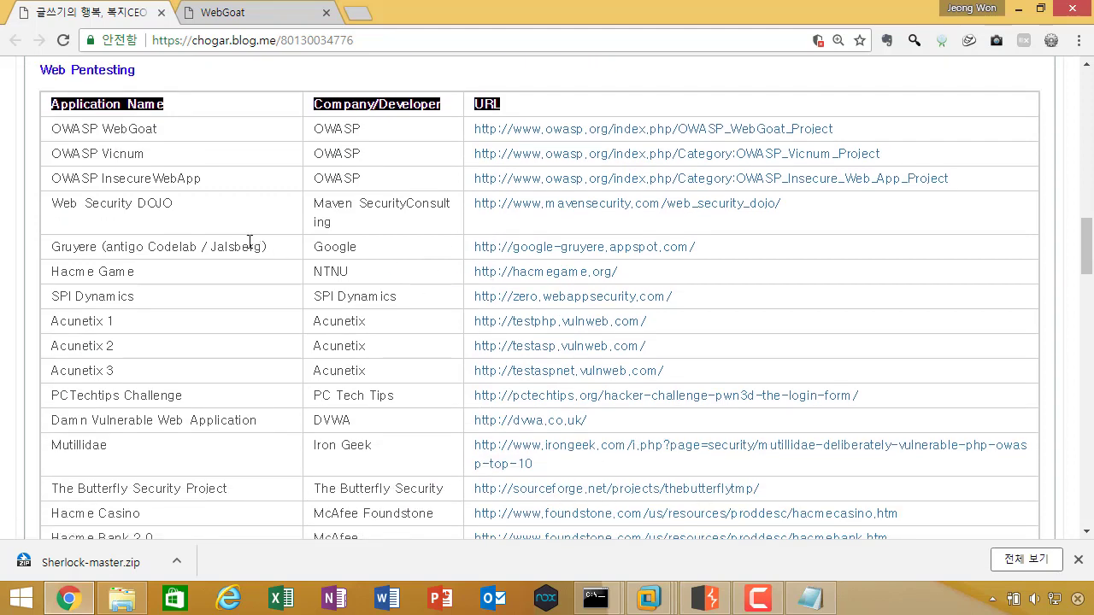
{"action": "left_click_drag", "start_coordinate": [160, 135], "coordinate": [55, 130]}
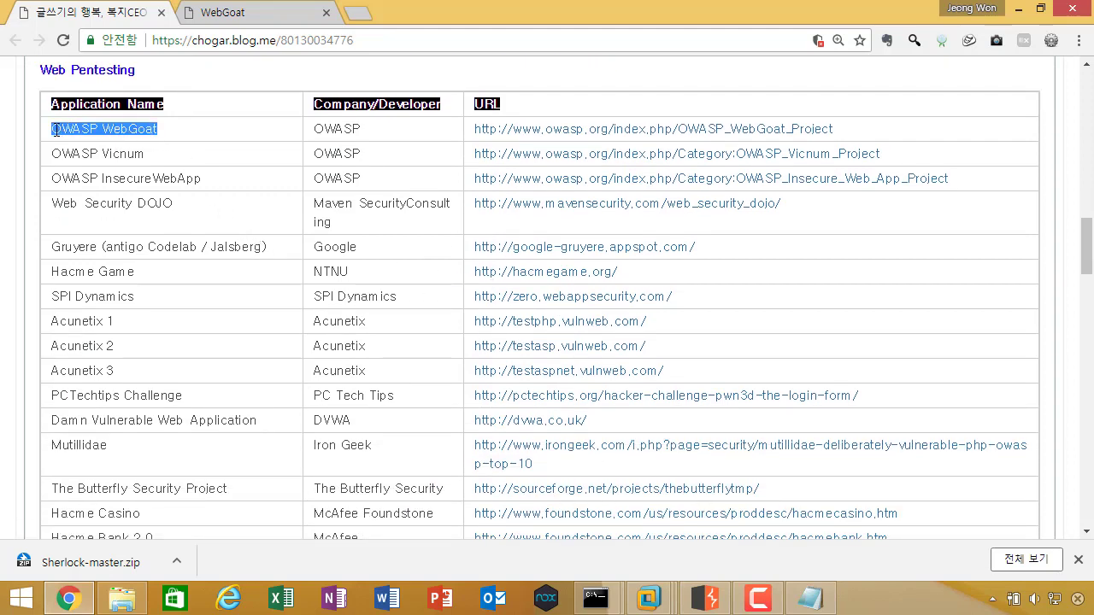
{"action": "left_click", "coordinate": [215, 12]}
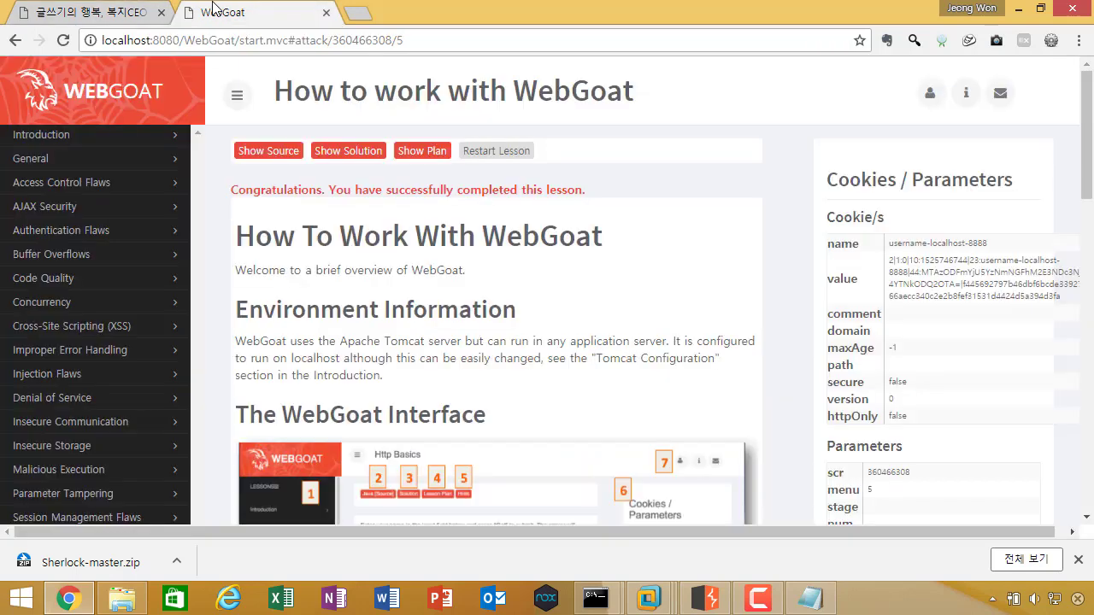
Step: Return to the blog's Web Pentesting table and highlight the Hacme Game entry, followed by the Acunetix 1 entry
{"action": "left_click", "coordinate": [107, 12]}
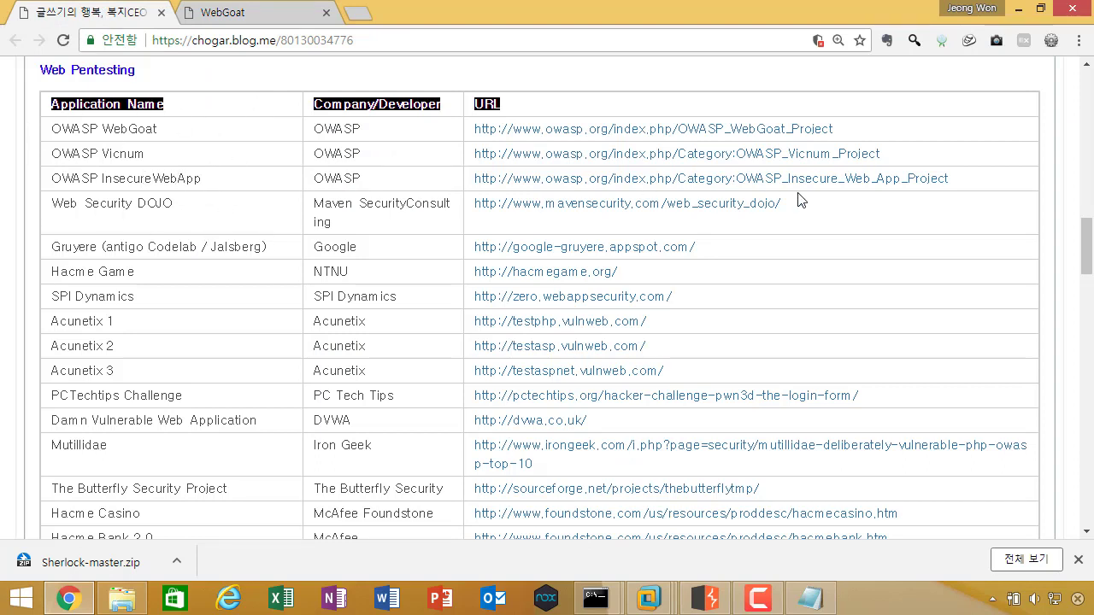
{"action": "scroll", "coordinate": [536, 248], "scroll_direction": "down", "scroll_amount": 1}
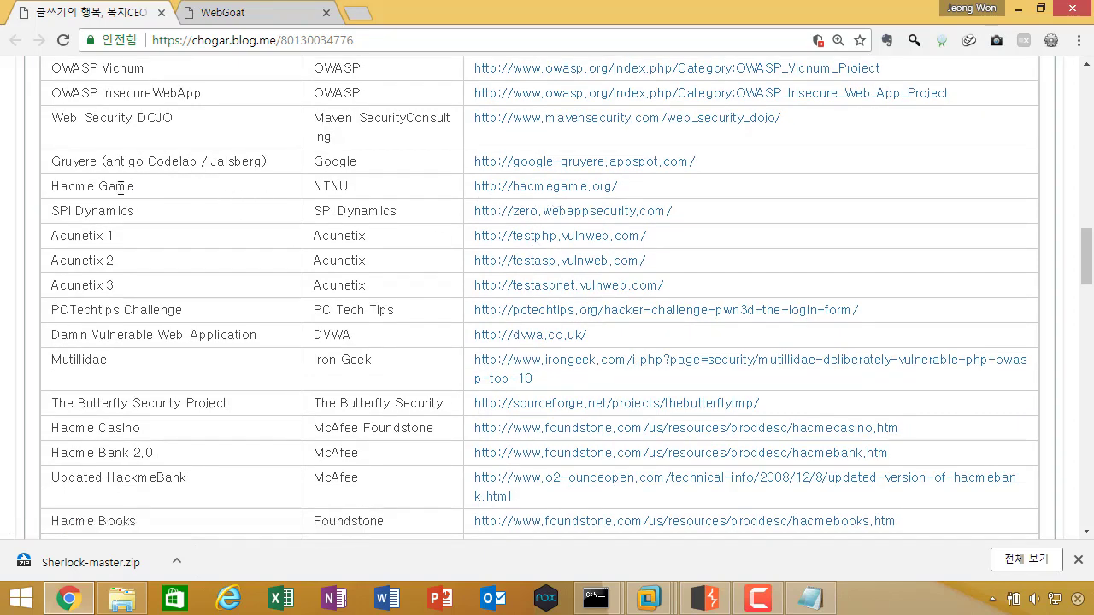
{"action": "left_click_drag", "start_coordinate": [135, 188], "coordinate": [57, 189]}
{"action": "left_click", "coordinate": [174, 195]}
{"action": "left_click_drag", "start_coordinate": [139, 245], "coordinate": [41, 237]}
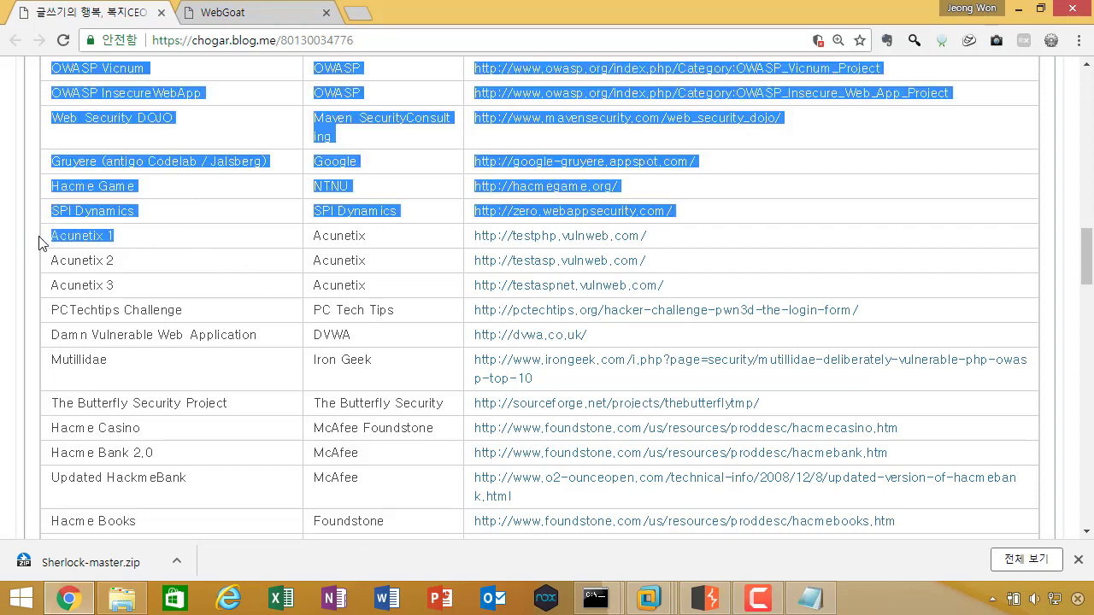
{"action": "left_click", "coordinate": [157, 238]}
{"action": "left_click_drag", "start_coordinate": [114, 242], "coordinate": [57, 236]}
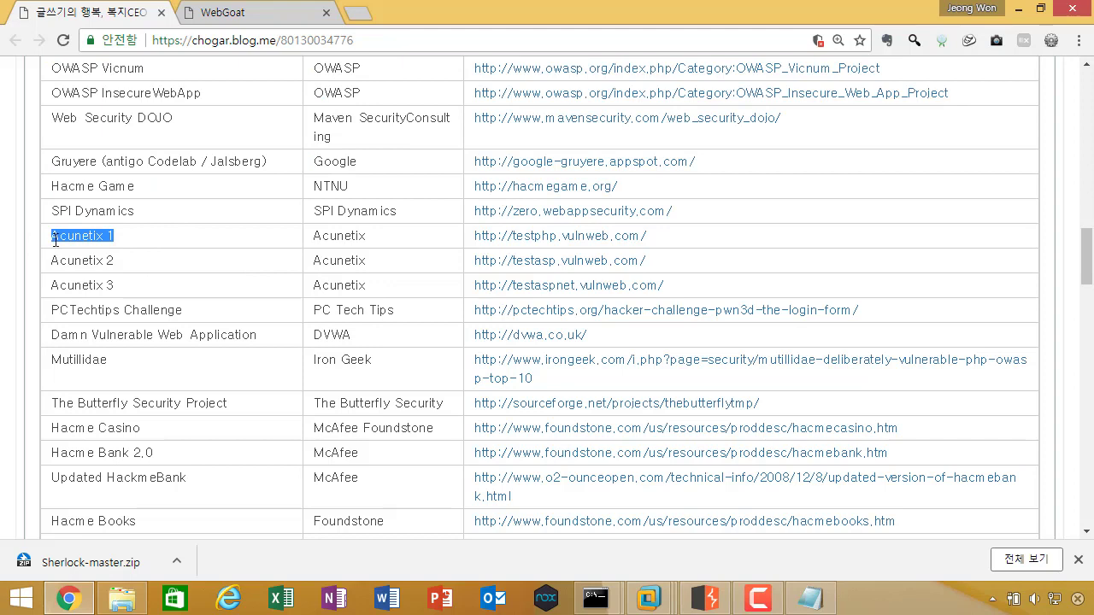
Step: Highlight the Acunetix 1 entry in the Web Pentesting table and open its test site, testphp.vulnweb.com
{"action": "left_click", "coordinate": [119, 247]}
{"action": "left_click_drag", "start_coordinate": [120, 245], "coordinate": [53, 238]}
{"action": "left_click", "coordinate": [162, 245]}
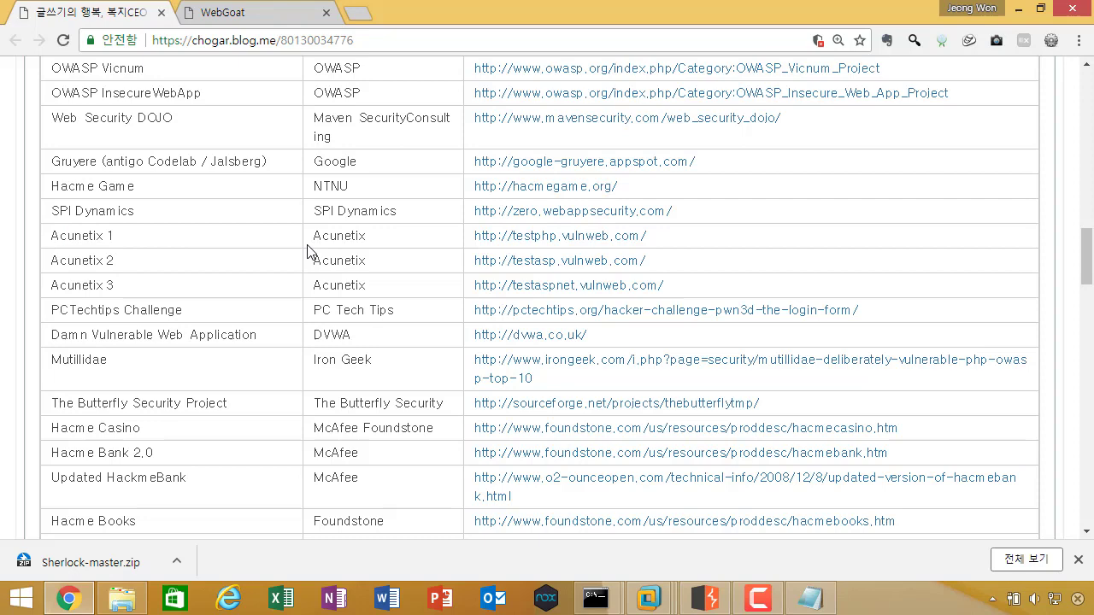
{"action": "left_click", "coordinate": [522, 244]}
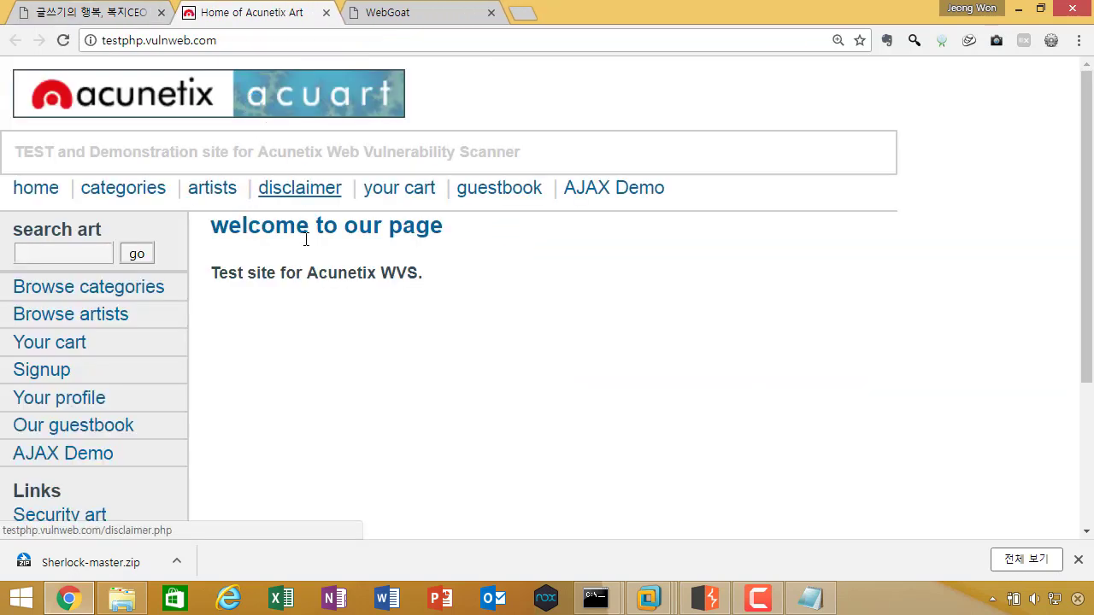
Step: Look over the Acunetix acuart home page from its header menu down to the footer links
{"action": "scroll", "coordinate": [307, 233], "scroll_direction": "down", "scroll_amount": 2}
{"action": "scroll", "coordinate": [308, 234], "scroll_direction": "up", "scroll_amount": 2}
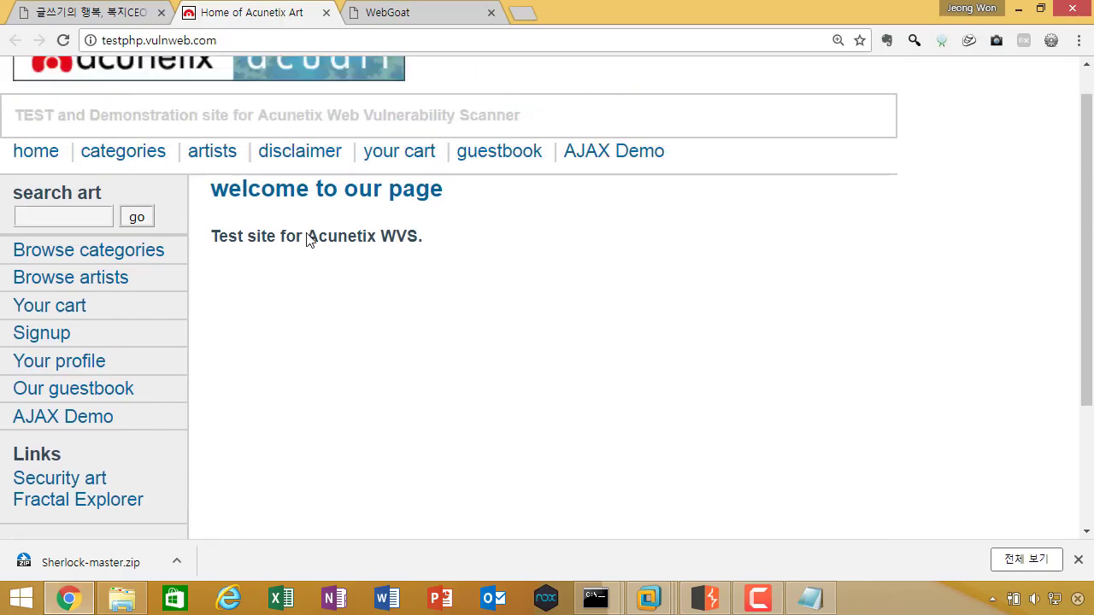
{"action": "scroll", "coordinate": [309, 220], "scroll_direction": "down", "scroll_amount": 3}
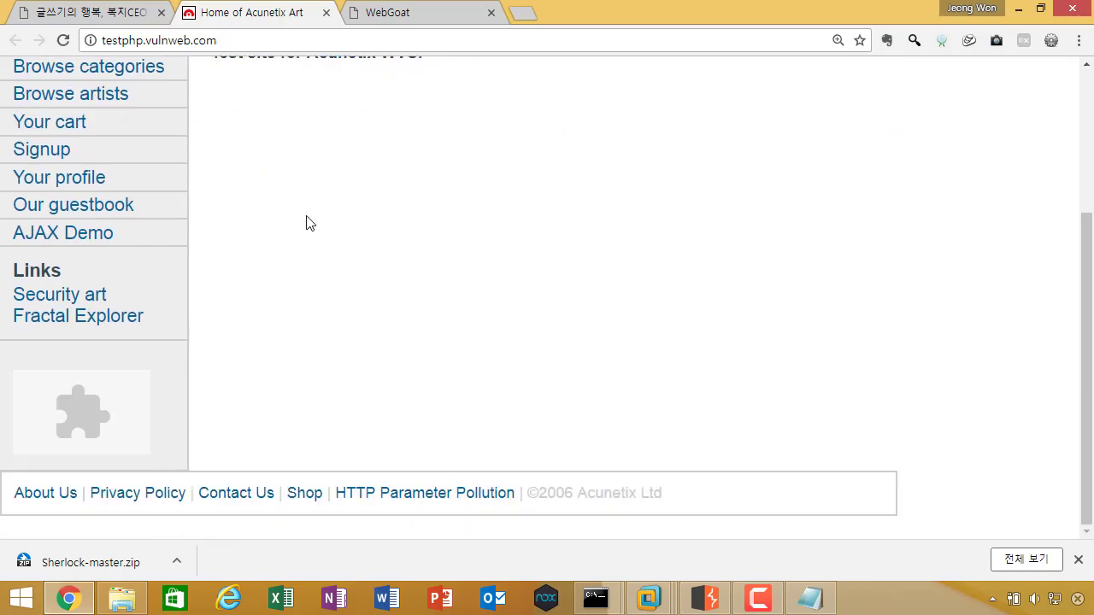
{"action": "scroll", "coordinate": [309, 221], "scroll_direction": "up", "scroll_amount": 3}
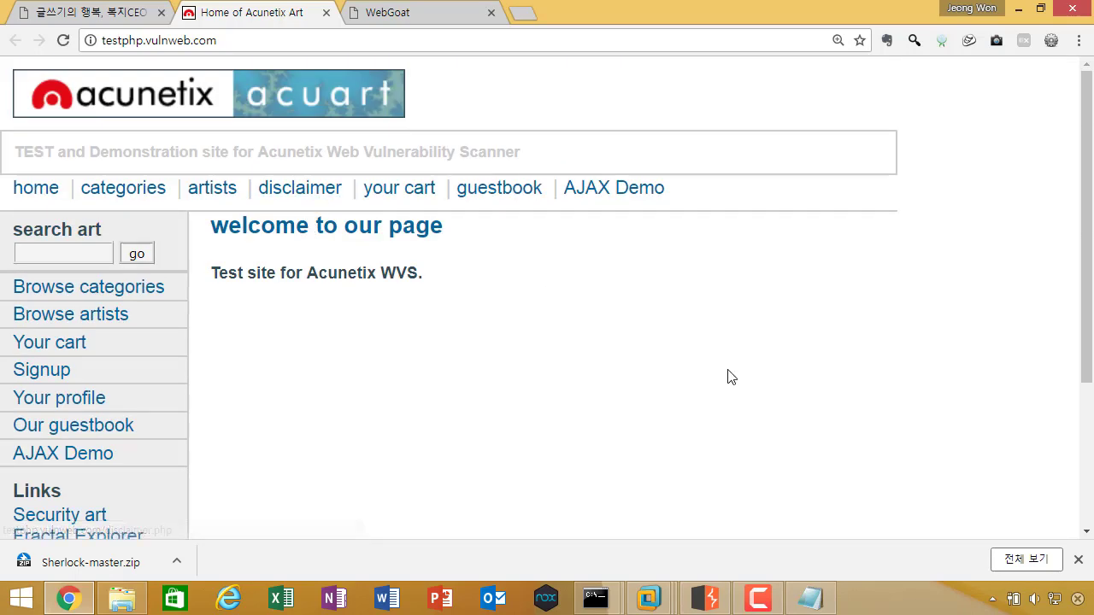
{"action": "left_click_drag", "start_coordinate": [727, 376], "coordinate": [443, 291]}
{"action": "left_click", "coordinate": [448, 296]}
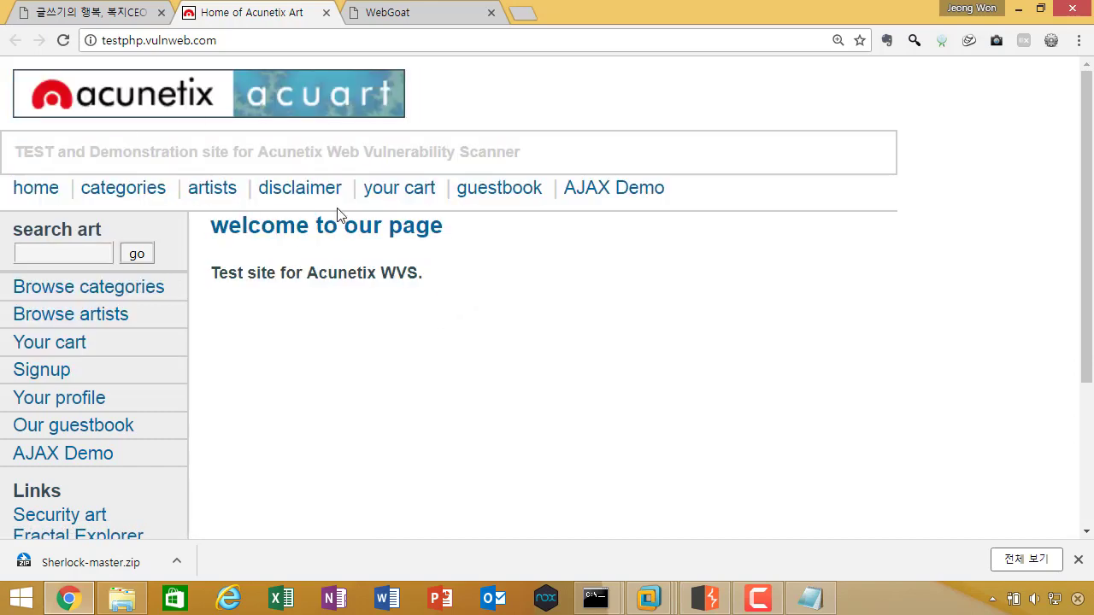
Step: Open the Acunetix 2 site, testasp.vulnweb.com, from the blog's table and compare its page with the testphp.vulnweb.com home page
{"action": "left_click", "coordinate": [96, 12]}
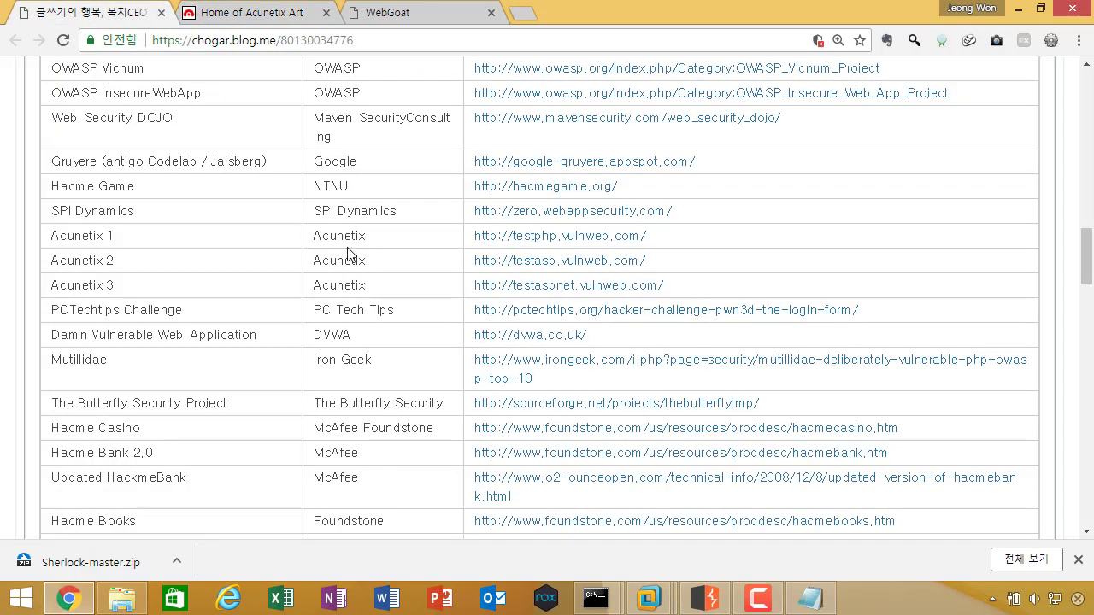
{"action": "left_click", "coordinate": [545, 270]}
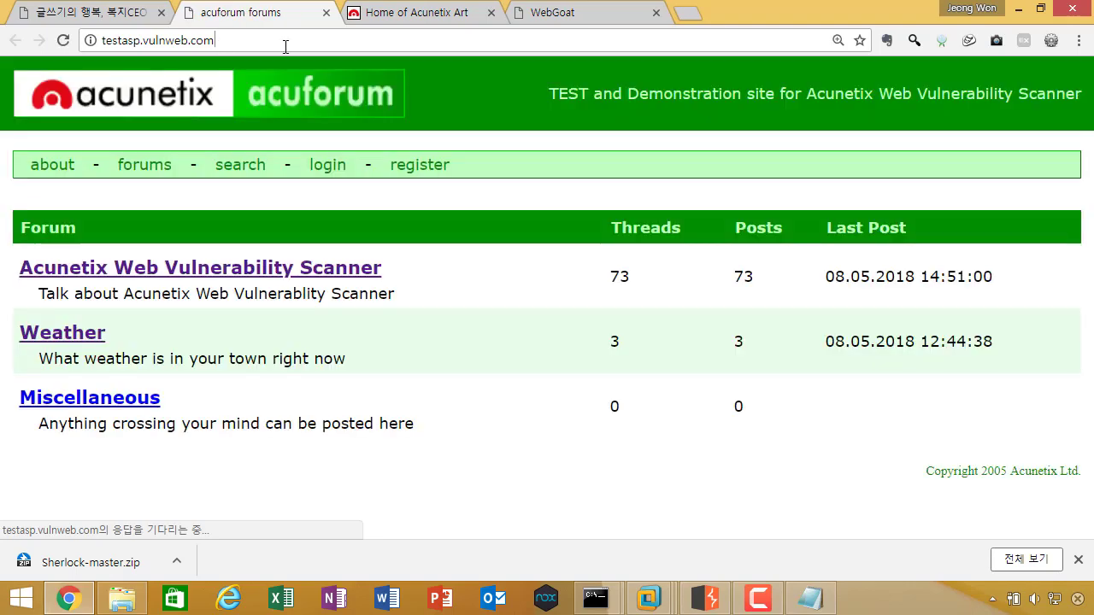
{"action": "left_click", "coordinate": [403, 18]}
{"action": "left_click", "coordinate": [305, 43]}
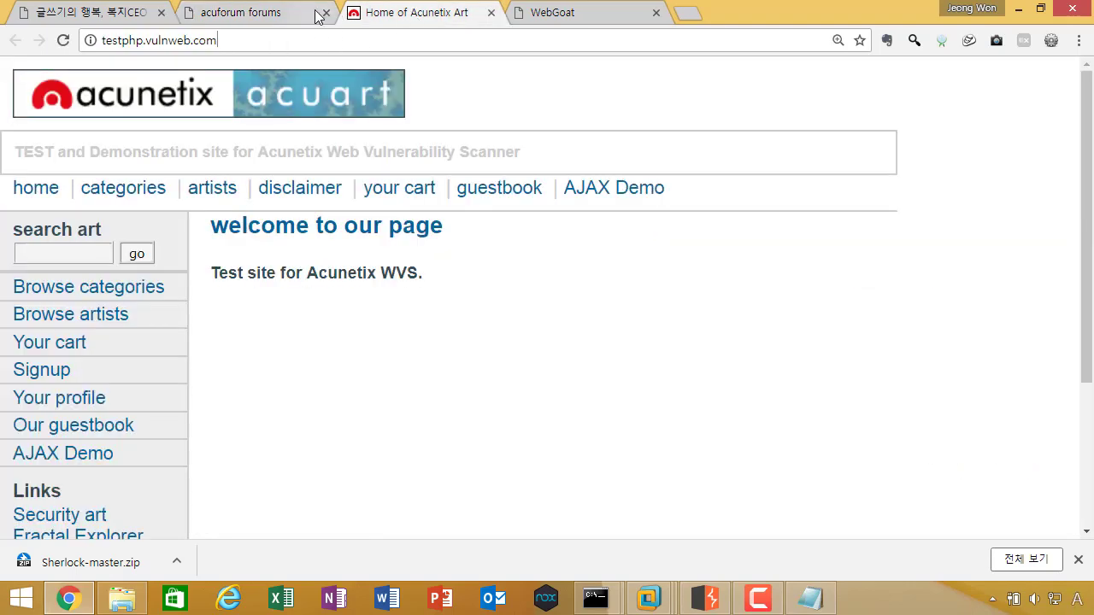
{"action": "left_click", "coordinate": [318, 15]}
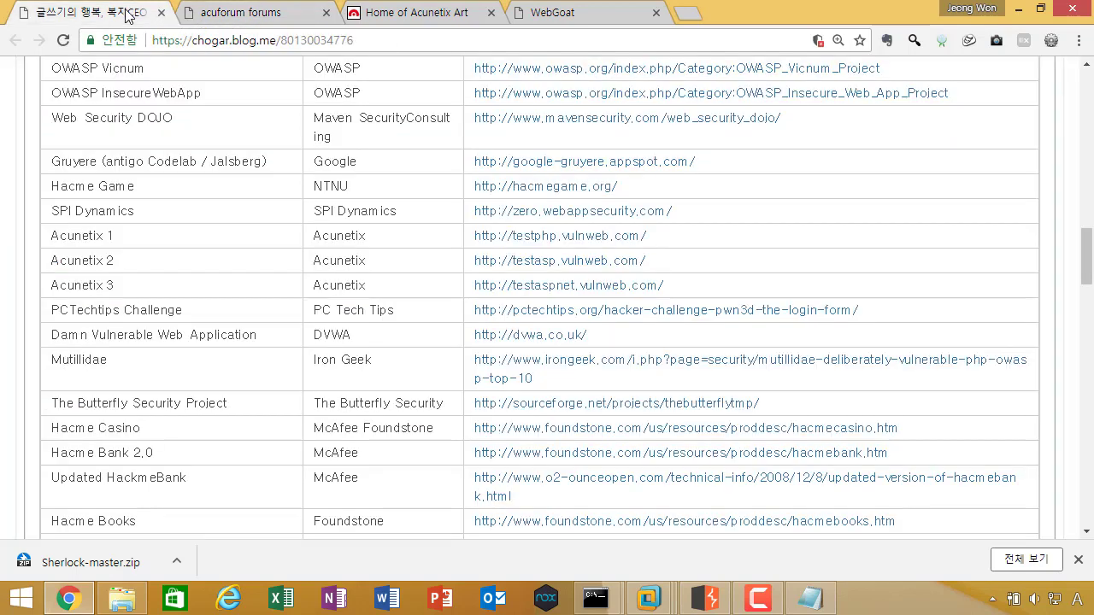
Step: Return to the blog and examine the rest of the Web Pentesting table down to the War Games heading
{"action": "key", "text": "ctrl+shift+Tab"}
{"action": "scroll", "coordinate": [382, 247], "scroll_direction": "down", "scroll_amount": 1}
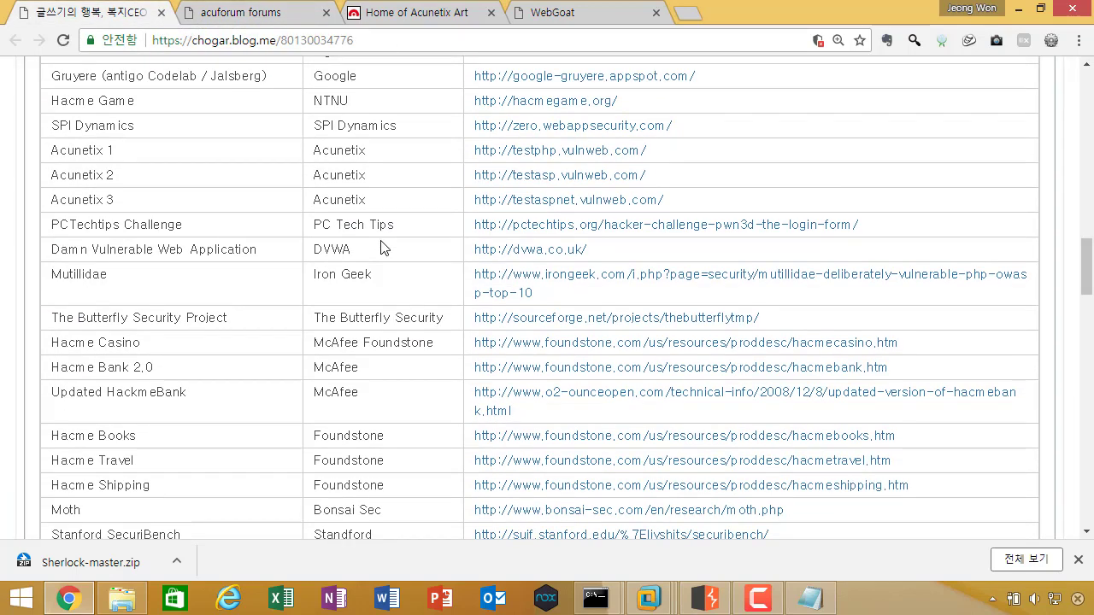
{"action": "scroll", "coordinate": [382, 247], "scroll_direction": "down", "scroll_amount": 2}
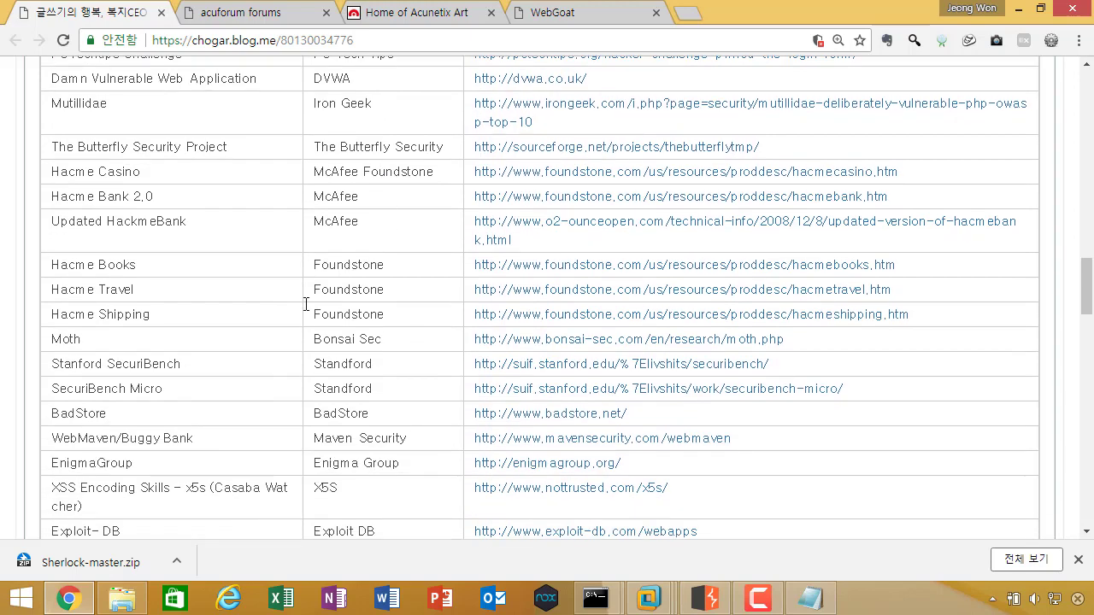
{"action": "scroll", "coordinate": [444, 323], "scroll_direction": "down", "scroll_amount": 1}
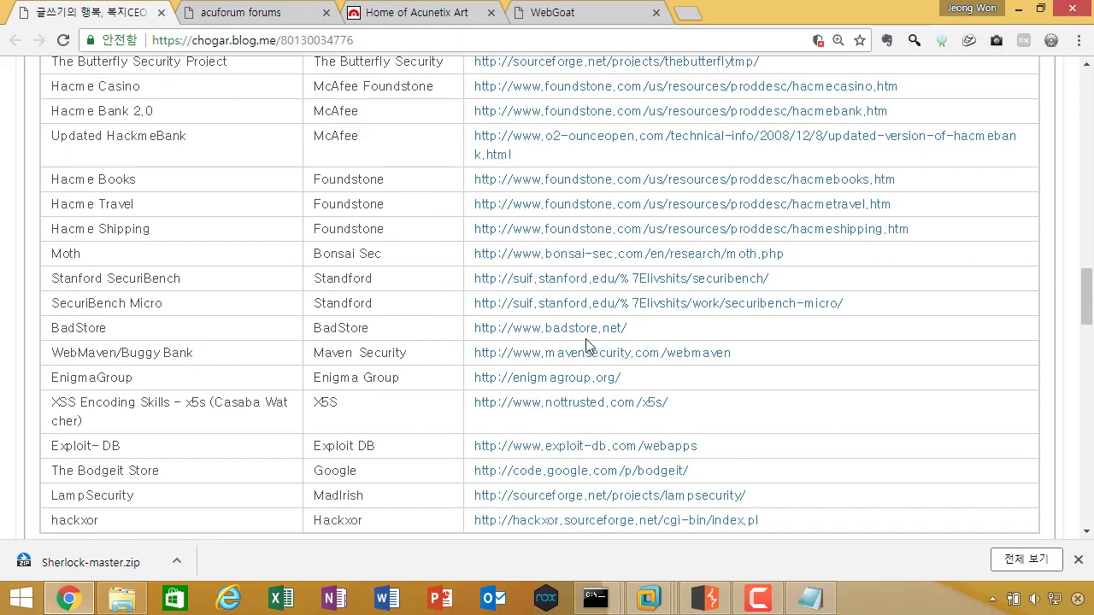
{"action": "scroll", "coordinate": [587, 345], "scroll_direction": "down", "scroll_amount": 1}
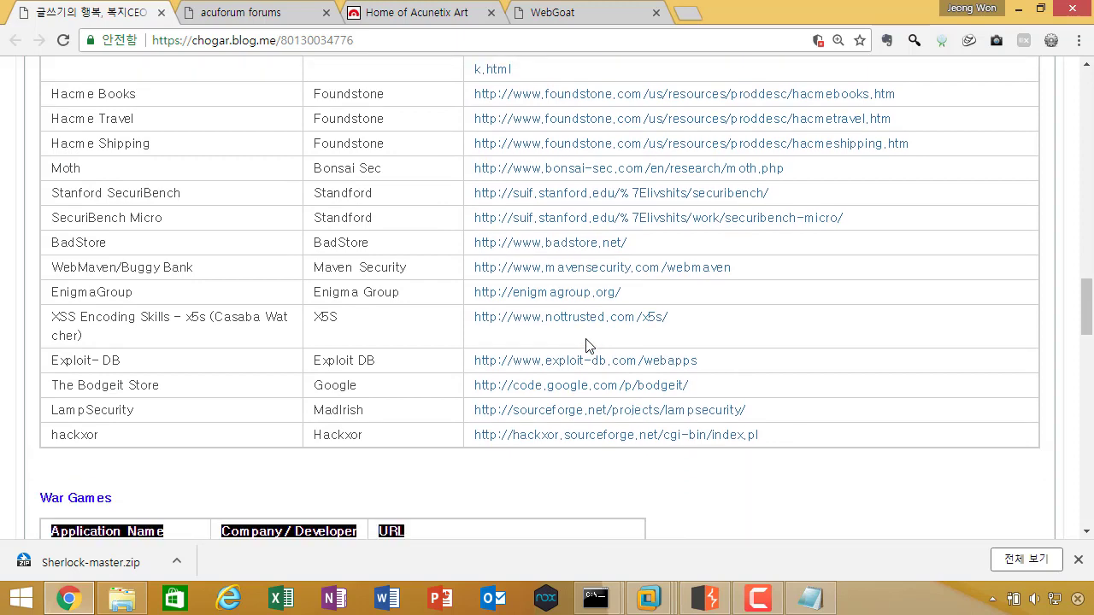
{"action": "scroll", "coordinate": [586, 344], "scroll_direction": "up", "scroll_amount": 2}
{"action": "scroll", "coordinate": [586, 344], "scroll_direction": "up", "scroll_amount": 2}
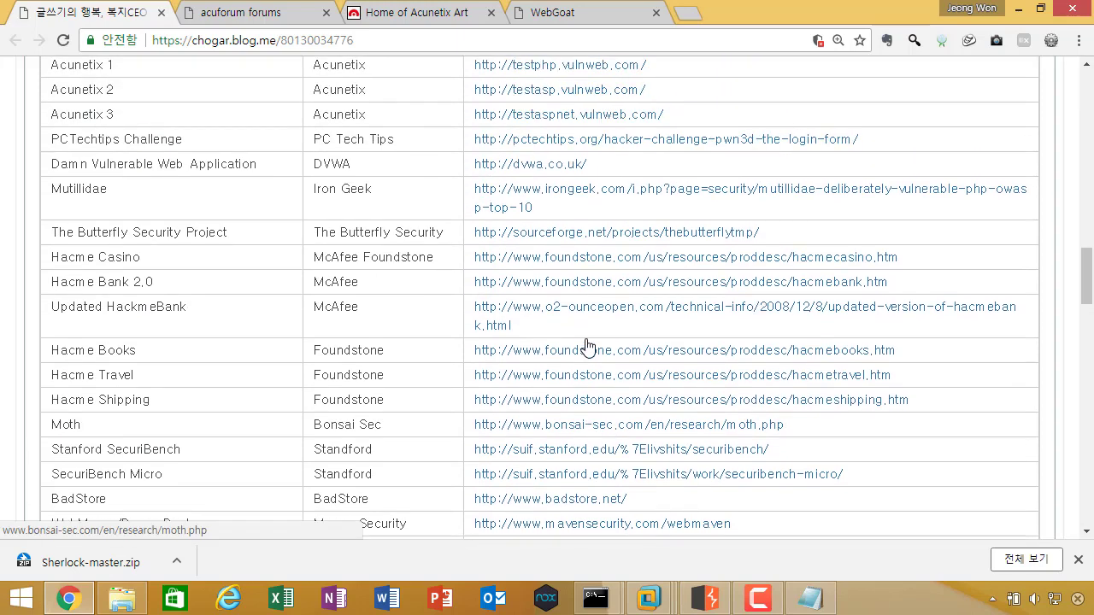
{"action": "scroll", "coordinate": [587, 344], "scroll_direction": "up", "scroll_amount": 1}
{"action": "scroll", "coordinate": [390, 354], "scroll_direction": "up", "scroll_amount": 1}
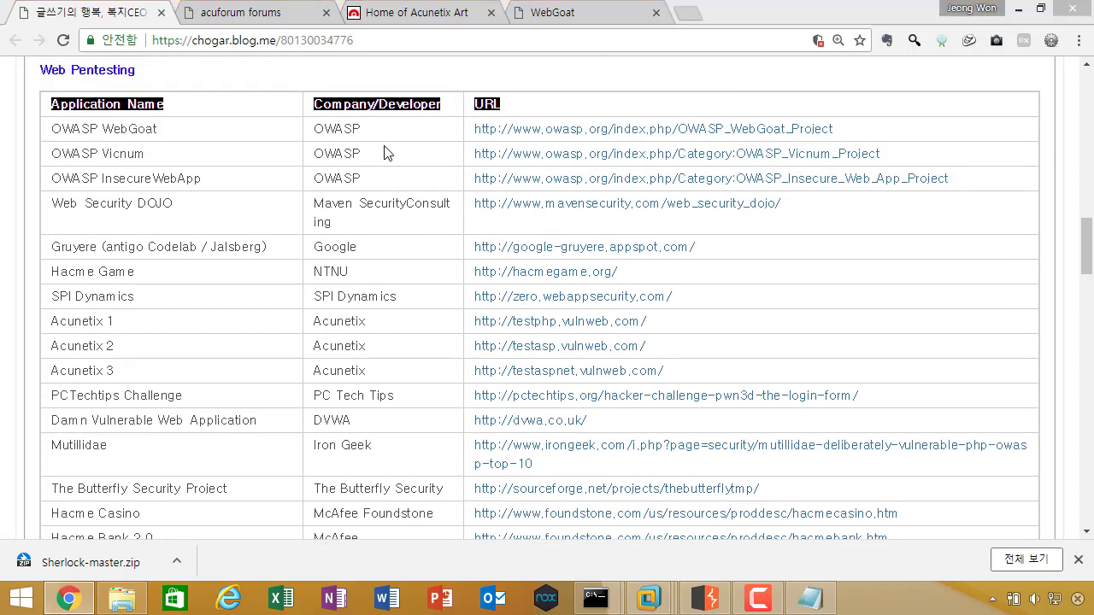
Step: Switch to Burp Suite, bring the Notepad note to the front and minimize the Burp Suite window
{"action": "key", "text": "alt+Tab"}
{"action": "key", "text": "alt+Tab"}
{"action": "key", "text": "alt+Tab"}
{"action": "key", "text": "Tab"}
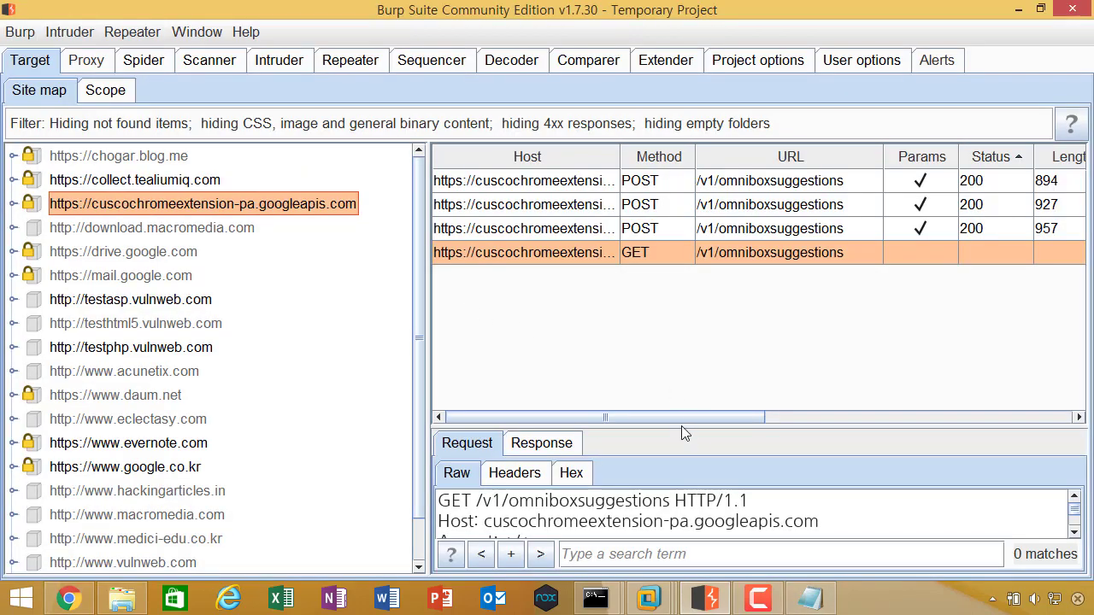
{"action": "key", "text": "alt+Tab"}
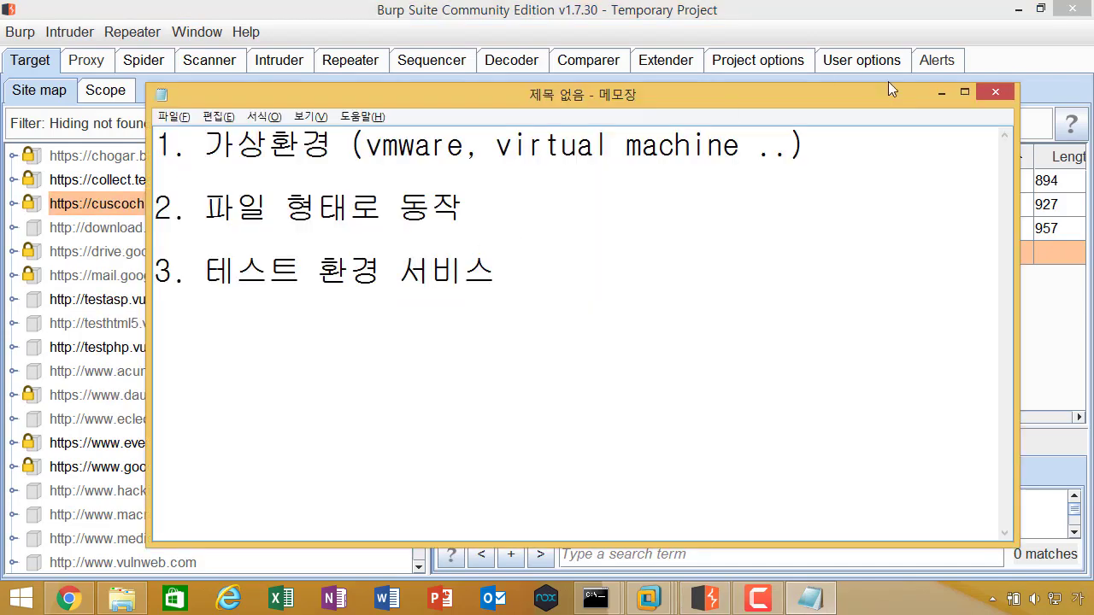
{"action": "left_click", "coordinate": [1019, 9]}
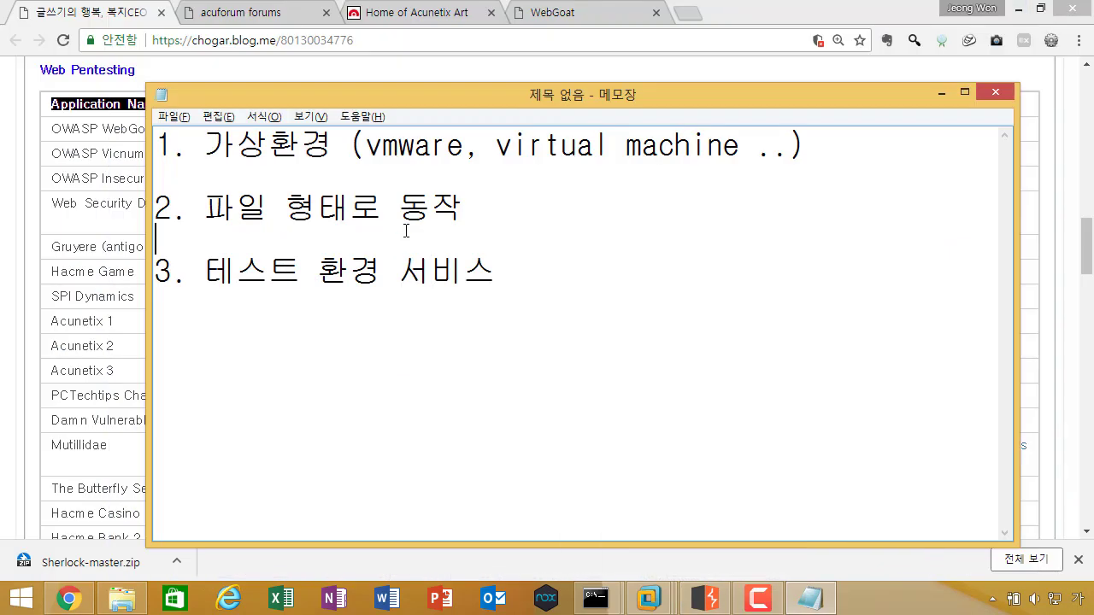
Step: Highlight the virtual environment item in the note, followed by the whole third item "3. 테스트 환경 서비스"
{"action": "left_click_drag", "start_coordinate": [224, 141], "coordinate": [806, 143]}
{"action": "left_click", "coordinate": [806, 143]}
{"action": "left_click_drag", "start_coordinate": [496, 275], "coordinate": [155, 274]}
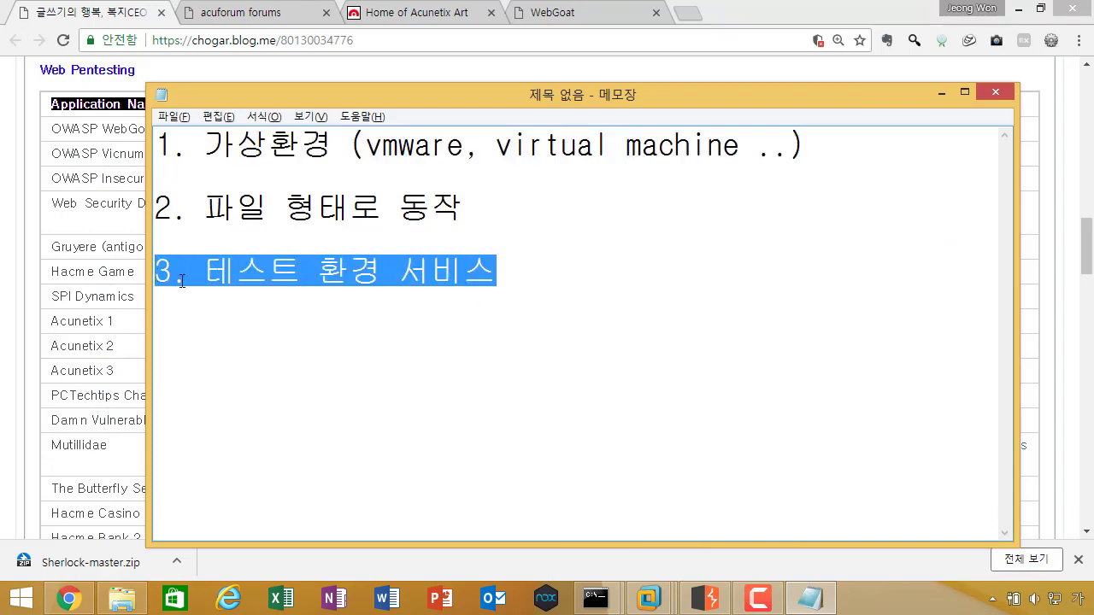
{"action": "left_click", "coordinate": [181, 282]}
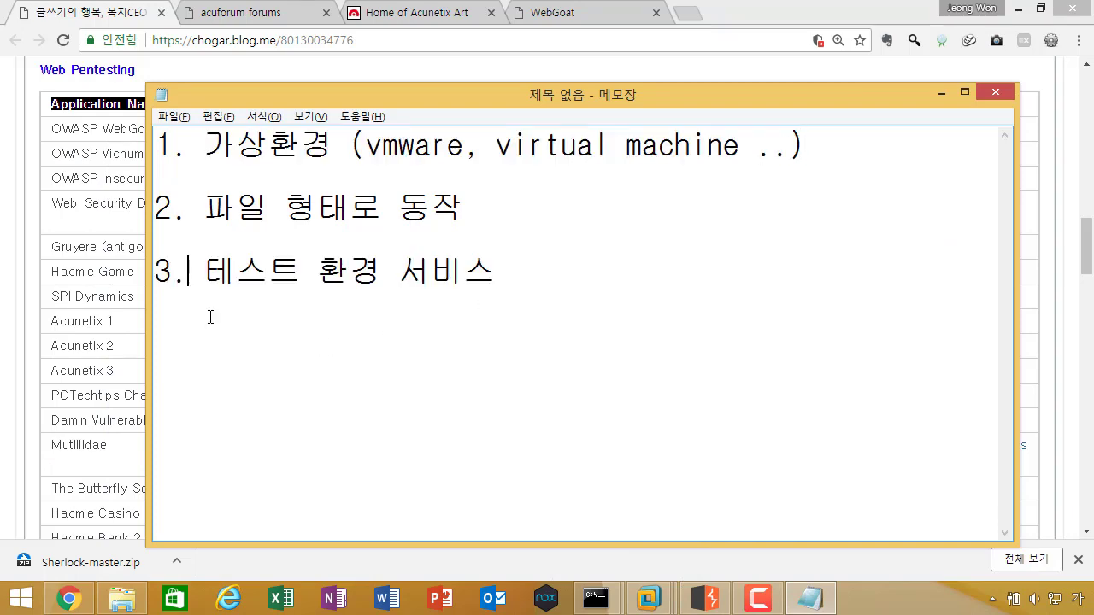
Step: Switch to the testphp.vulnweb.com page in Chrome and review its navigation links
{"action": "left_click", "coordinate": [371, 8]}
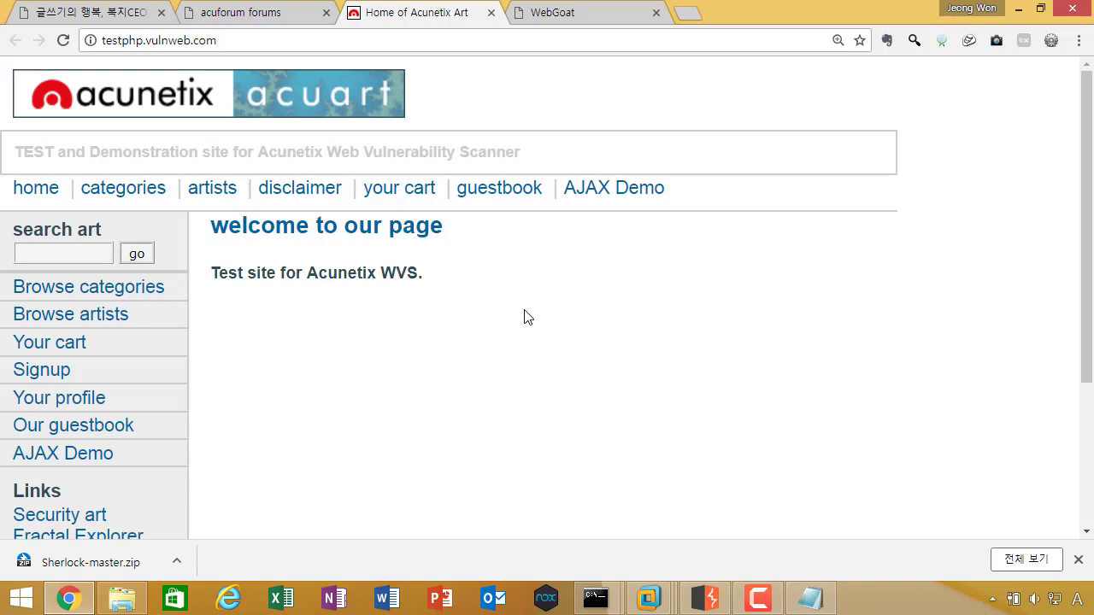
{"action": "scroll", "coordinate": [178, 284], "scroll_direction": "down", "scroll_amount": 1}
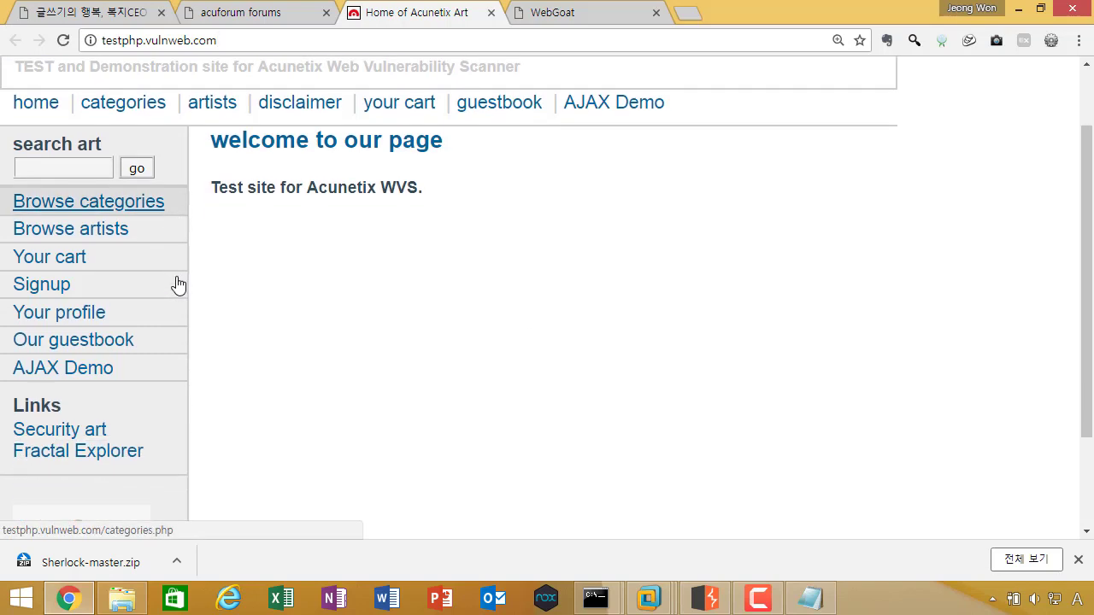
{"action": "scroll", "coordinate": [321, 209], "scroll_direction": "up", "scroll_amount": 1}
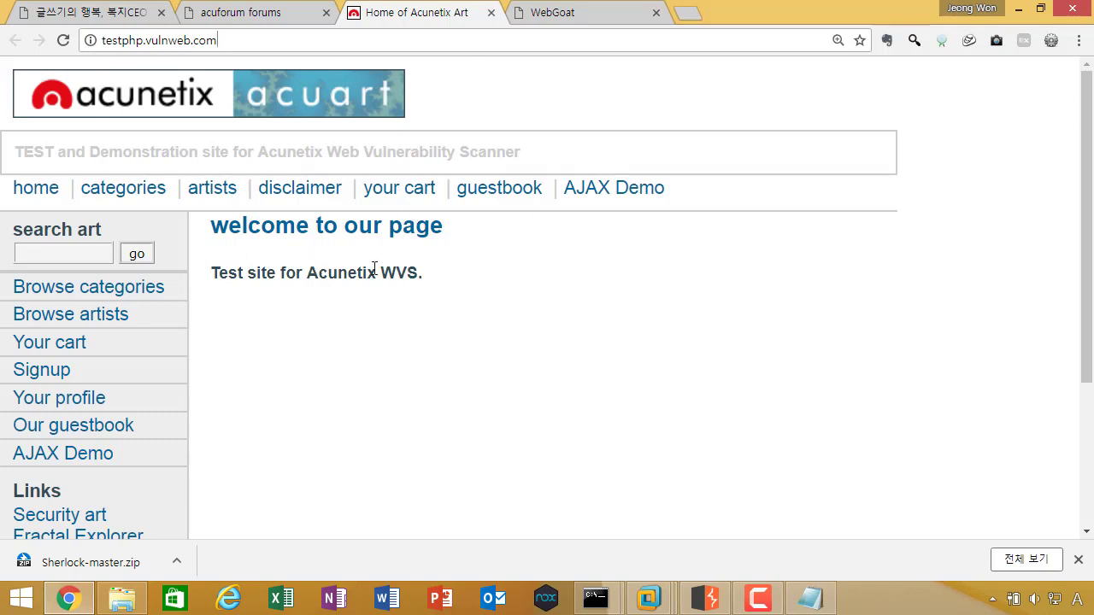
Step: Return to Notepad and highlight the text "가상환경 (vmware, virtual machine ..)" in the first item
{"action": "key", "text": "alt+Tab"}
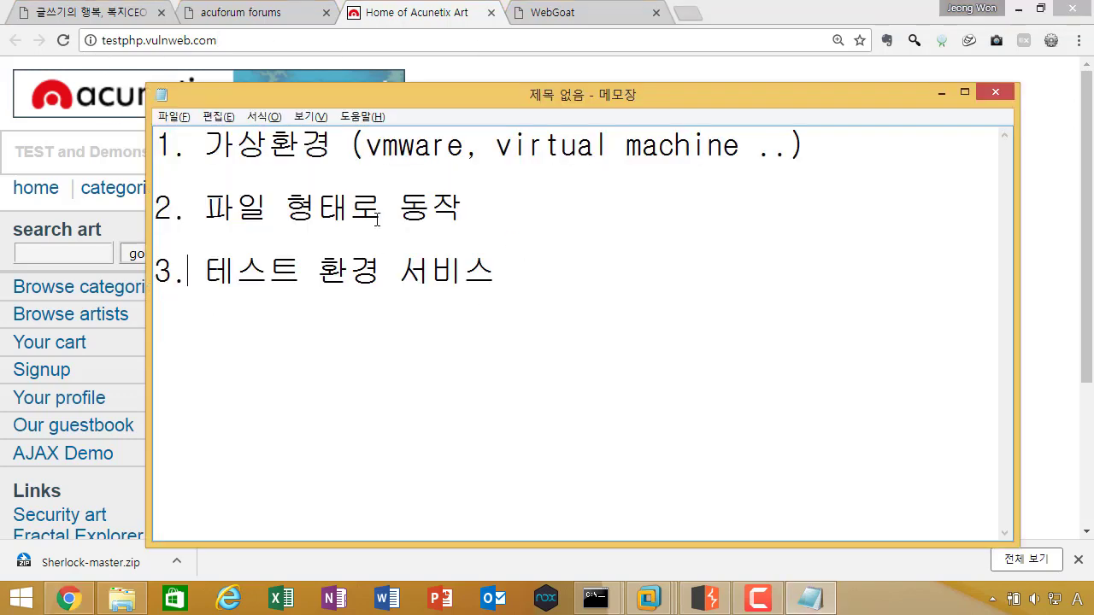
{"action": "left_click", "coordinate": [270, 144]}
{"action": "left_click_drag", "start_coordinate": [205, 145], "coordinate": [813, 141]}
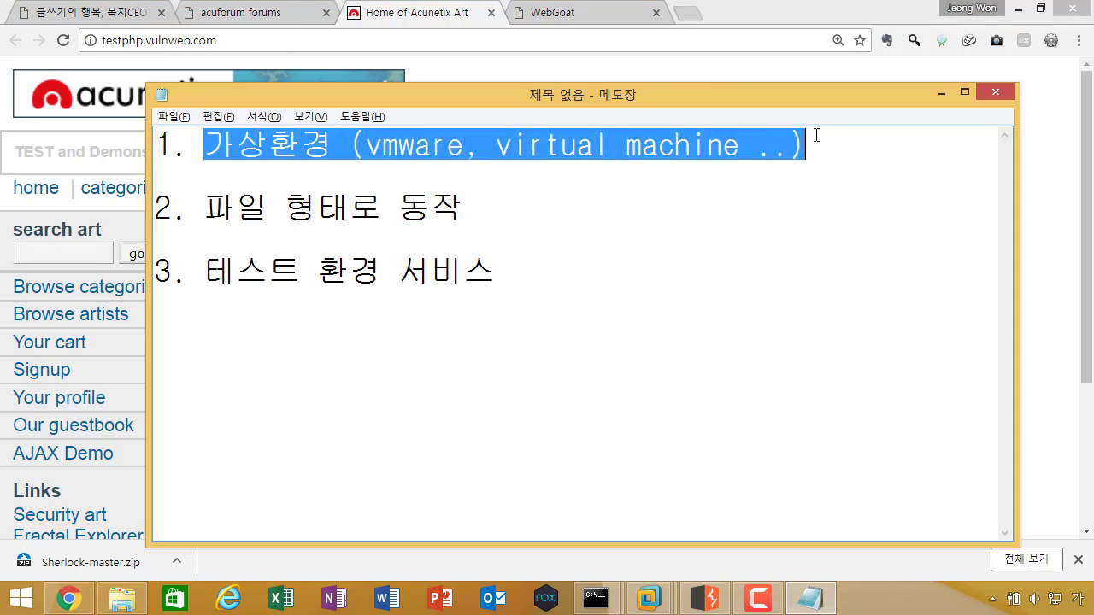
{"action": "left_click", "coordinate": [795, 200]}
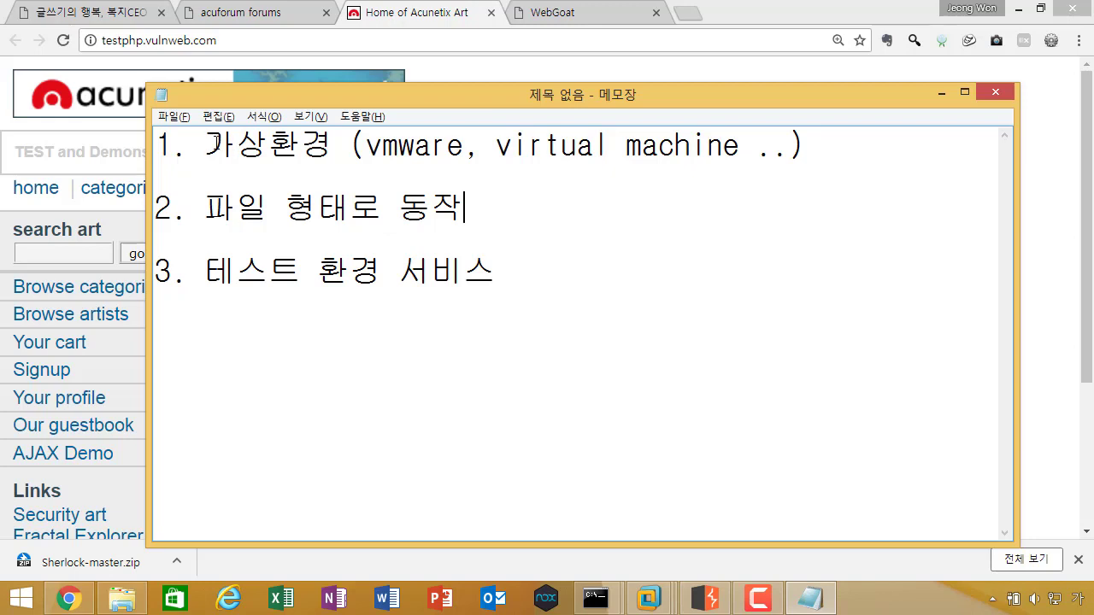
{"action": "left_click_drag", "start_coordinate": [216, 144], "coordinate": [546, 150]}
{"action": "left_click", "coordinate": [547, 149]}
{"action": "left_click_drag", "start_coordinate": [207, 141], "coordinate": [803, 142]}
{"action": "left_click", "coordinate": [803, 142]}
Step: Highlight the beginning of the note's first item, followed by the third item about test environment services
{"action": "left_click", "coordinate": [271, 146]}
{"action": "left_click_drag", "start_coordinate": [221, 149], "coordinate": [149, 126]}
{"action": "left_click", "coordinate": [797, 167]}
{"action": "left_click", "coordinate": [275, 238]}
{"action": "left_click_drag", "start_coordinate": [514, 269], "coordinate": [143, 267]}
{"action": "left_click", "coordinate": [204, 231]}
Step: Glance at the Acunetix page in Chrome, return to Notepad and highlight the first item's text and its word "가상환경"
{"action": "key", "text": "alt+Tab"}
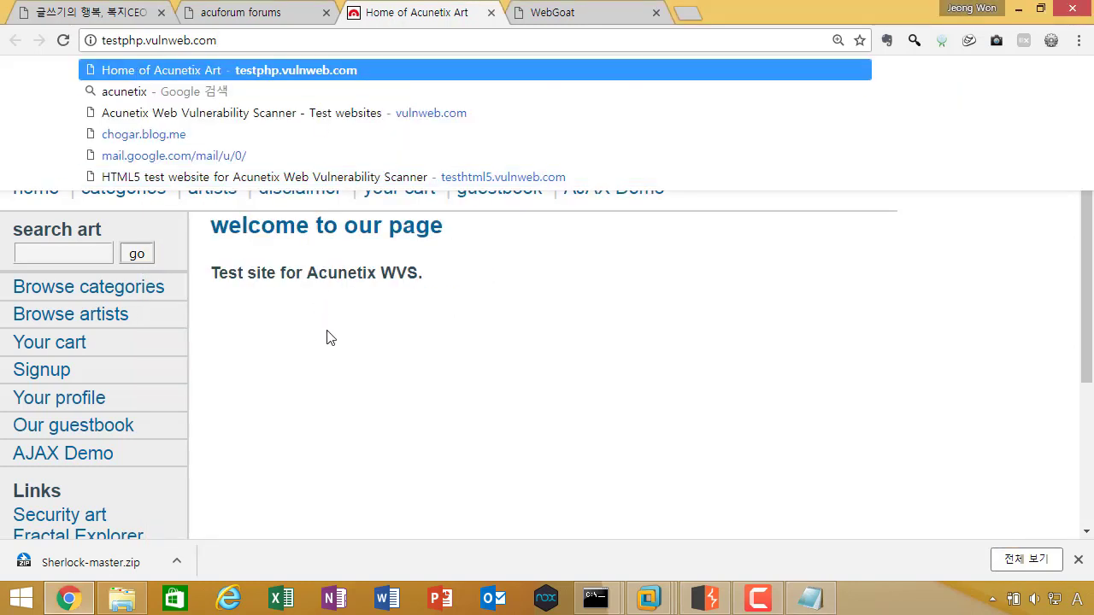
{"action": "left_click", "coordinate": [332, 338]}
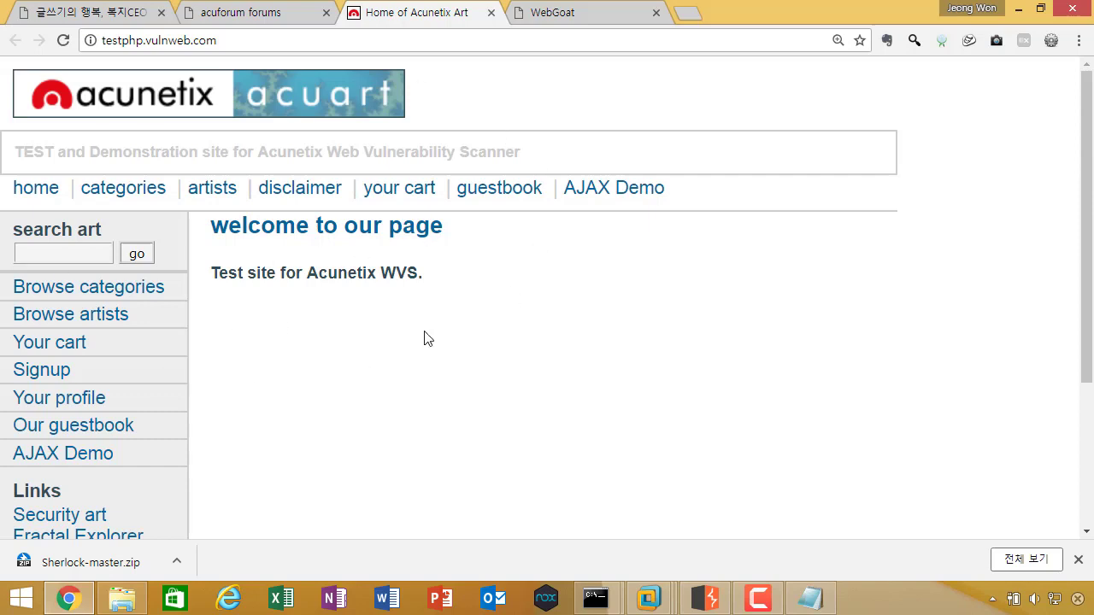
{"action": "key", "text": "alt+Tab"}
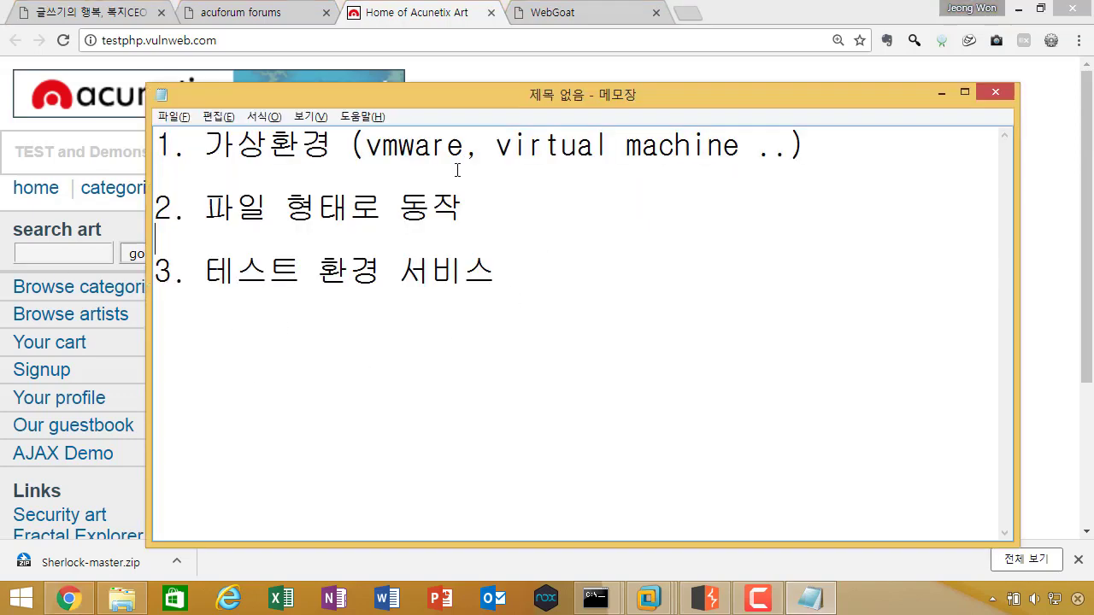
{"action": "left_click_drag", "start_coordinate": [843, 151], "coordinate": [205, 147]}
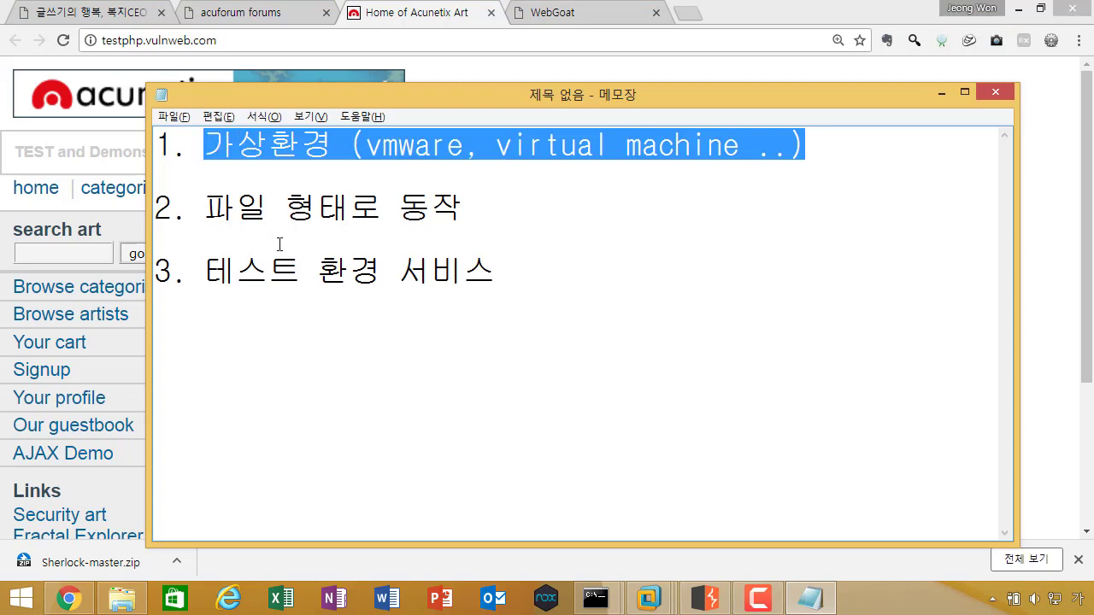
{"action": "left_click", "coordinate": [333, 146]}
{"action": "left_click_drag", "start_coordinate": [334, 145], "coordinate": [203, 147]}
{"action": "left_click", "coordinate": [212, 176]}
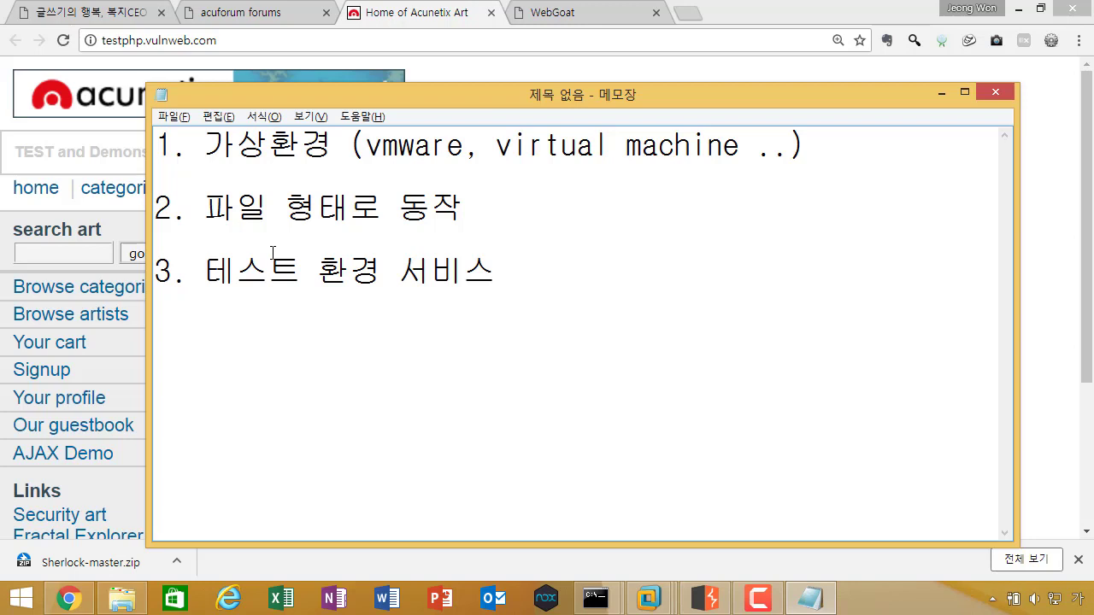
Step: Minimize the note, view the Burp Suite site map and switch back to the testphp.vulnweb.com page in Chrome
{"action": "left_click", "coordinate": [810, 598]}
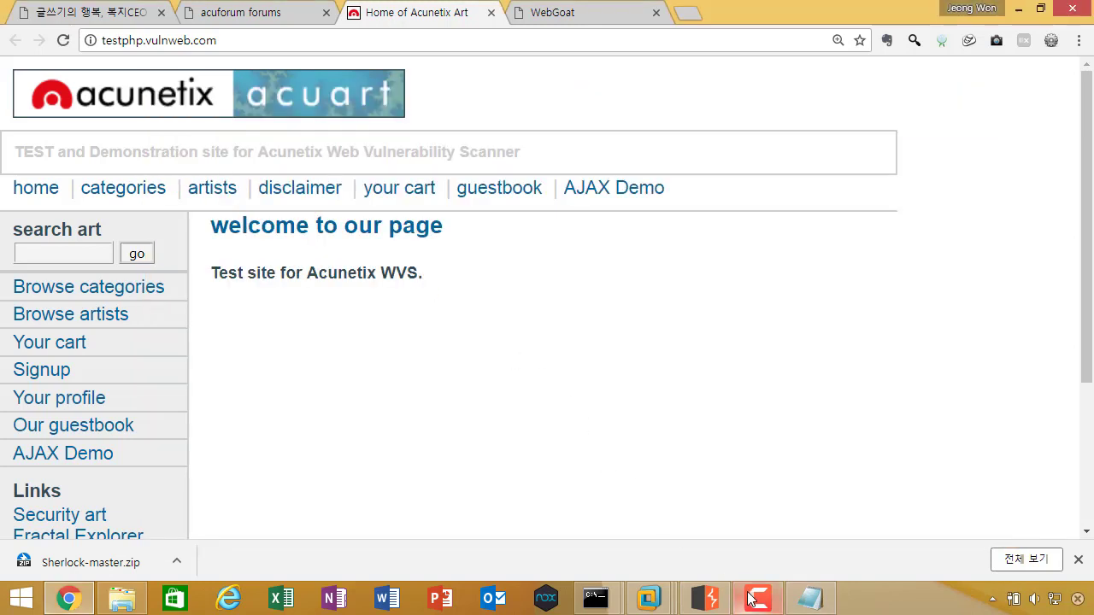
{"action": "left_click", "coordinate": [703, 599]}
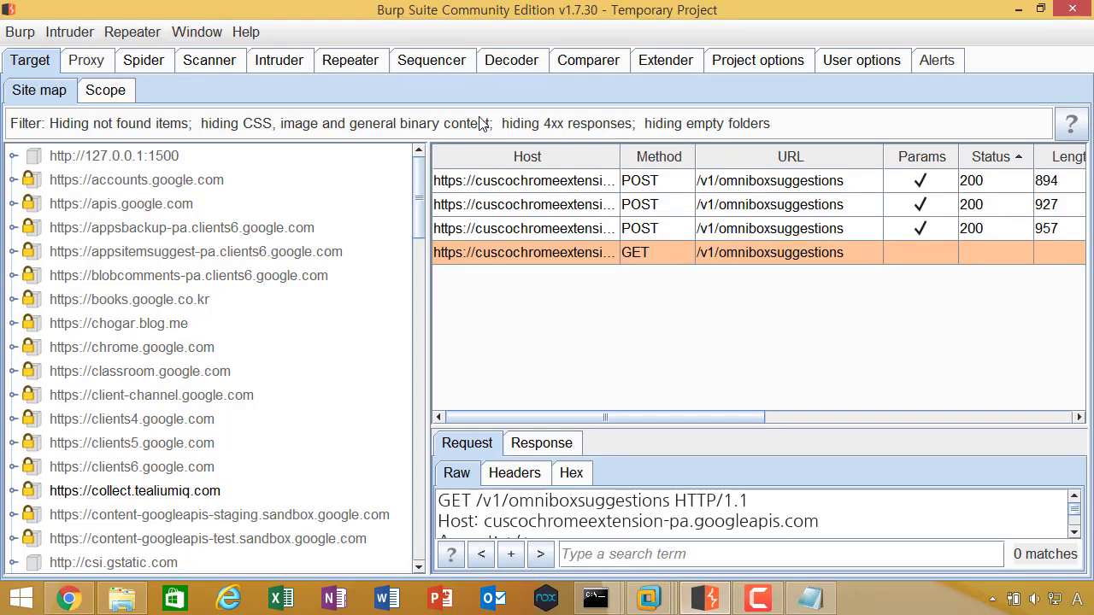
{"action": "key", "text": "alt+Tab"}
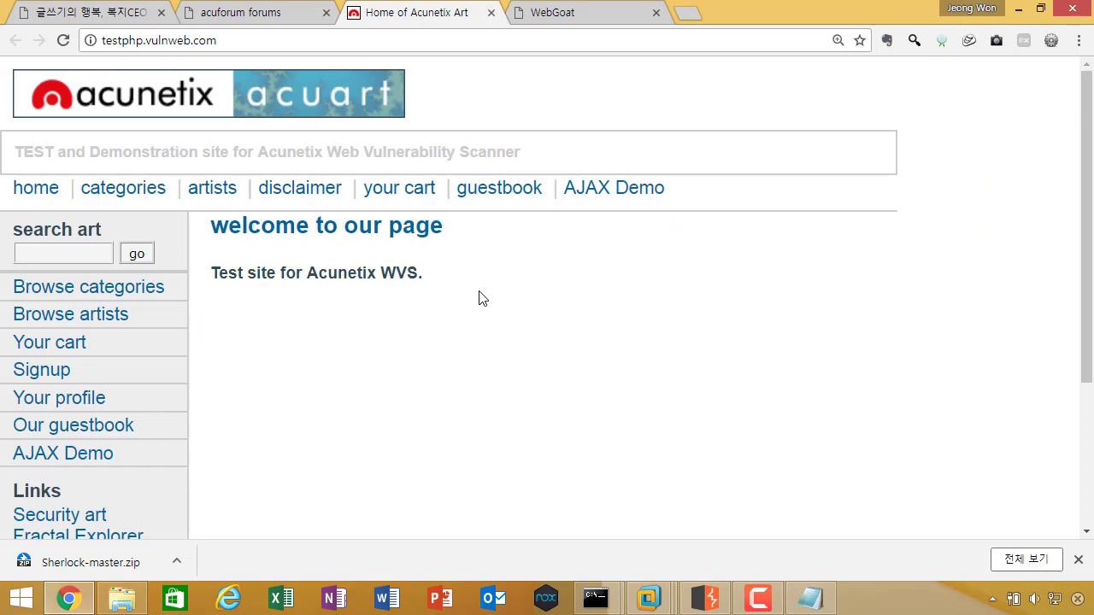
{"action": "key", "text": "alt+Tab"}
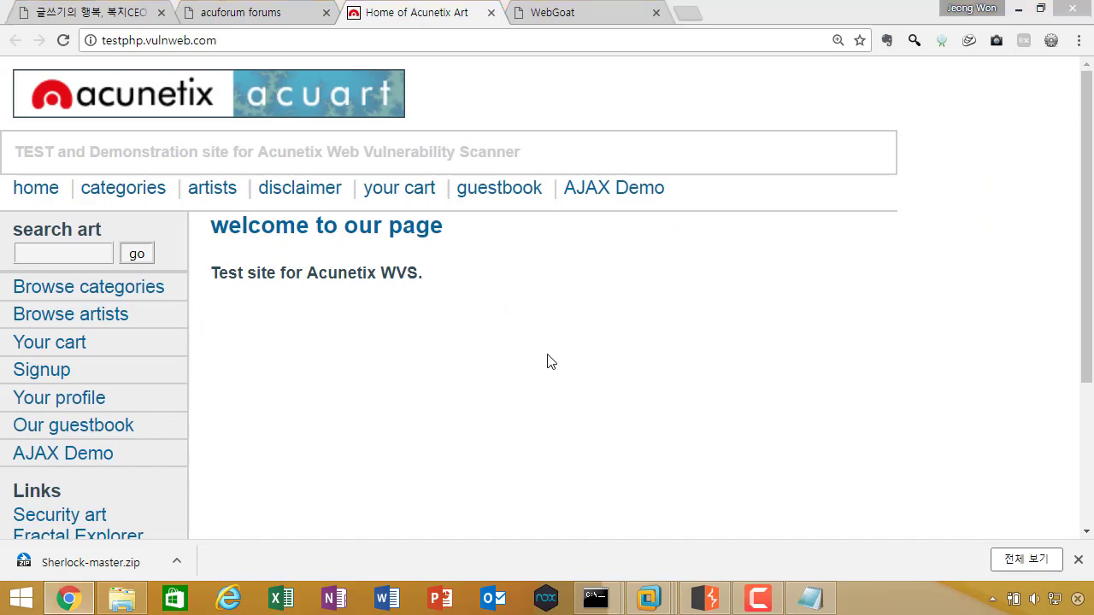
{"action": "key", "text": "alt+Tab"}
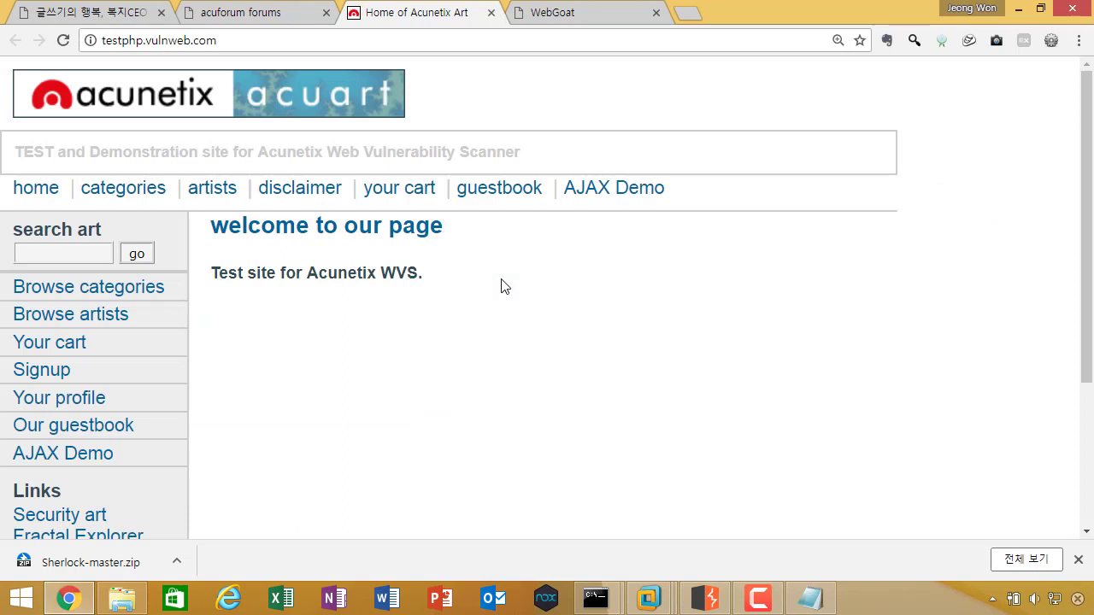
{"action": "left_click_drag", "start_coordinate": [234, 226], "coordinate": [388, 310]}
{"action": "left_click", "coordinate": [408, 356]}
Step: Look through the host list in Burp Suite's site map, return to Chrome and close the blog tab
{"action": "key", "text": "alt+Tab"}
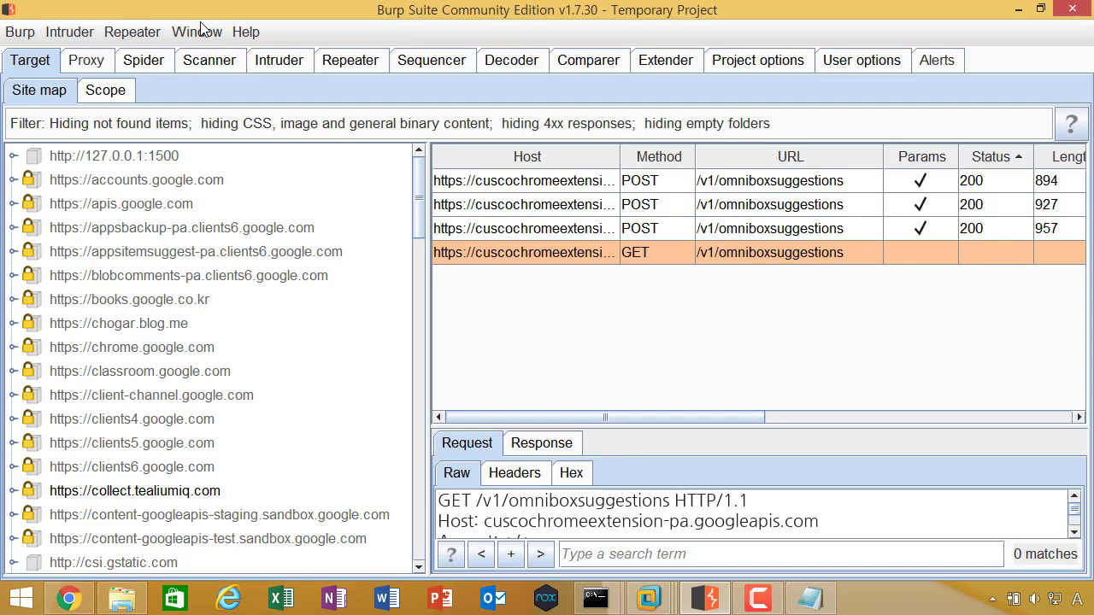
{"action": "scroll", "coordinate": [229, 259], "scroll_direction": "down", "scroll_amount": 15}
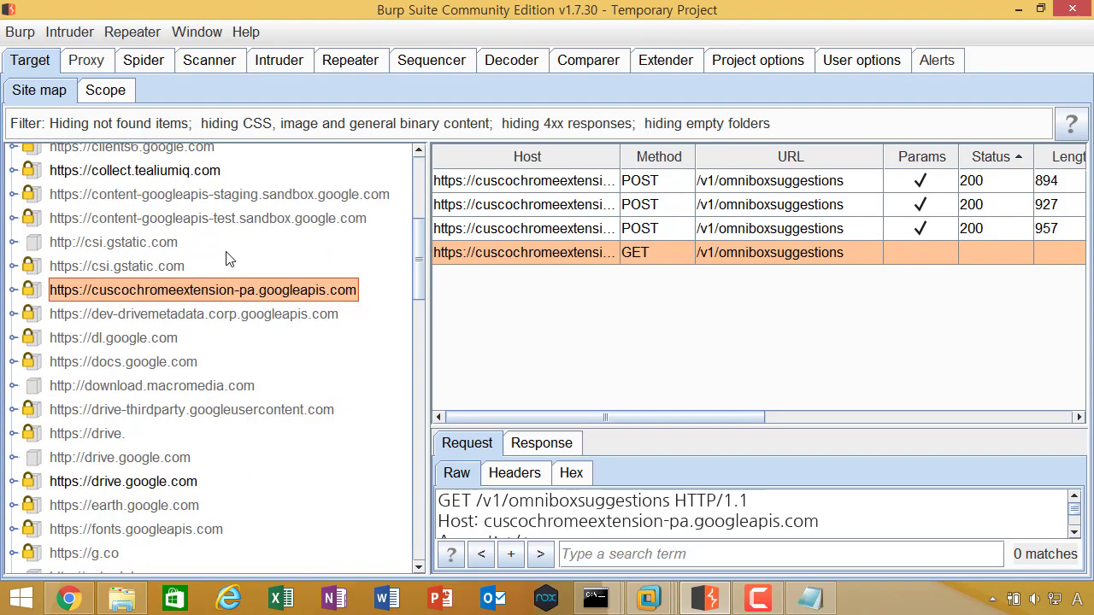
{"action": "key", "text": "alt+Tab"}
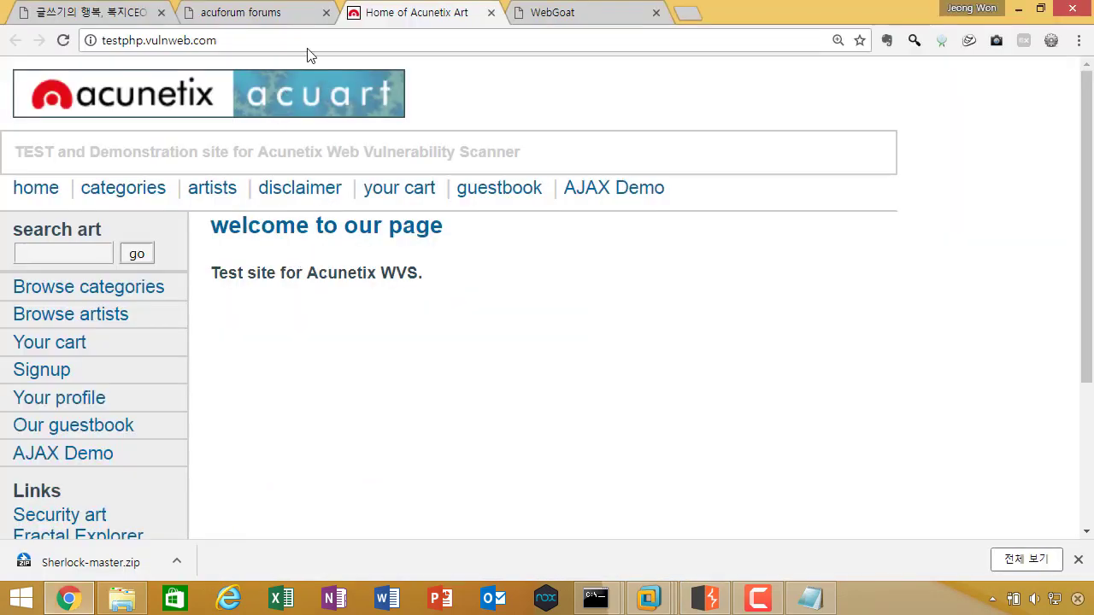
{"action": "left_click", "coordinate": [265, 14]}
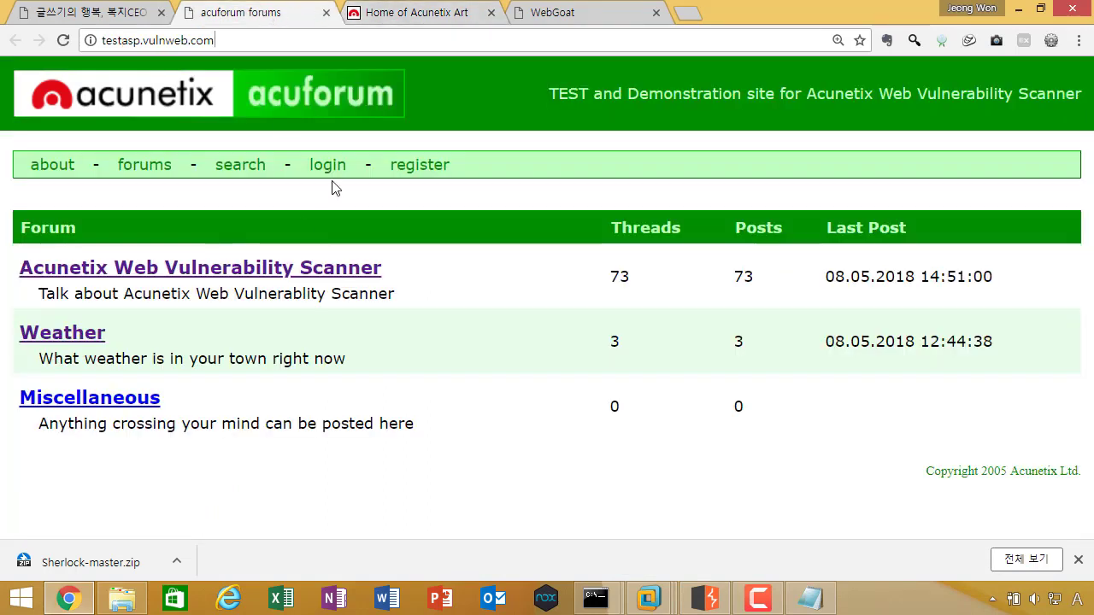
{"action": "left_click", "coordinate": [163, 14]}
Step: Switch to Burp Suite and delete all collected hosts from the site map
{"action": "key", "text": "alt+Tab"}
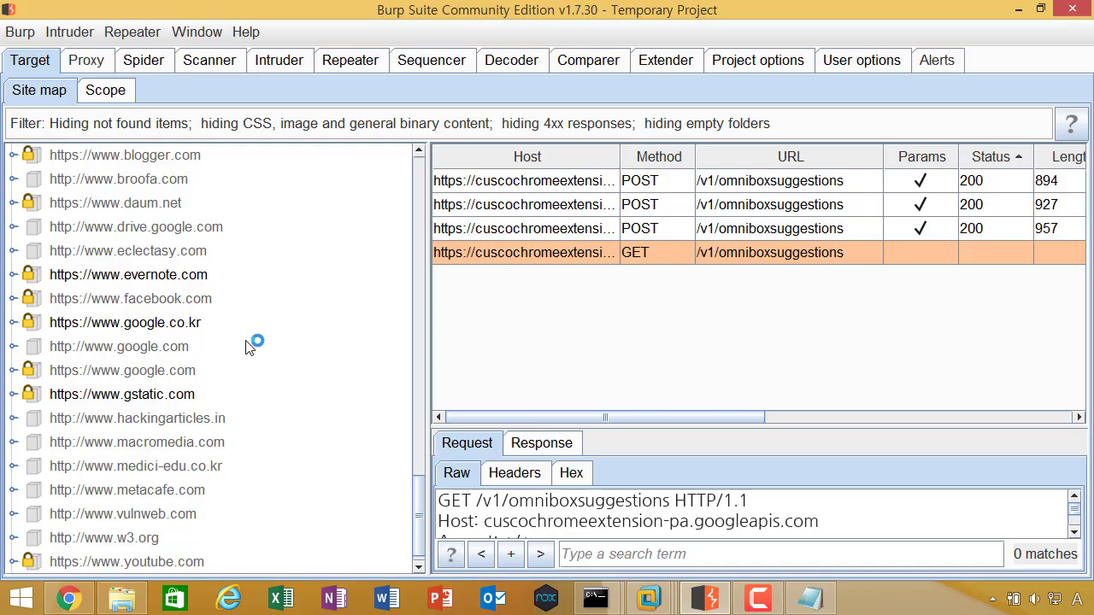
{"action": "scroll", "coordinate": [359, 248], "scroll_direction": "down", "scroll_amount": 1}
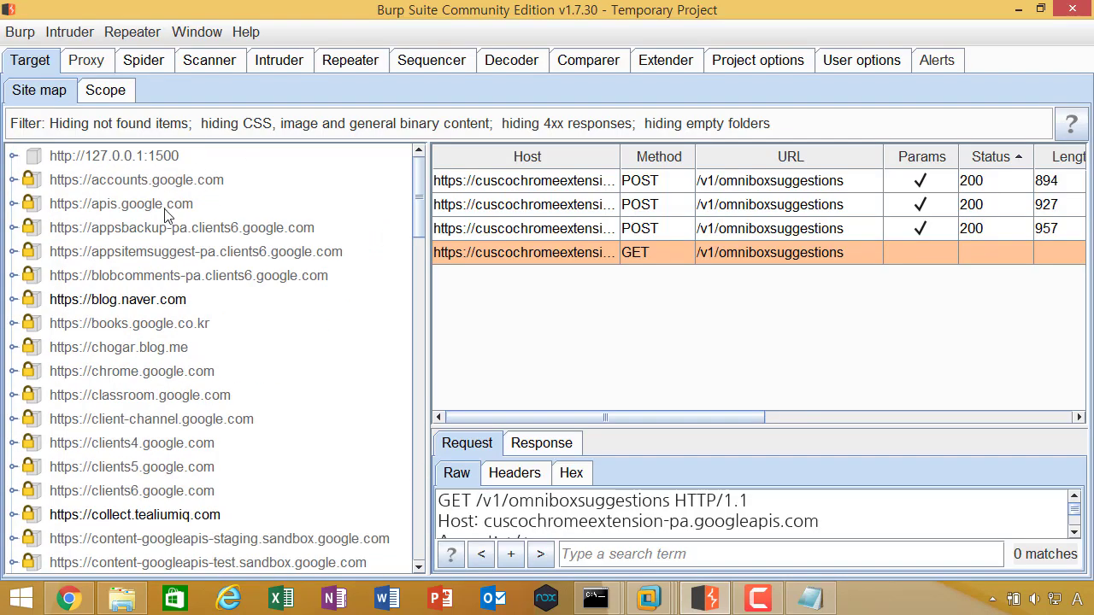
{"action": "scroll", "coordinate": [214, 267], "scroll_direction": "down", "scroll_amount": 4}
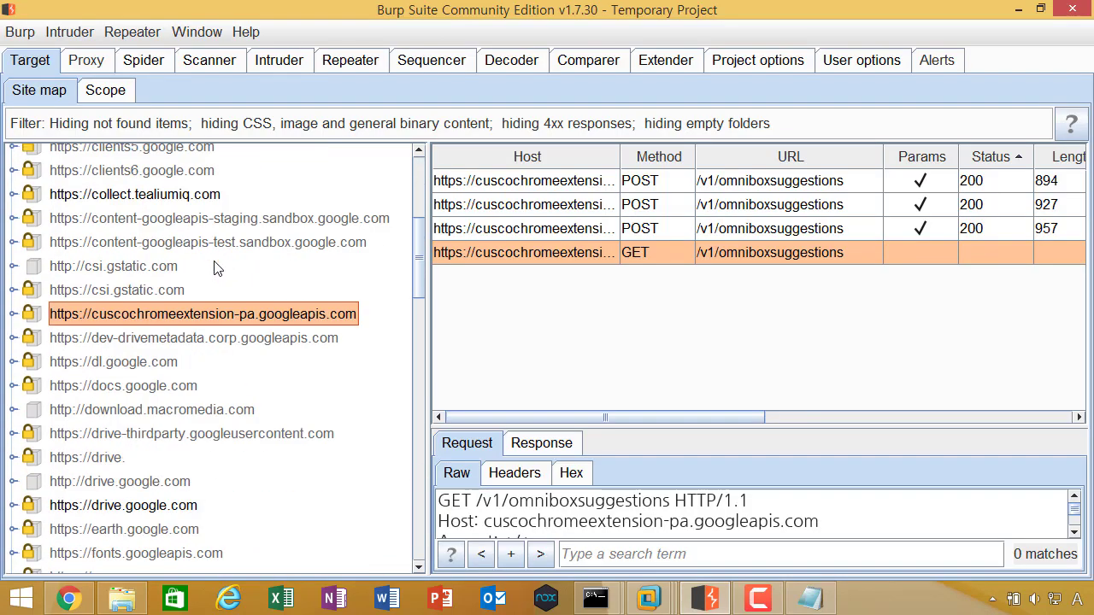
{"action": "scroll", "coordinate": [214, 265], "scroll_direction": "down", "scroll_amount": 3}
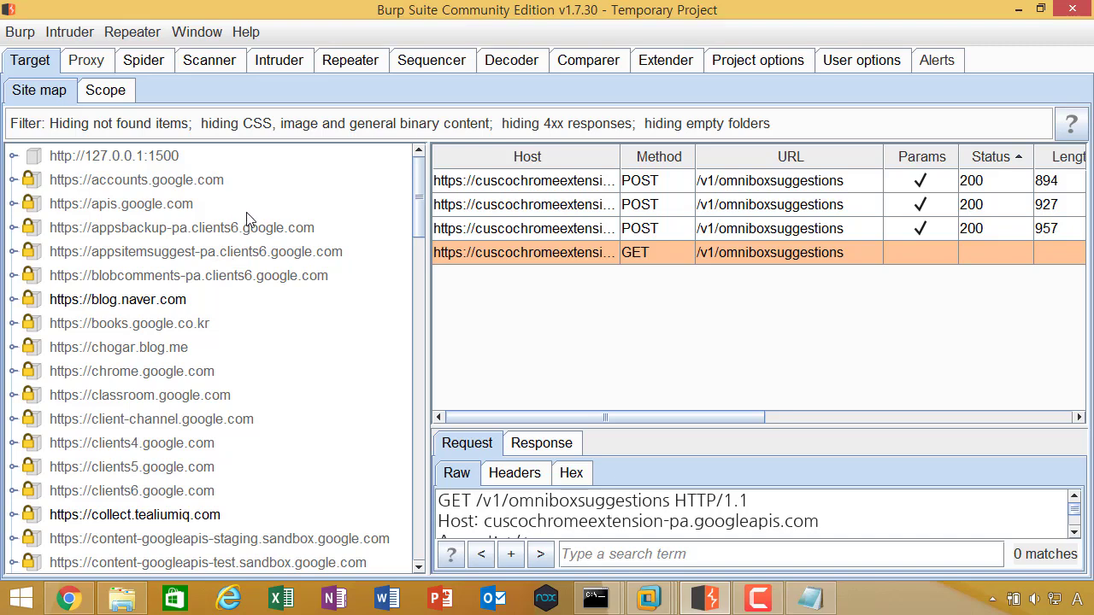
{"action": "key", "text": "ctrl+a"}
{"action": "right_click", "coordinate": [148, 211]}
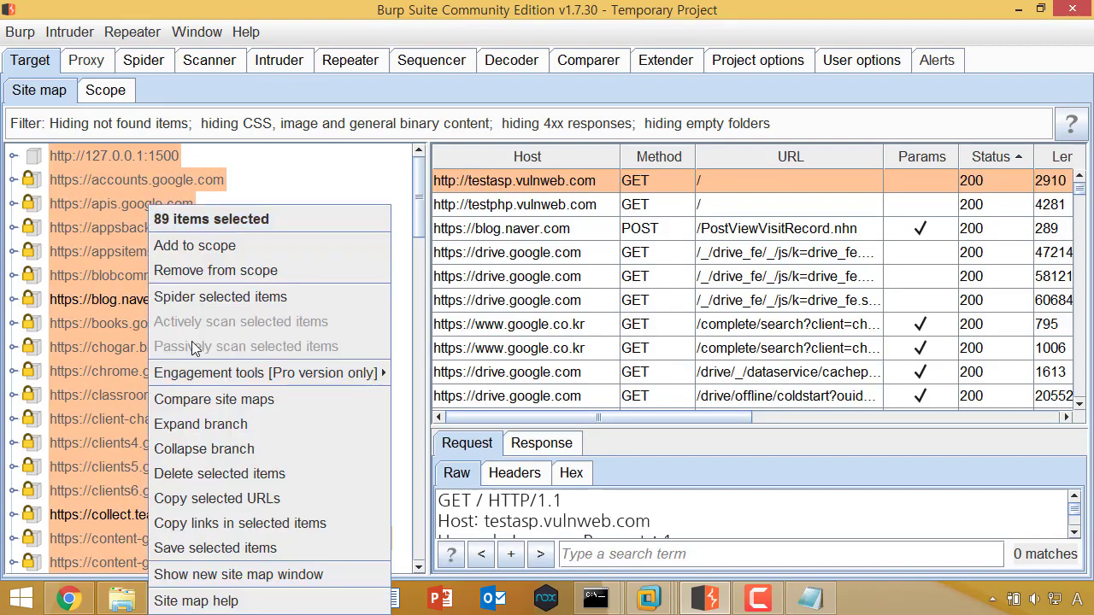
{"action": "left_click", "coordinate": [219, 473]}
{"action": "left_click", "coordinate": [520, 314]}
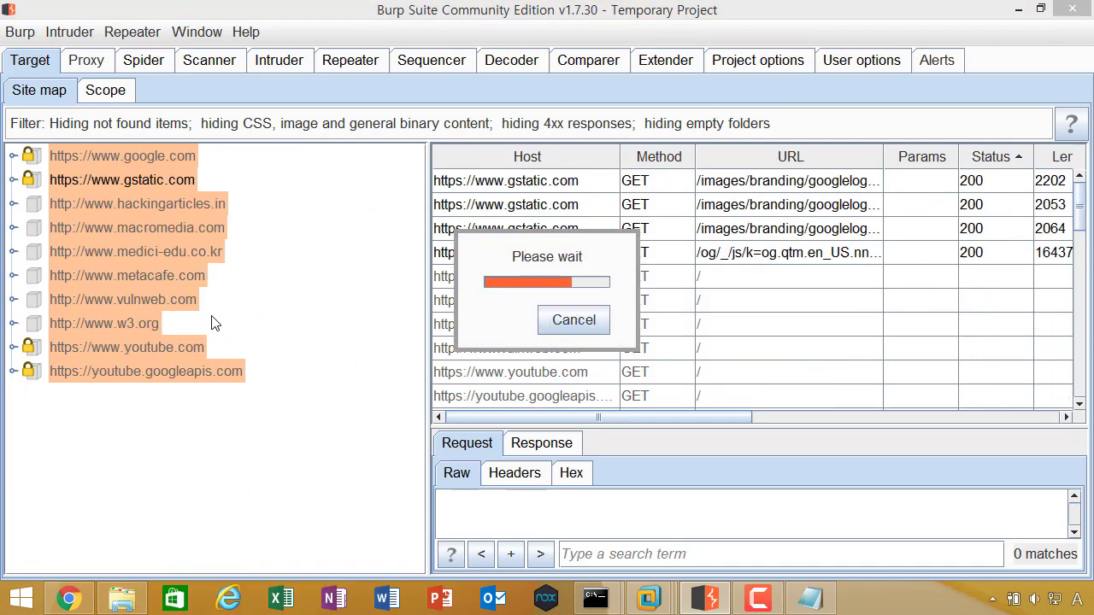
Step: Return to Chrome and close the WebGoat tab
{"action": "key", "text": "alt+Tab"}
{"action": "left_click", "coordinate": [274, 40]}
{"action": "left_click", "coordinate": [290, 14]}
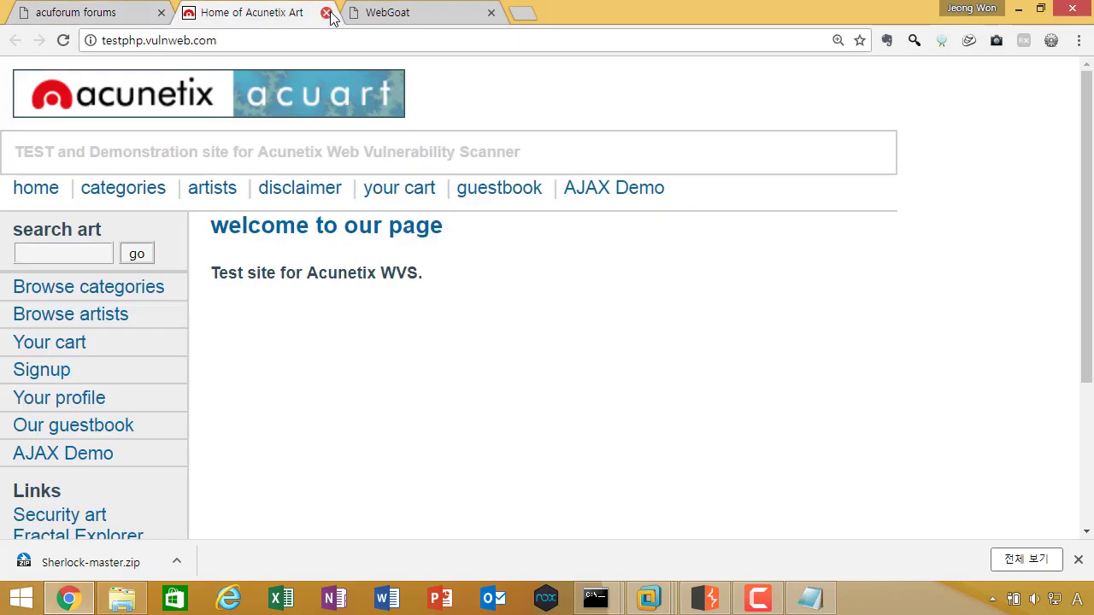
{"action": "left_click", "coordinate": [444, 12]}
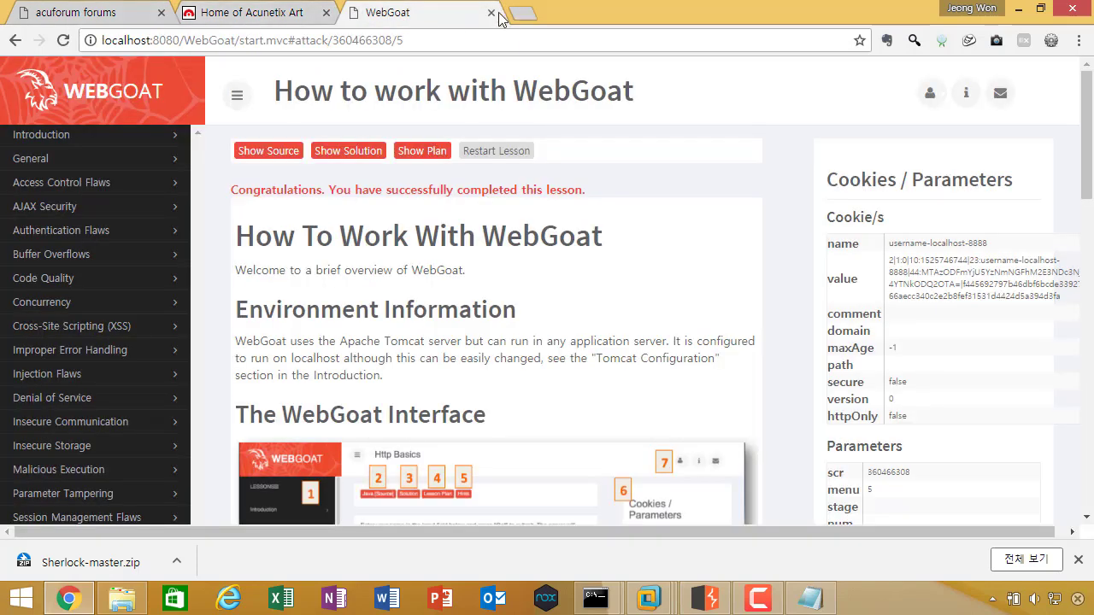
{"action": "left_click_drag", "start_coordinate": [502, 19], "coordinate": [684, 35]}
{"action": "left_click", "coordinate": [492, 13]}
Step: Reload testphp.vulnweb.com from its address and check the new hosts in Burp Suite's site map before returning to Chrome
{"action": "left_click", "coordinate": [289, 41]}
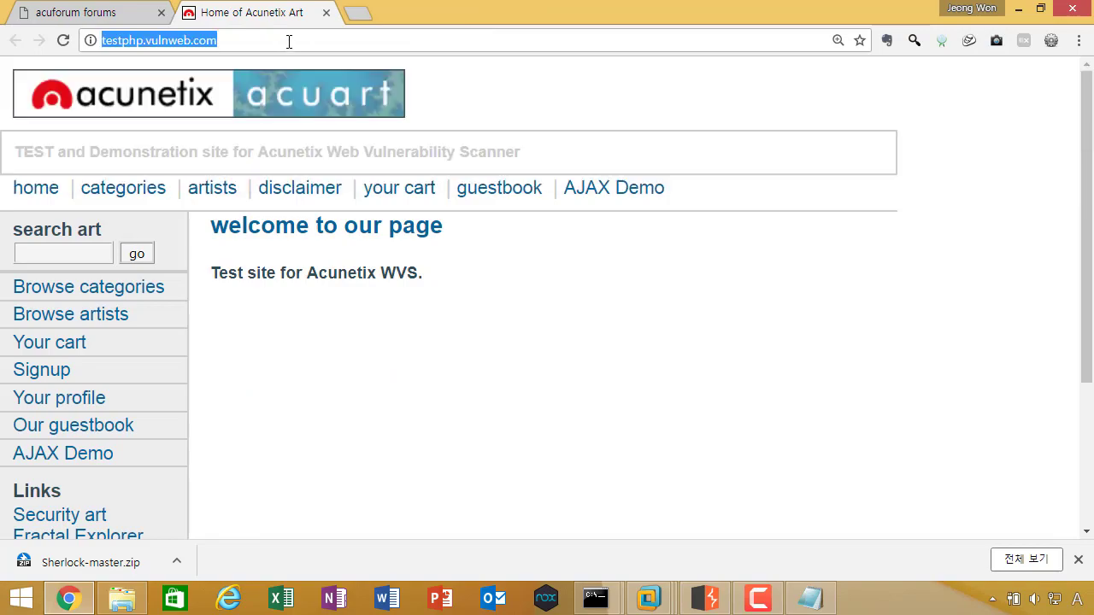
{"action": "key", "text": "alt+Tab"}
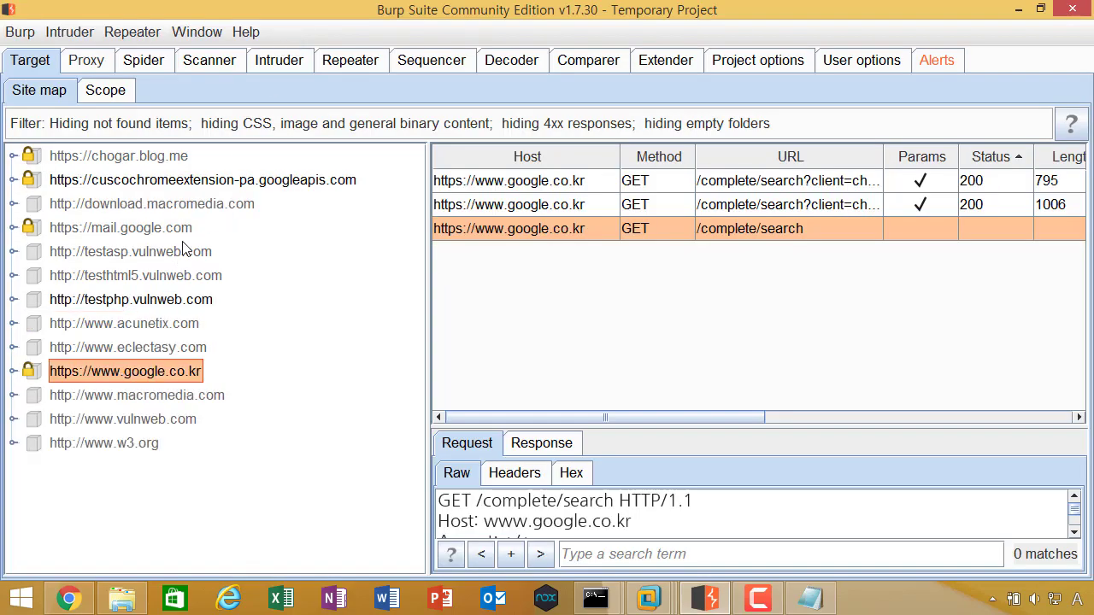
{"action": "key", "text": "alt+Tab"}
{"action": "key", "text": "alt+Tab"}
{"action": "key", "text": "alt+Tab"}
Step: Close the acuforum forums tab and switch to Burp Suite
{"action": "left_click", "coordinate": [131, 9]}
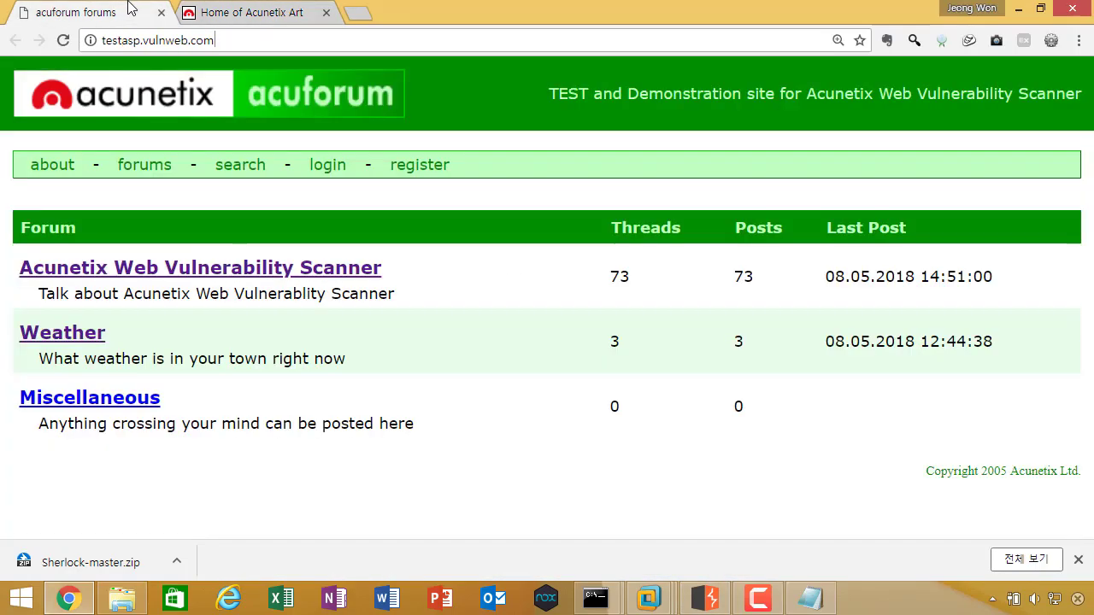
{"action": "left_click", "coordinate": [161, 13]}
{"action": "key", "text": "alt+Tab"}
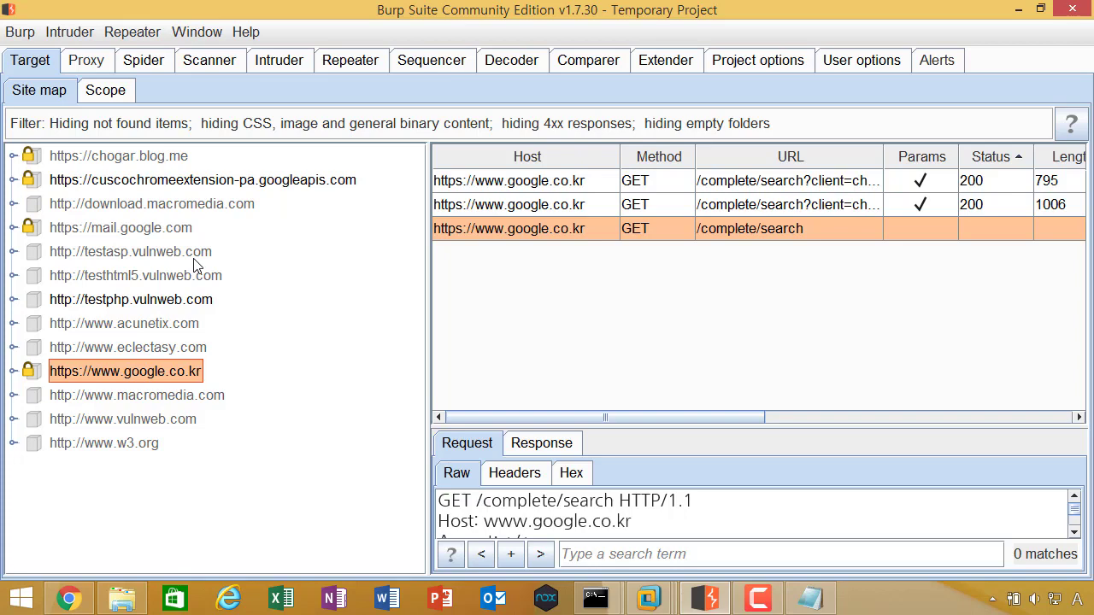
Step: View the testphp.vulnweb.com entries in the site map and the actions available for the download.macromedia.com host
{"action": "left_click", "coordinate": [147, 301]}
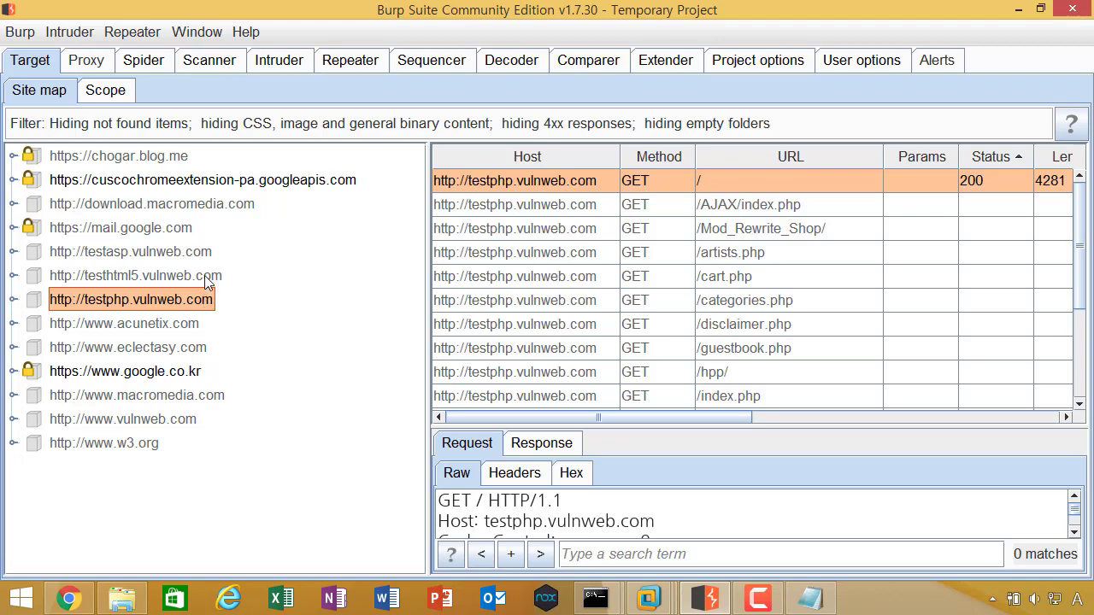
{"action": "left_click", "coordinate": [179, 228]}
{"action": "right_click", "coordinate": [177, 229]}
{"action": "left_click", "coordinate": [200, 204]}
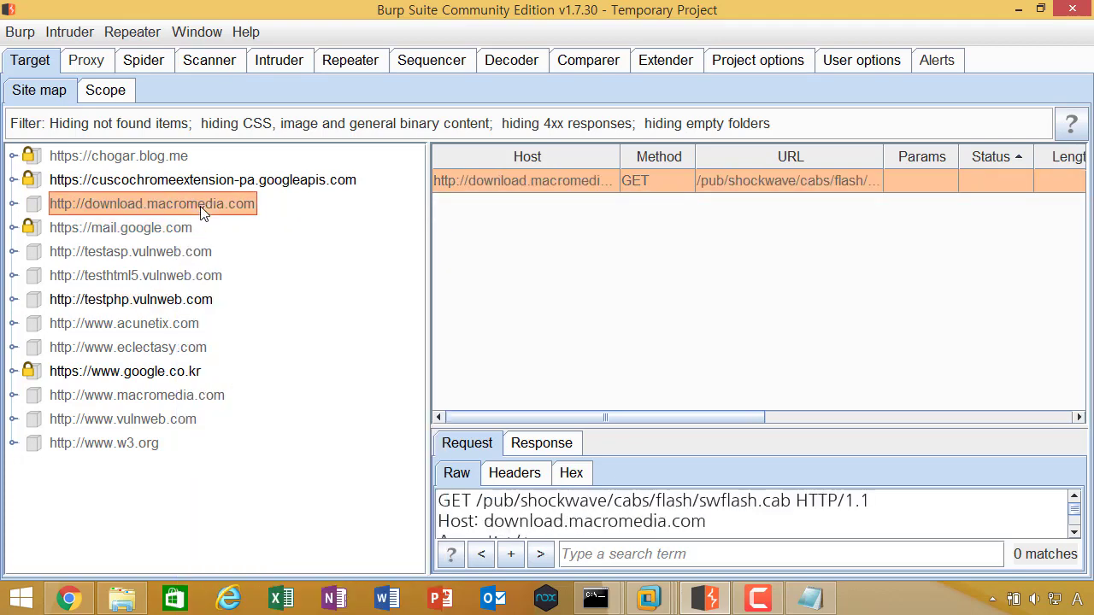
{"action": "right_click", "coordinate": [200, 206]}
{"action": "mouse_move", "coordinate": [323, 352]}
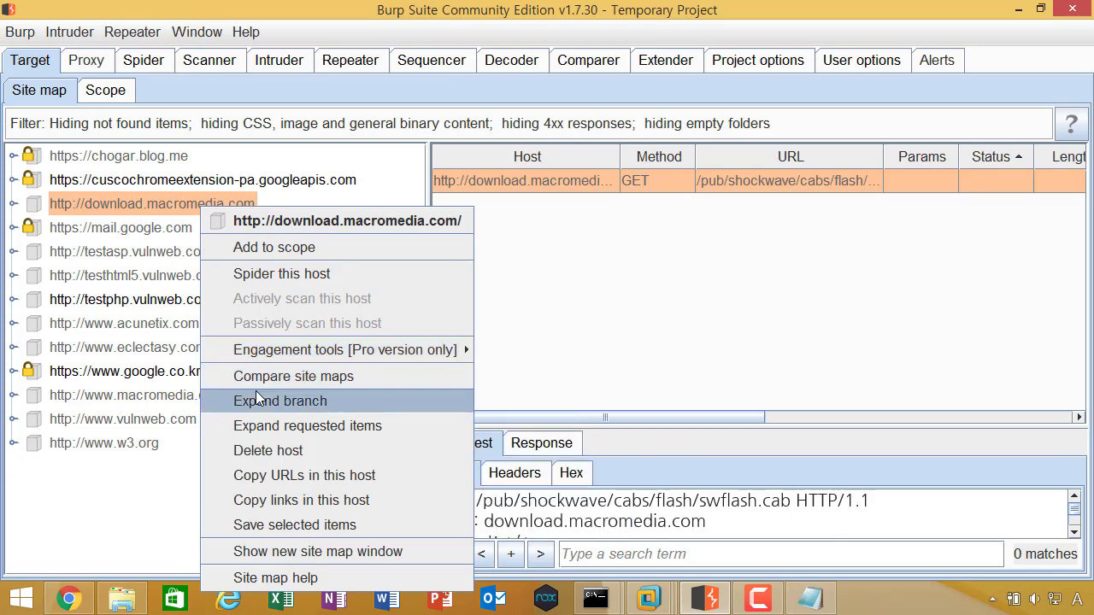
Step: Add the testphp.vulnweb.com host to the target scope and agree to stop logging out-of-scope Proxy items
{"action": "left_click", "coordinate": [182, 299]}
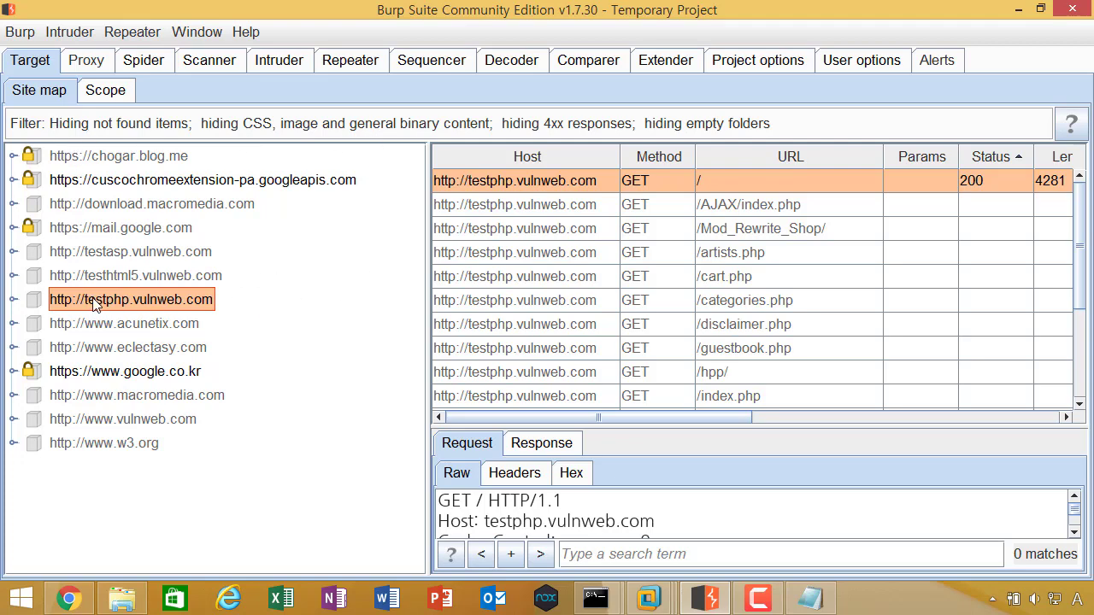
{"action": "right_click", "coordinate": [180, 298]}
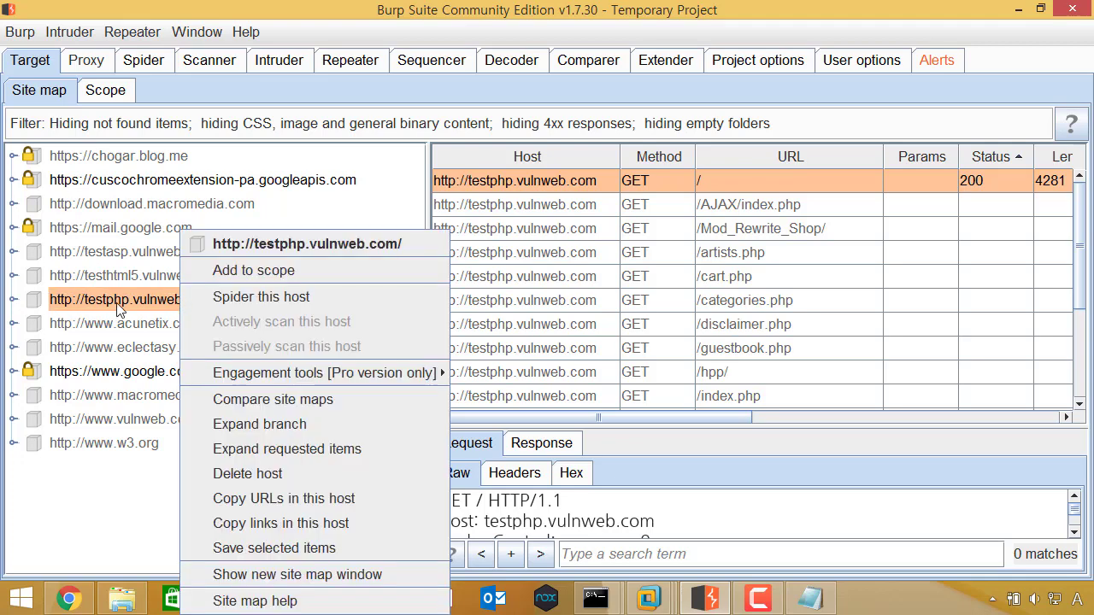
{"action": "left_click", "coordinate": [285, 274]}
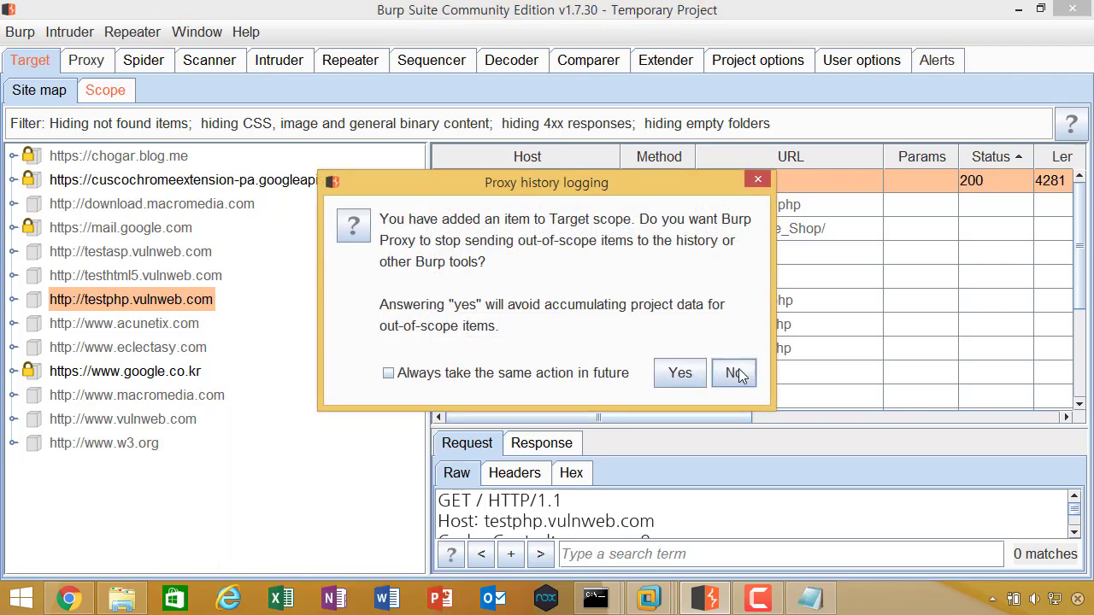
{"action": "left_click_drag", "start_coordinate": [556, 180], "coordinate": [435, 156]}
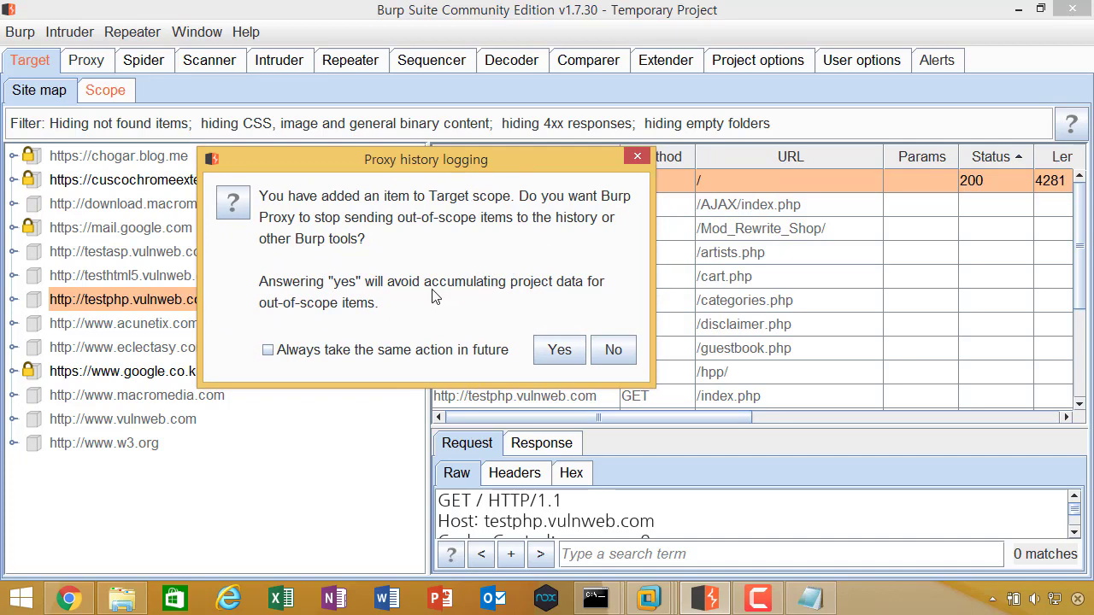
{"action": "left_click", "coordinate": [558, 349]}
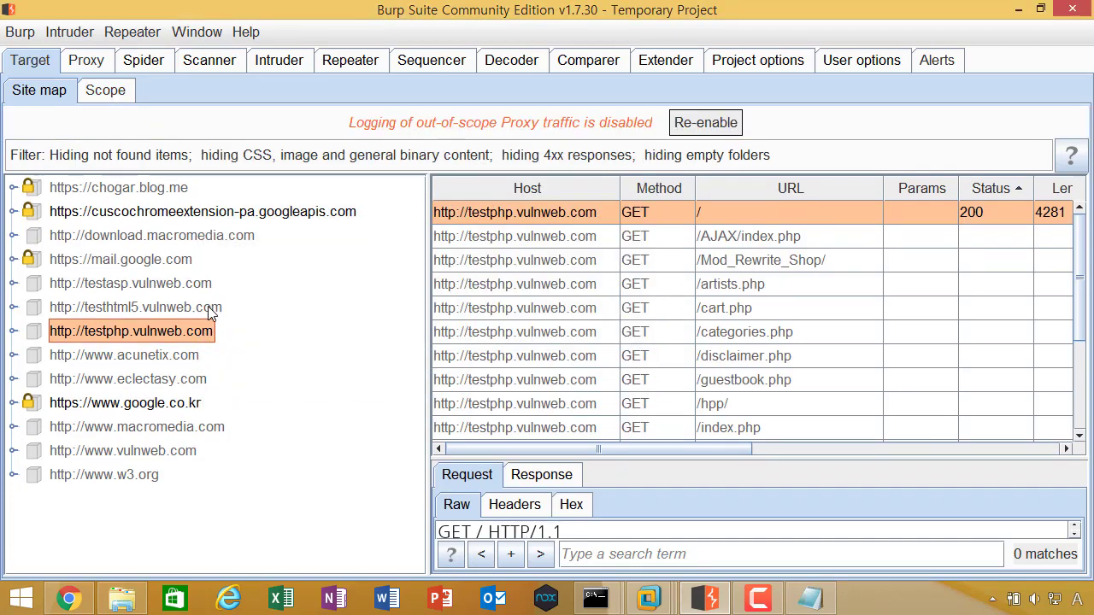
Step: Review the target scope's included prefixes and re-enable logging of out-of-scope Proxy traffic in the site map
{"action": "left_click", "coordinate": [122, 96]}
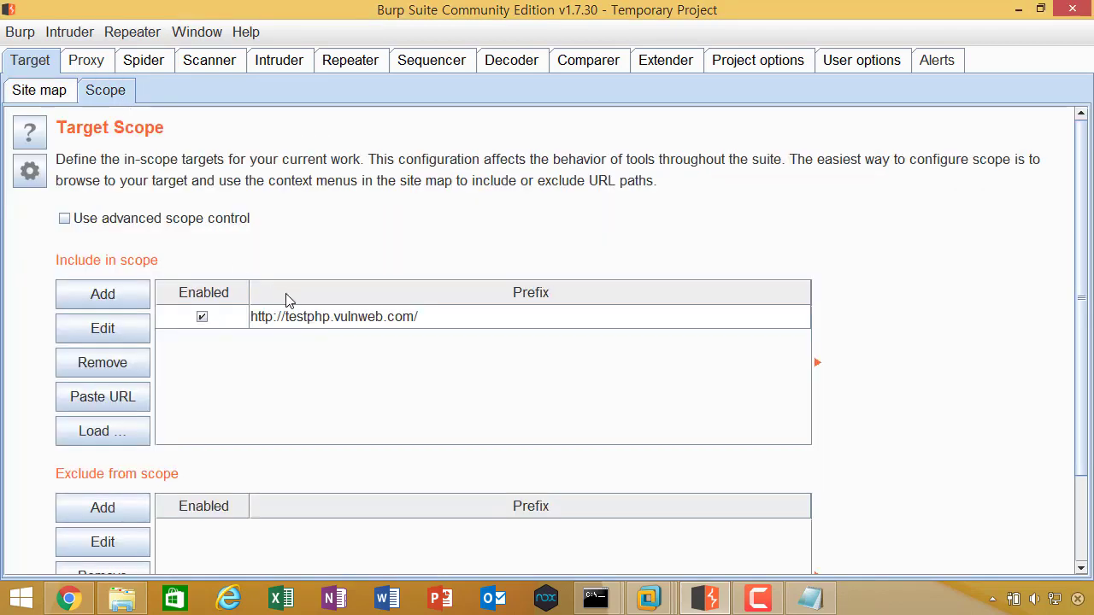
{"action": "scroll", "coordinate": [374, 272], "scroll_direction": "down", "scroll_amount": 2}
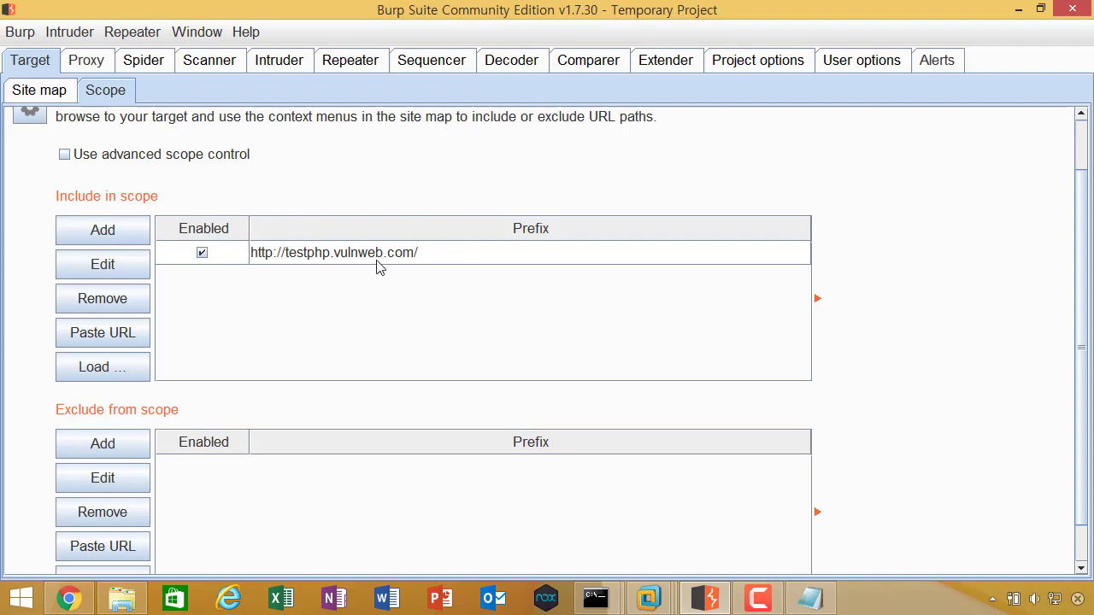
{"action": "left_click", "coordinate": [49, 90]}
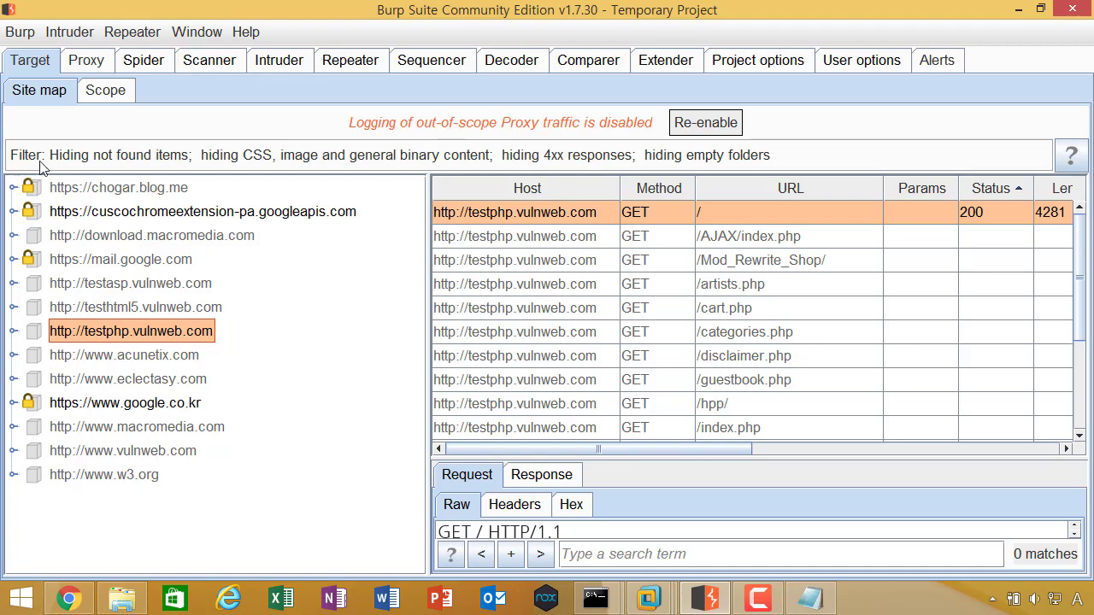
{"action": "left_click", "coordinate": [735, 124]}
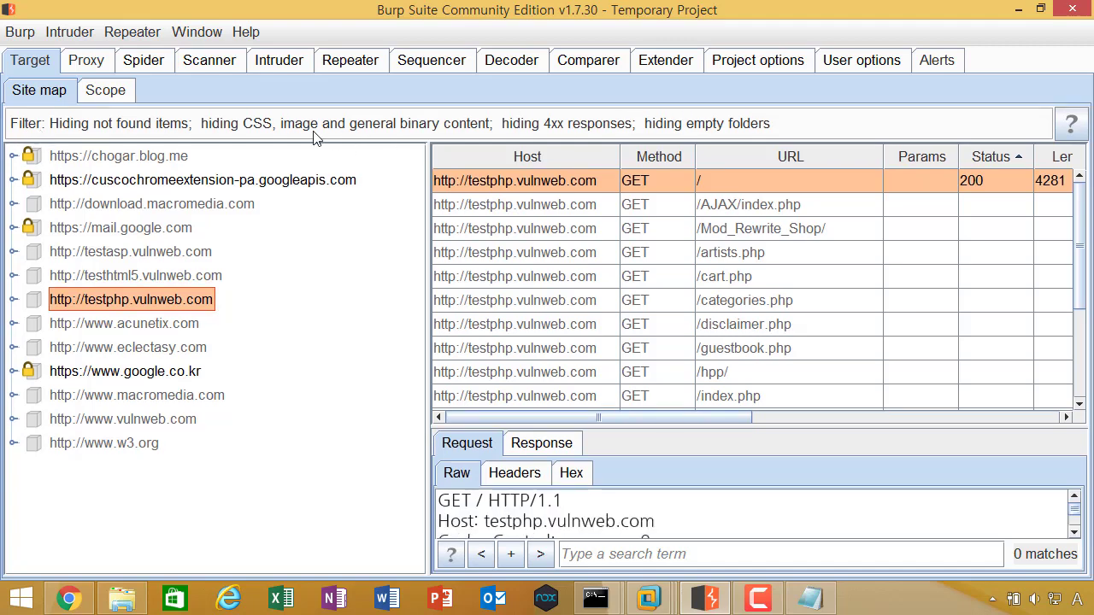
Step: Filter the site map to show only in-scope items and expand the testphp.vulnweb.com host
{"action": "left_click", "coordinate": [38, 92]}
{"action": "left_click", "coordinate": [26, 129]}
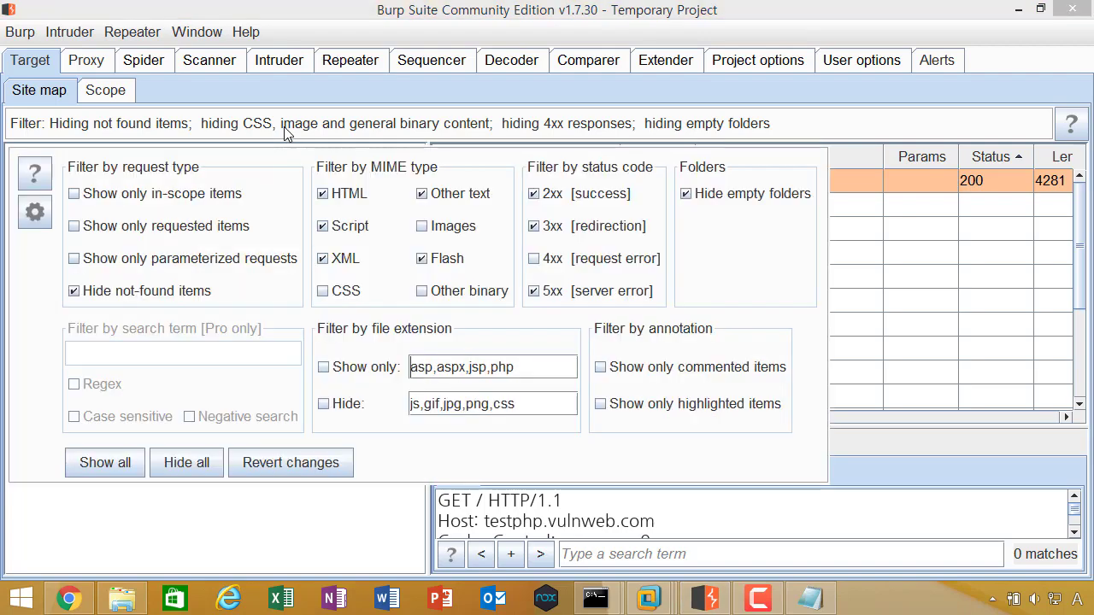
{"action": "left_click", "coordinate": [182, 134]}
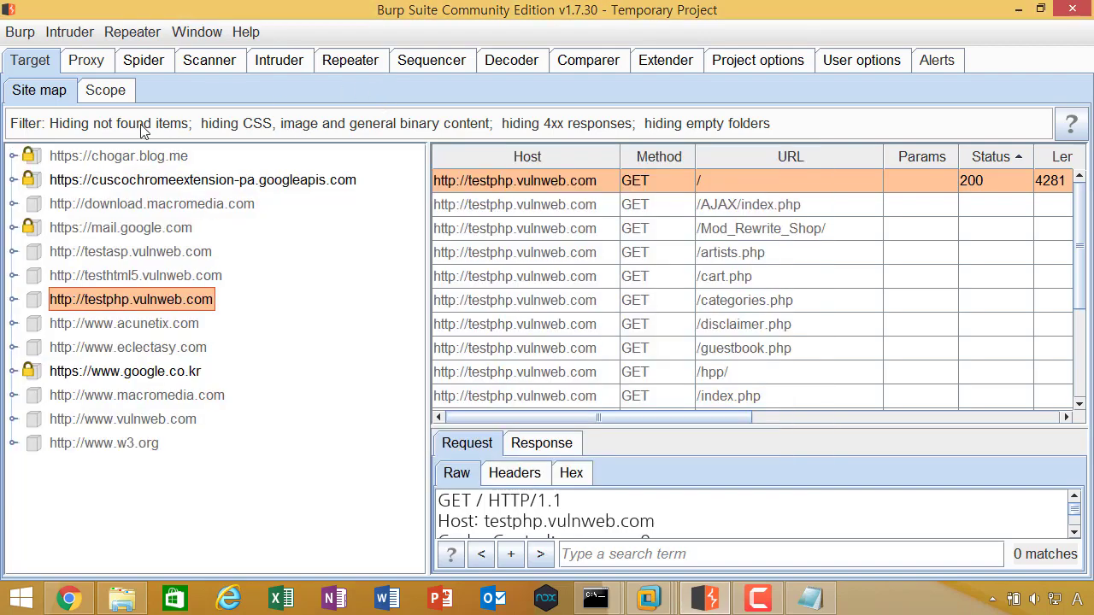
{"action": "left_click", "coordinate": [73, 131]}
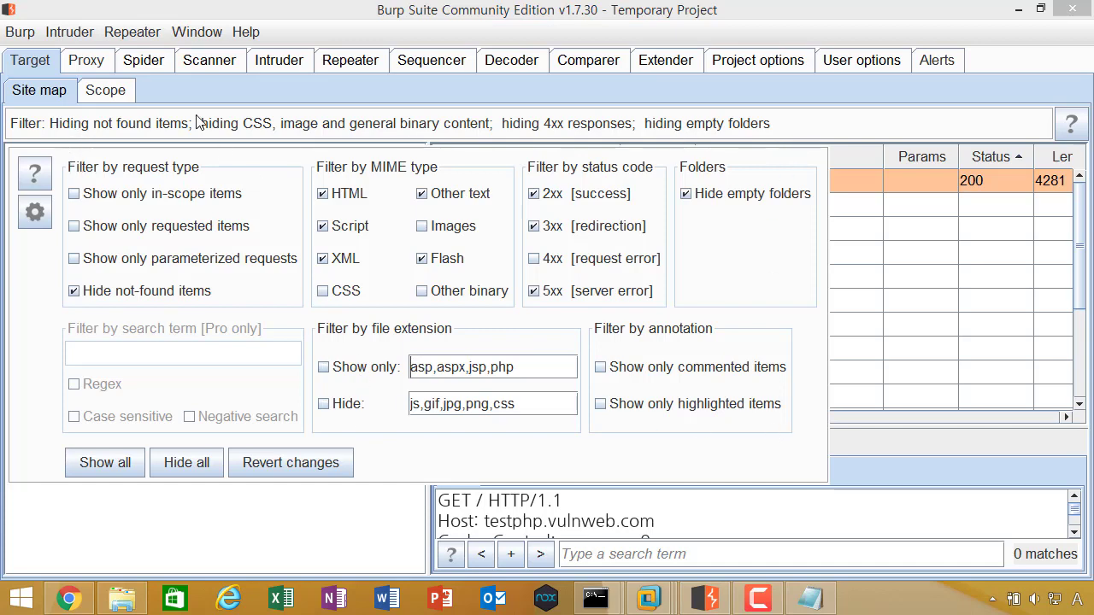
{"action": "left_click", "coordinate": [205, 89]}
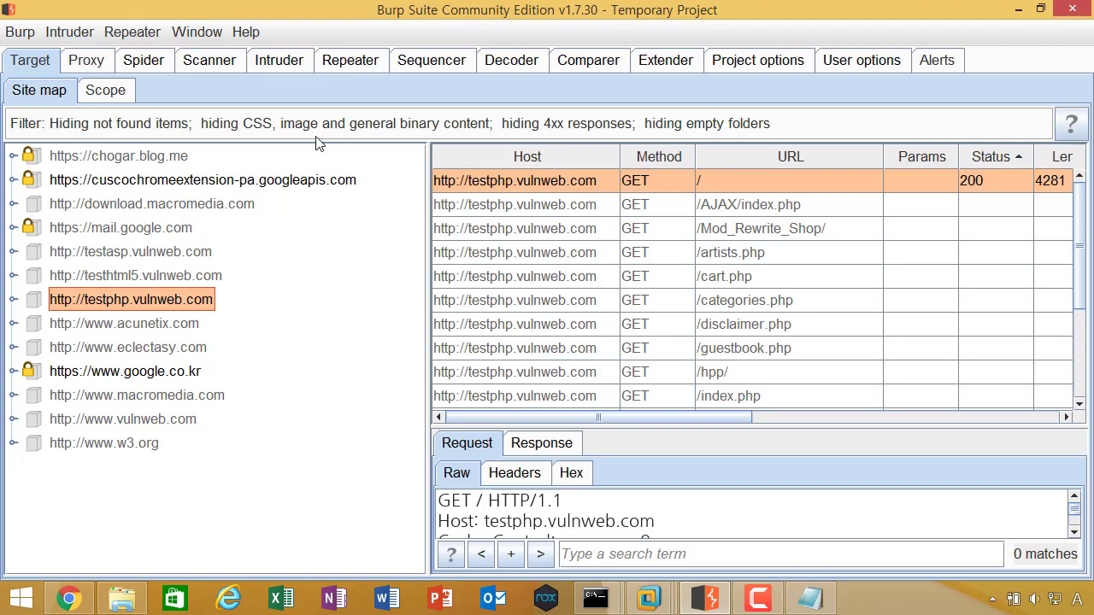
{"action": "left_click", "coordinate": [137, 124]}
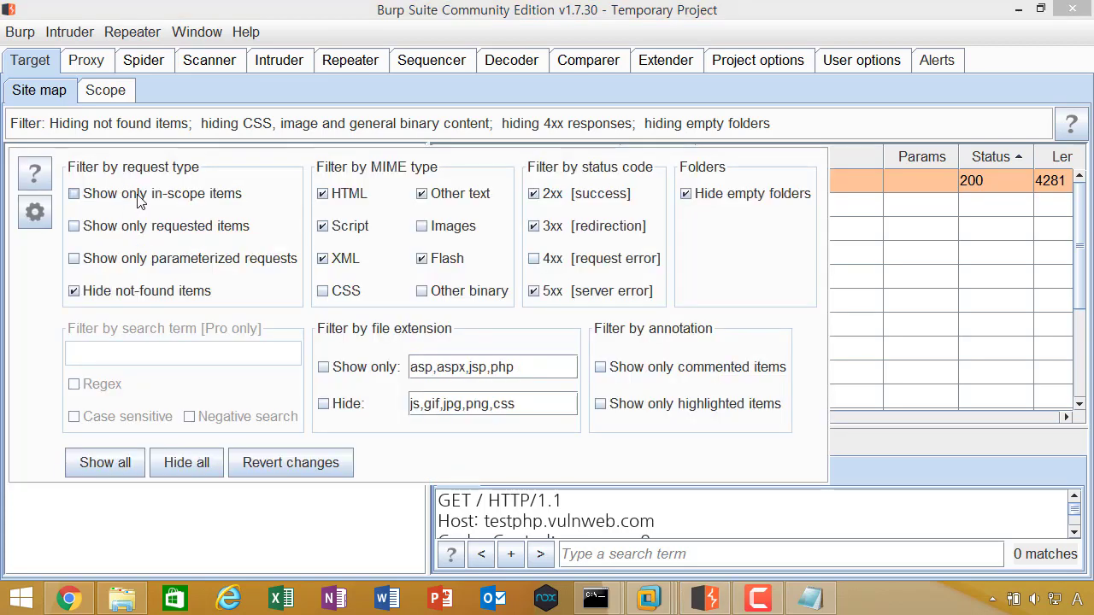
{"action": "left_click", "coordinate": [206, 203]}
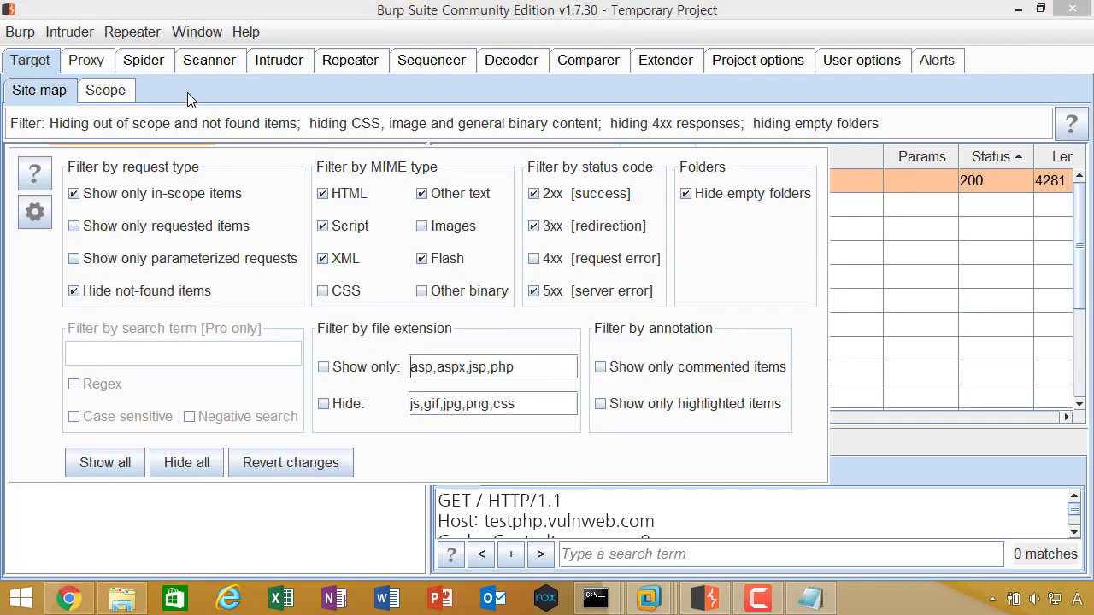
{"action": "left_click", "coordinate": [12, 157]}
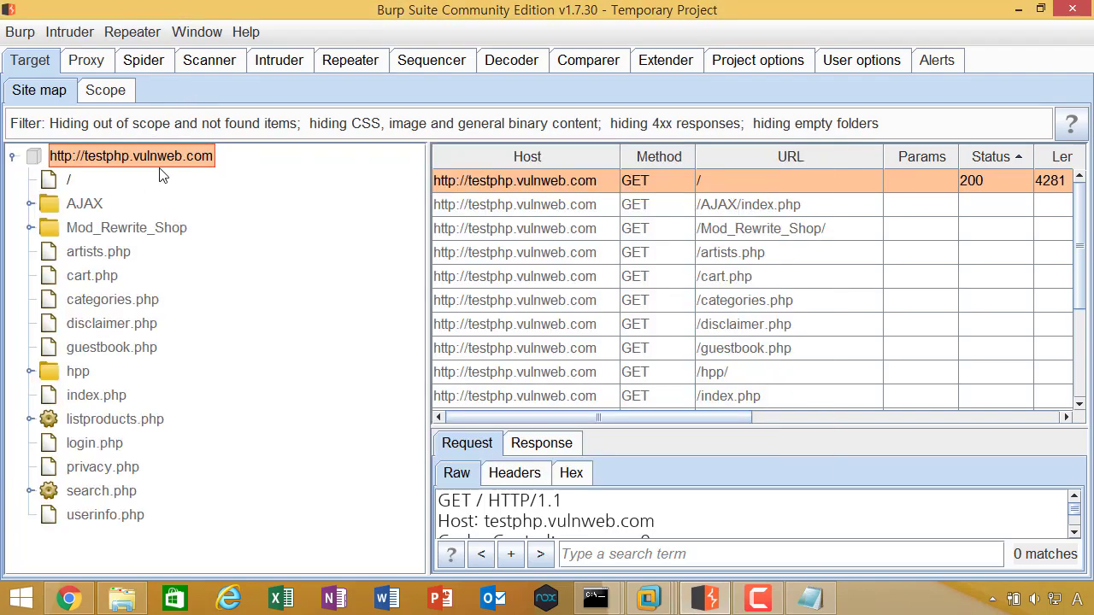
Step: Compare the target scope's included prefix with the testphp.vulnweb.com tree in the filtered site map
{"action": "left_click", "coordinate": [103, 93]}
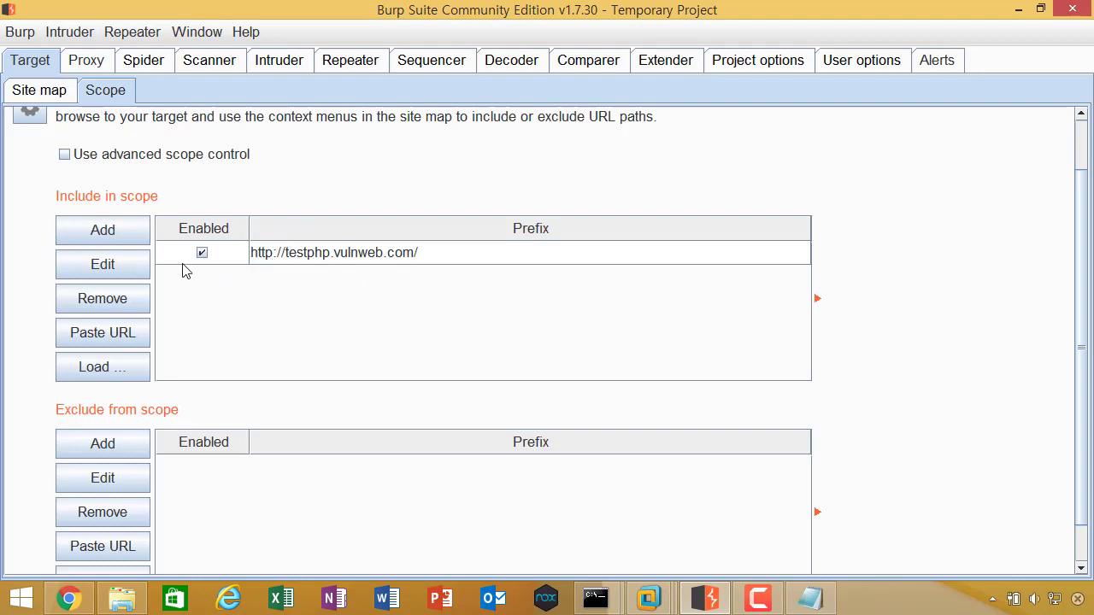
{"action": "left_click", "coordinate": [56, 92]}
{"action": "left_click", "coordinate": [13, 159]}
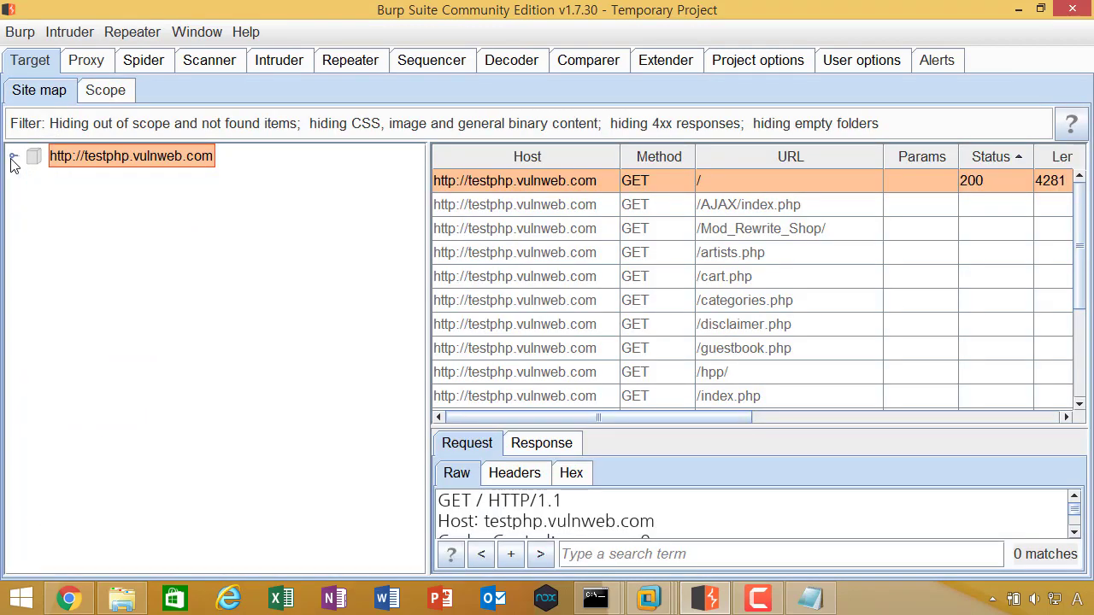
{"action": "left_click", "coordinate": [12, 157]}
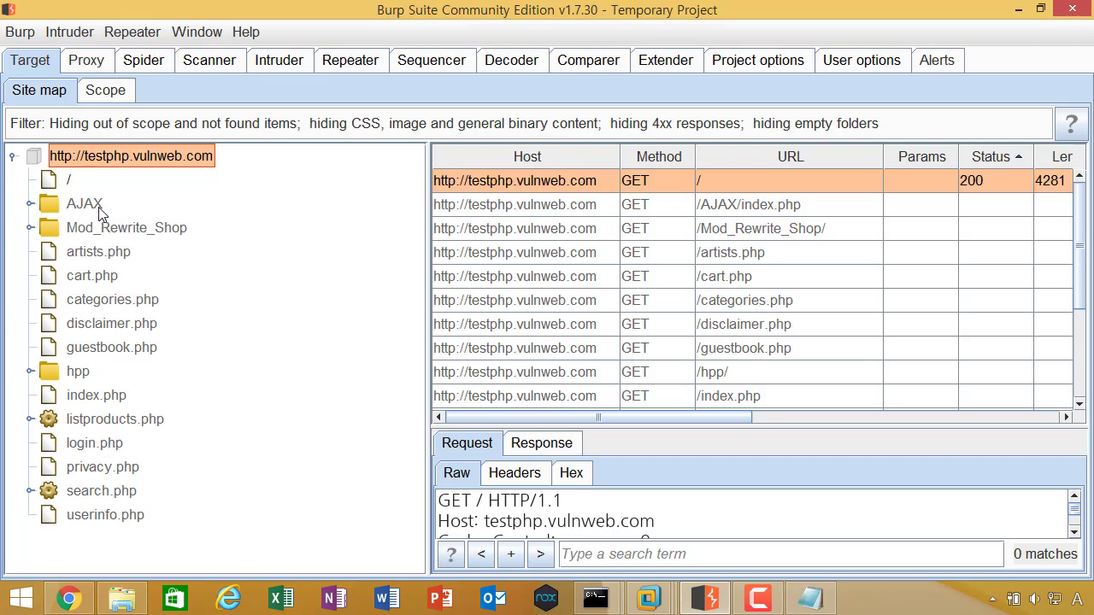
Step: View the prefix dialogs for including and excluding URLs in the target scope, closing both without adding anything, and return to the site map
{"action": "left_click", "coordinate": [106, 91]}
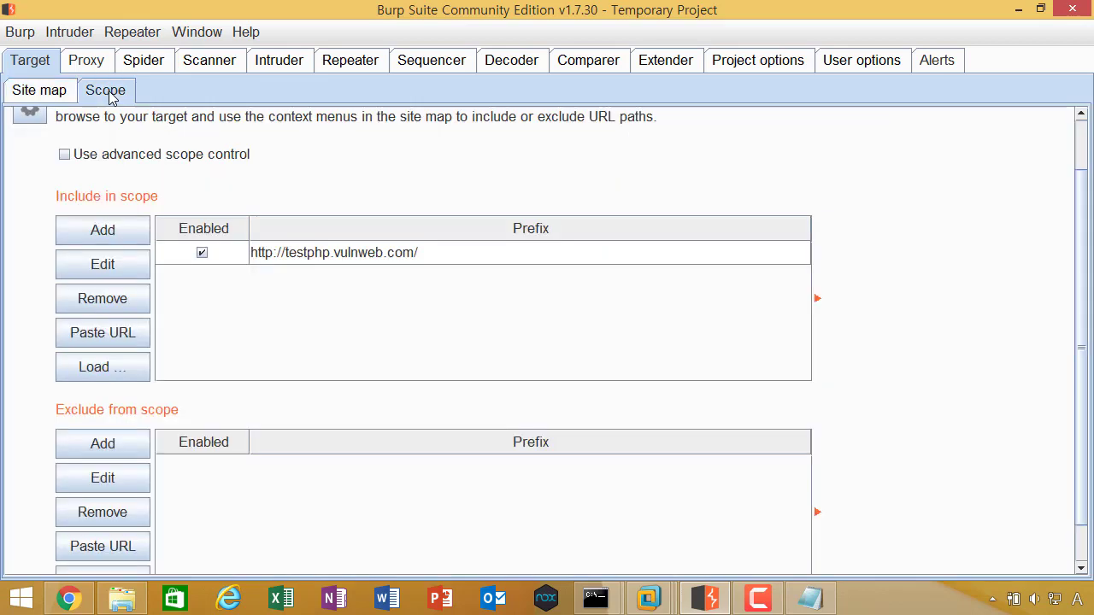
{"action": "left_click", "coordinate": [114, 236]}
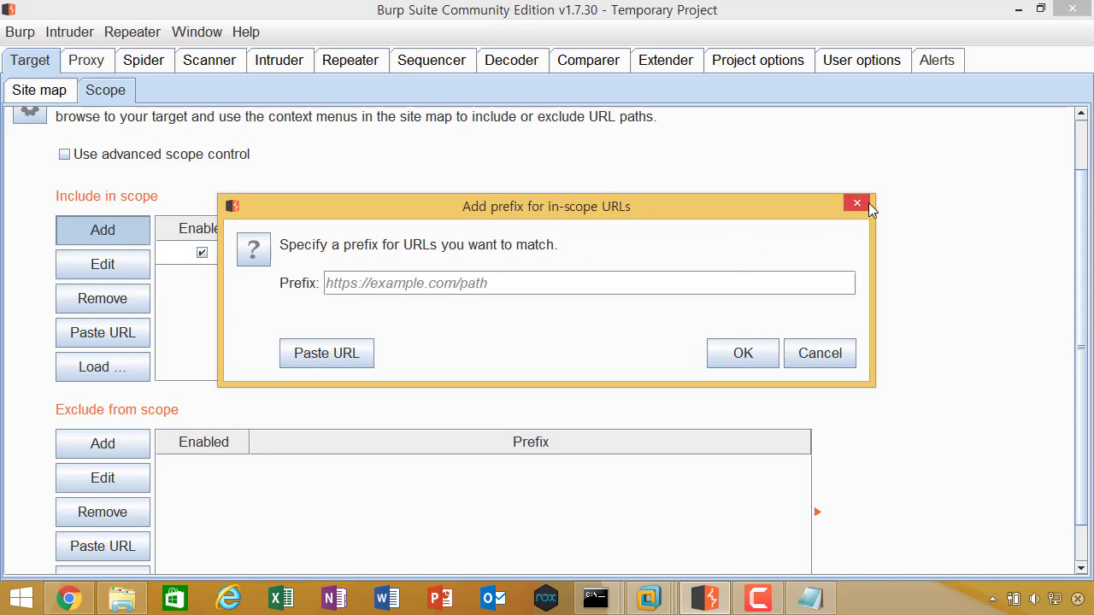
{"action": "left_click", "coordinate": [857, 205]}
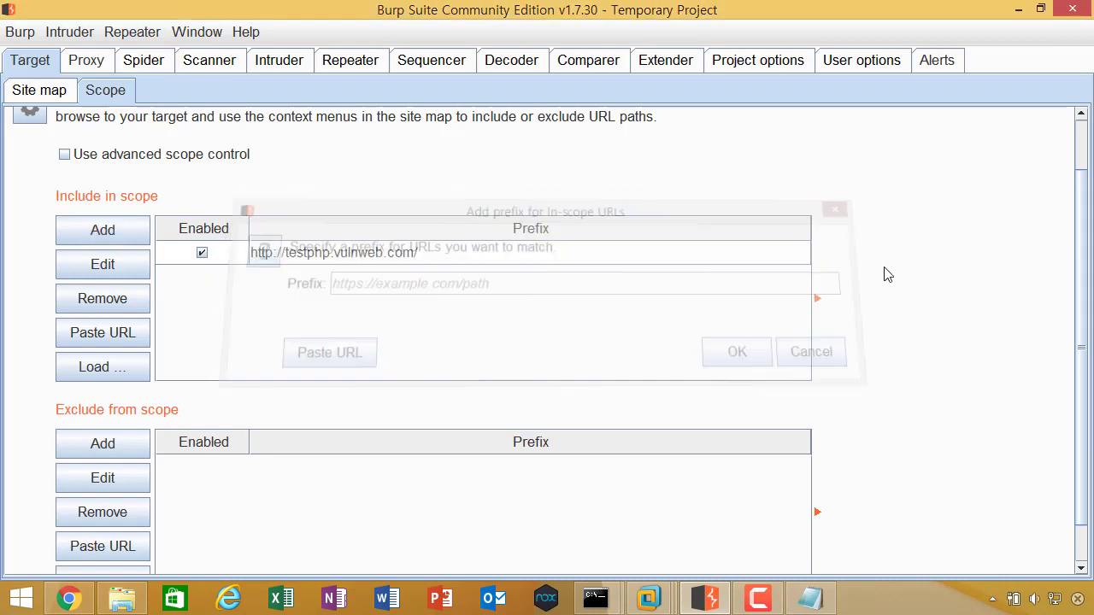
{"action": "scroll", "coordinate": [886, 270], "scroll_direction": "down", "scroll_amount": 1}
{"action": "left_click", "coordinate": [129, 406]}
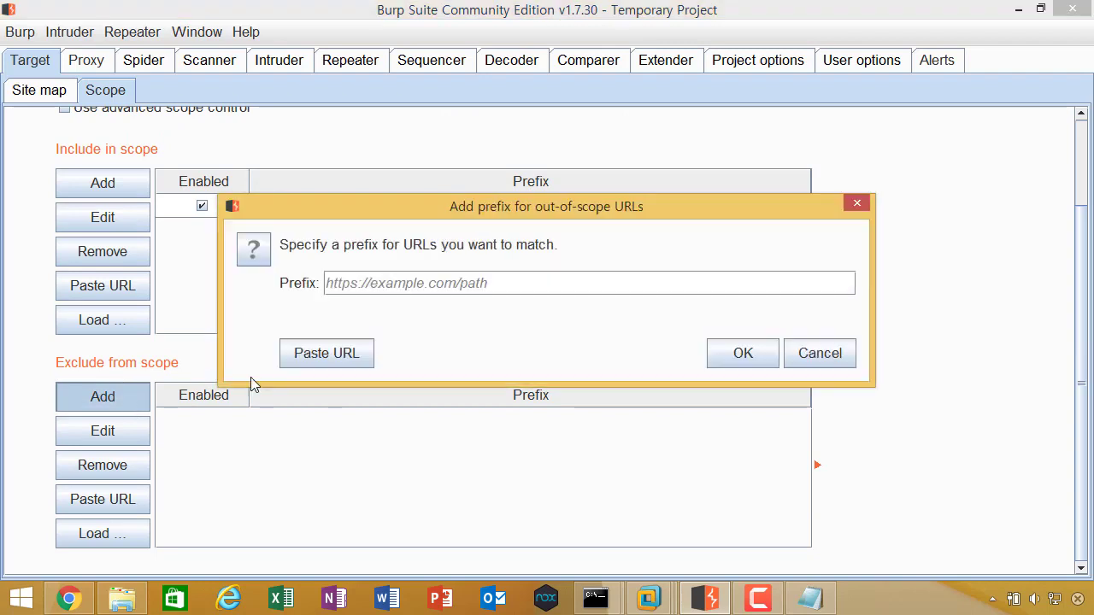
{"action": "left_click", "coordinate": [413, 282]}
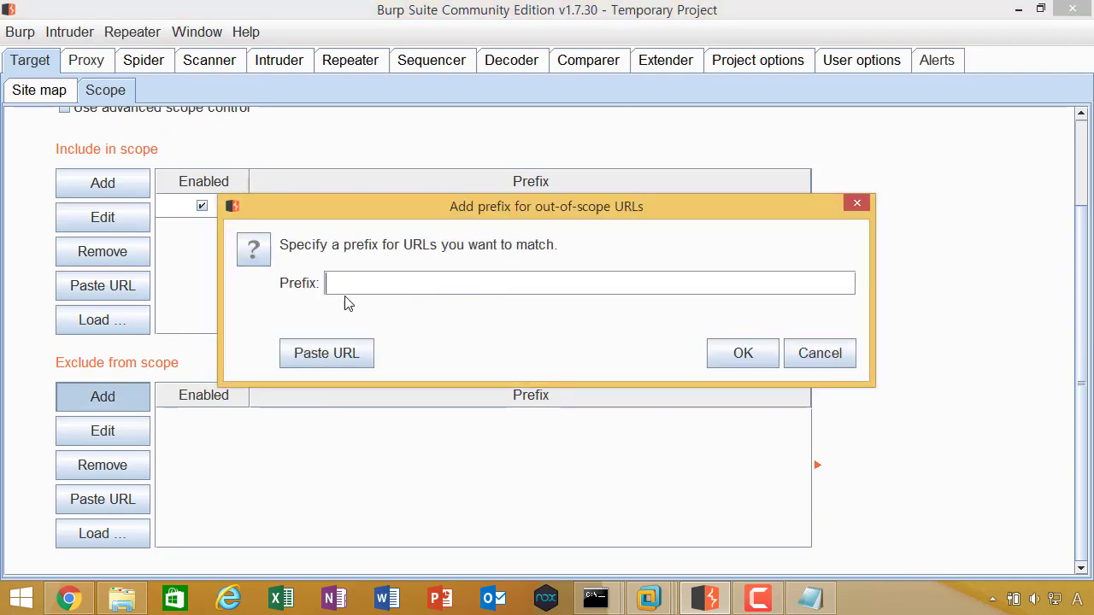
{"action": "left_click", "coordinate": [857, 202]}
{"action": "left_click", "coordinate": [62, 100]}
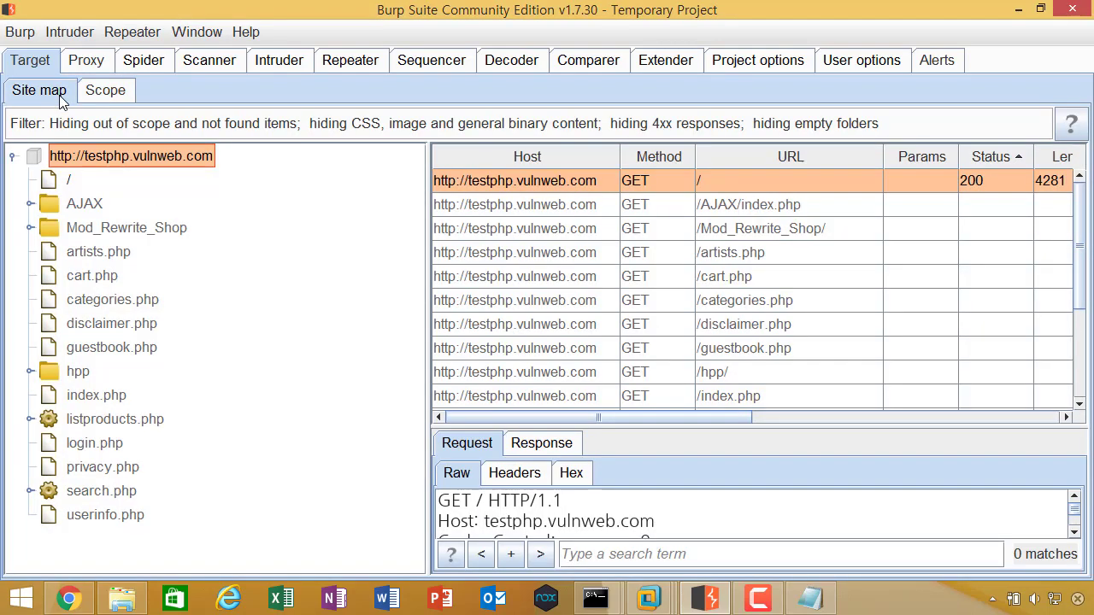
Step: View the site map's filter options and the actions available for the testphp.vulnweb.com host
{"action": "left_click", "coordinate": [77, 126]}
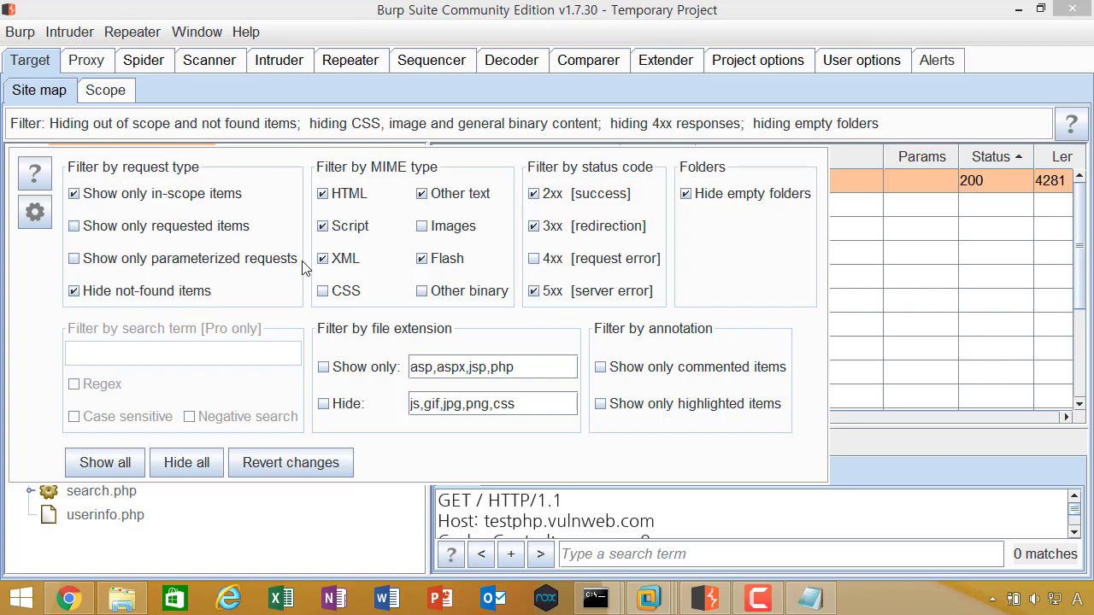
{"action": "left_click", "coordinate": [61, 96]}
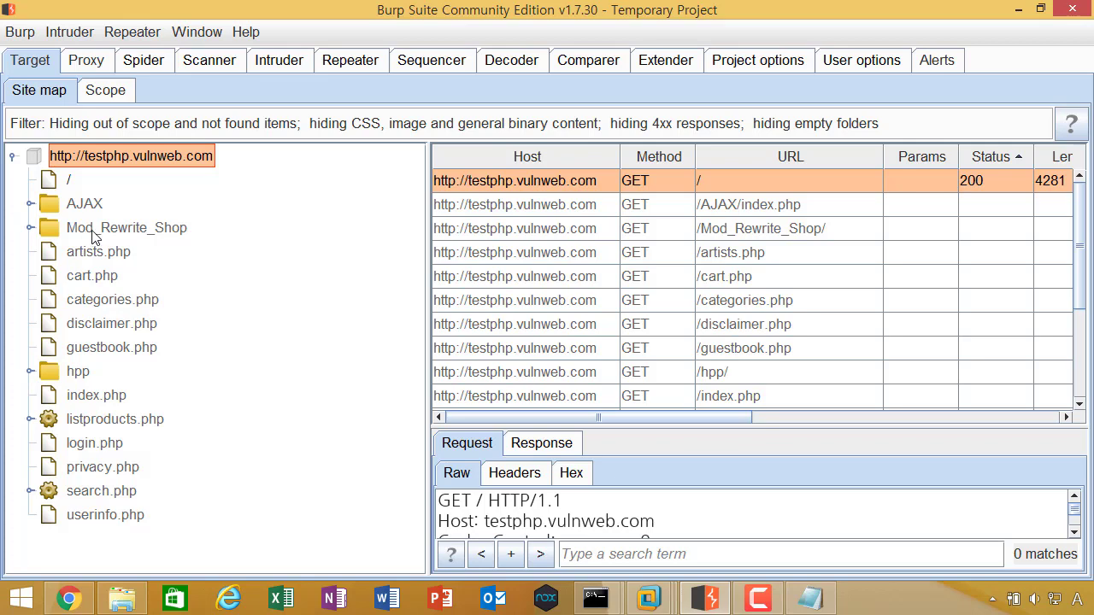
{"action": "right_click", "coordinate": [122, 149]}
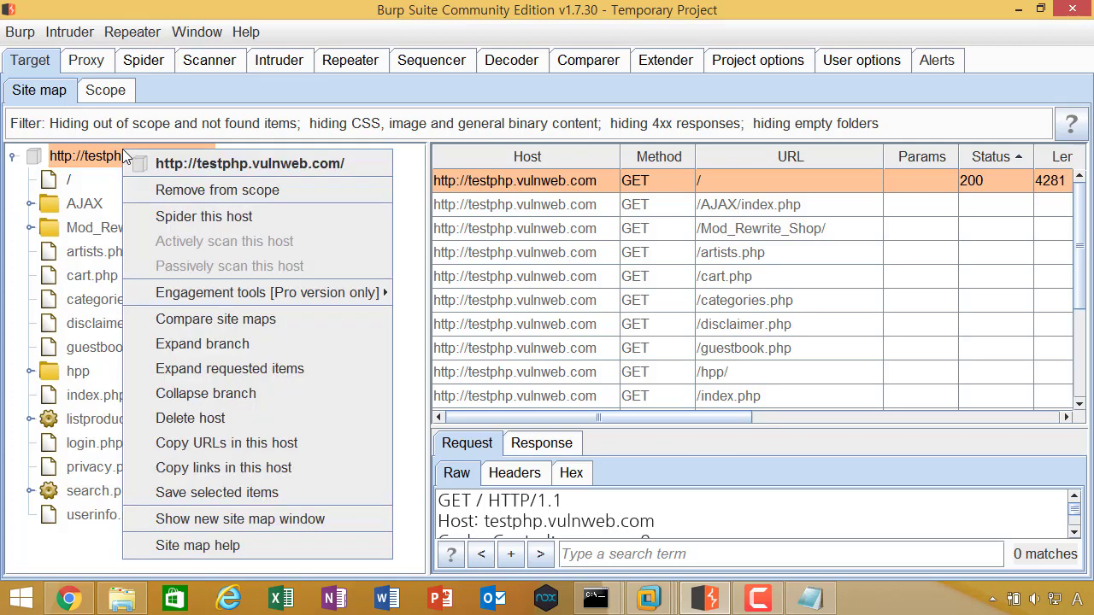
{"action": "key", "text": "Escape"}
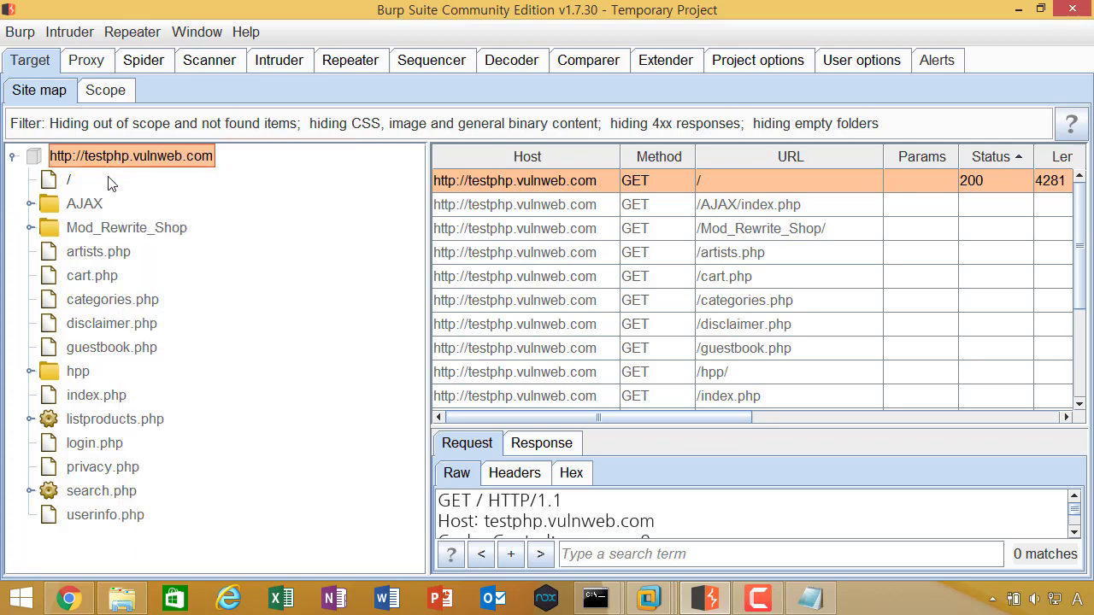
Step: Examine the site map requests for the artists, cart, categories, disclaimer and guestbook PHP pages
{"action": "left_click", "coordinate": [112, 299]}
{"action": "left_click", "coordinate": [113, 327]}
{"action": "left_click", "coordinate": [118, 350]}
{"action": "left_click", "coordinate": [120, 328]}
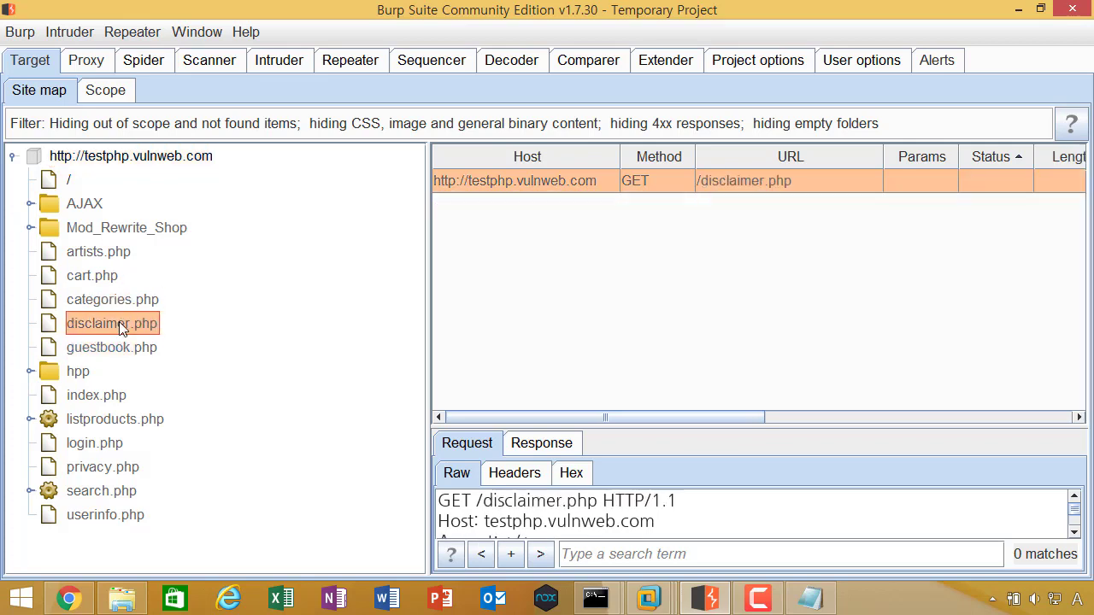
{"action": "left_click", "coordinate": [103, 278]}
{"action": "left_click", "coordinate": [106, 254]}
{"action": "left_click", "coordinate": [115, 301]}
{"action": "left_click", "coordinate": [120, 325]}
{"action": "left_click", "coordinate": [123, 348]}
{"action": "left_click", "coordinate": [114, 299]}
{"action": "left_click", "coordinate": [114, 252]}
{"action": "left_click", "coordinate": [108, 279]}
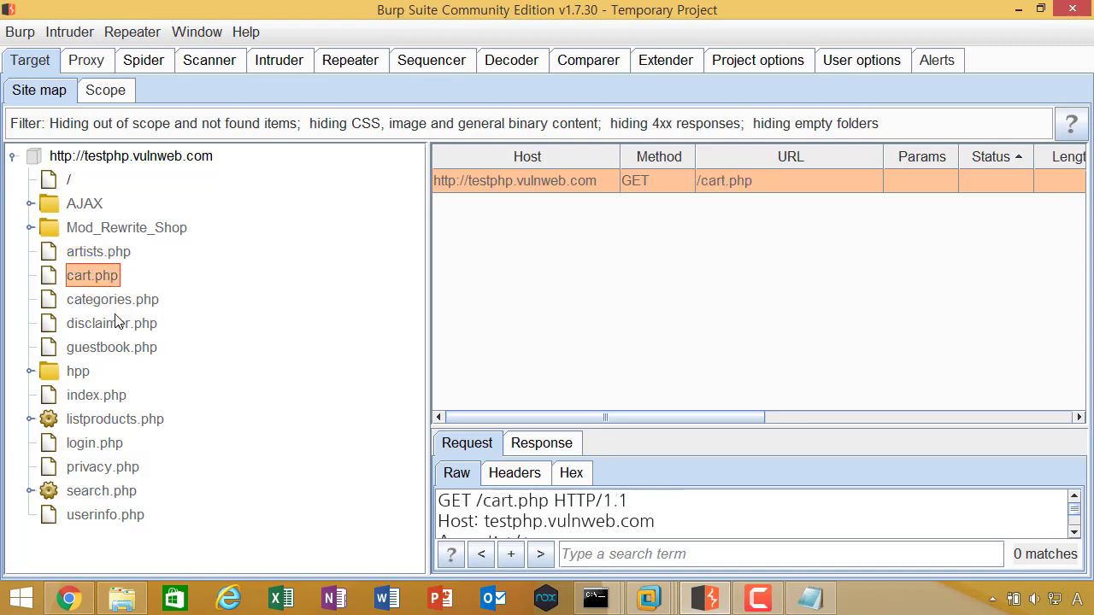
{"action": "left_click", "coordinate": [118, 323]}
{"action": "left_click", "coordinate": [118, 349]}
{"action": "left_click", "coordinate": [118, 301]}
{"action": "left_click", "coordinate": [108, 277]}
{"action": "left_click", "coordinate": [107, 253]}
{"action": "left_click", "coordinate": [108, 281]}
Step: Review the target scope's prefix lists and the site map filter's options, including the file extensions for showing only certain files
{"action": "left_click", "coordinate": [122, 92]}
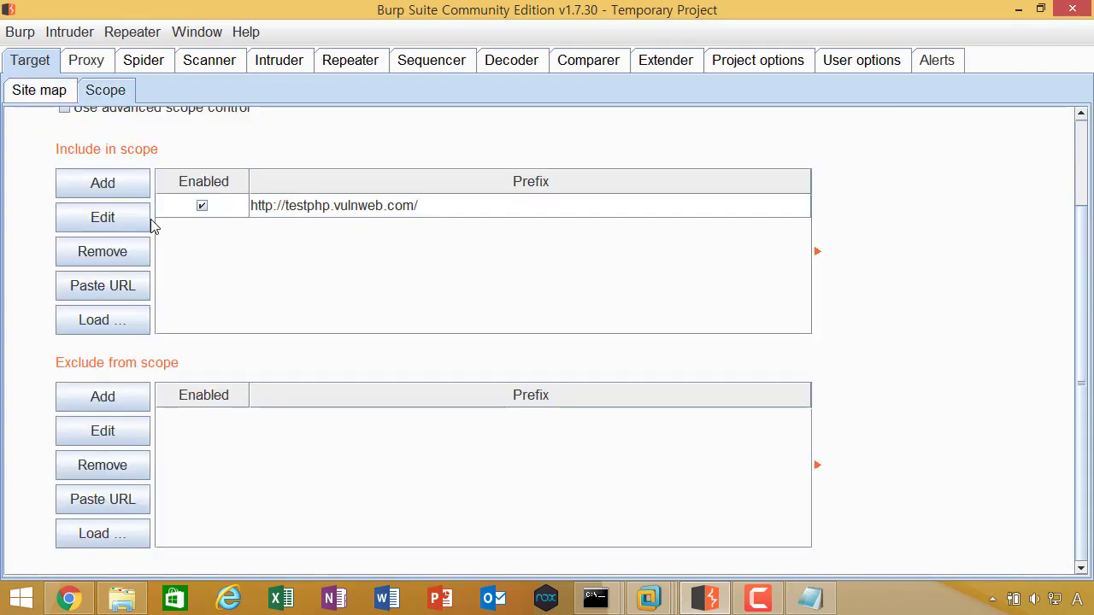
{"action": "scroll", "coordinate": [151, 206], "scroll_direction": "up", "scroll_amount": 2}
{"action": "left_click", "coordinate": [49, 92]}
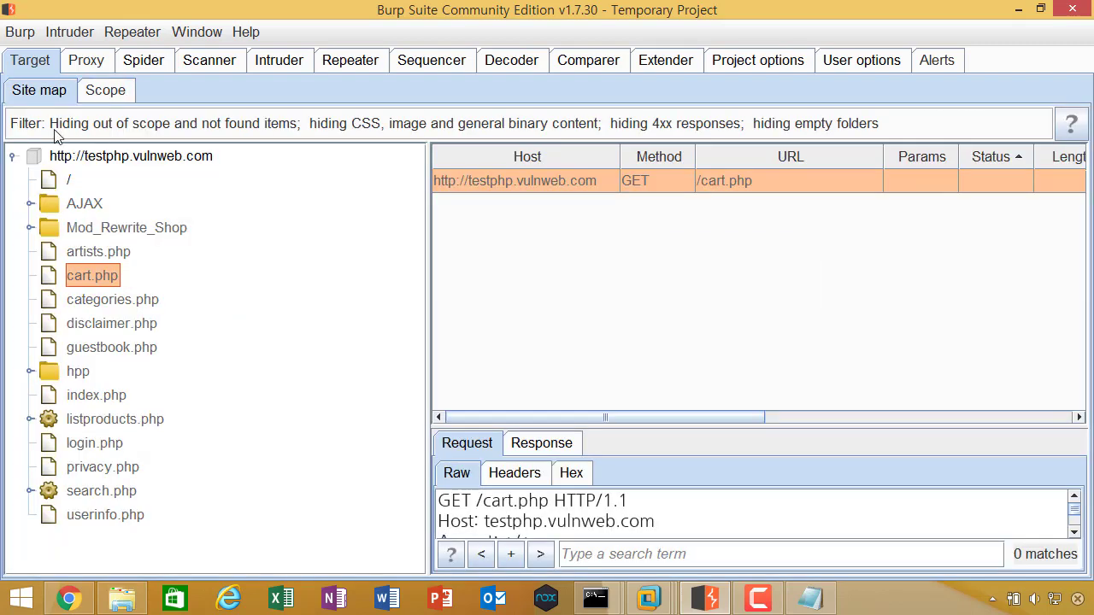
{"action": "left_click", "coordinate": [55, 125]}
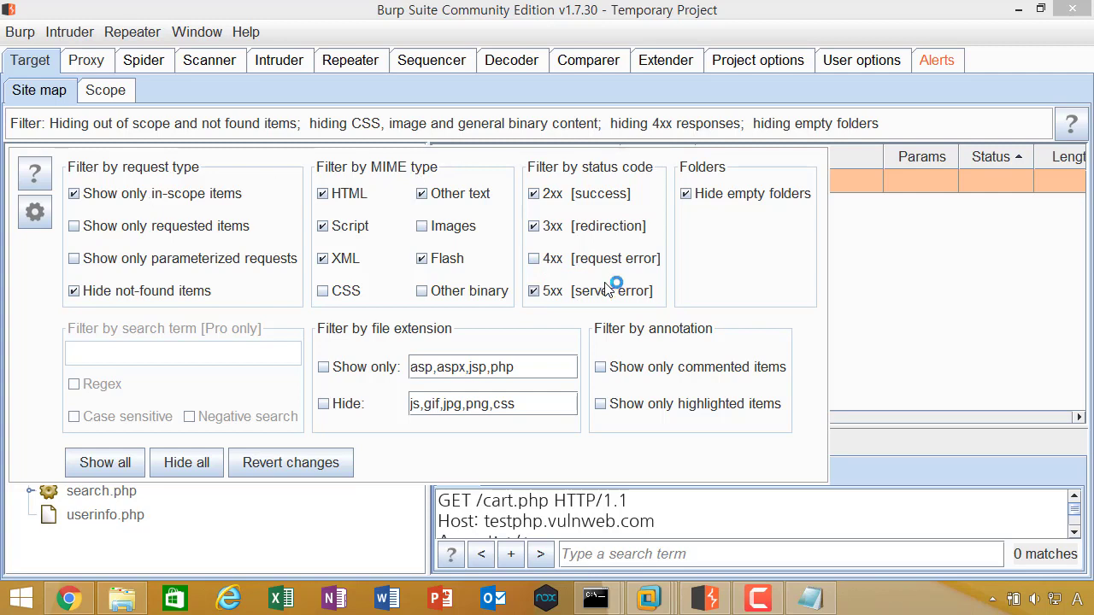
{"action": "left_click", "coordinate": [462, 369]}
{"action": "left_click_drag", "start_coordinate": [512, 370], "coordinate": [396, 369]}
{"action": "left_click", "coordinate": [514, 375]}
{"action": "left_click_drag", "start_coordinate": [540, 362], "coordinate": [352, 363]}
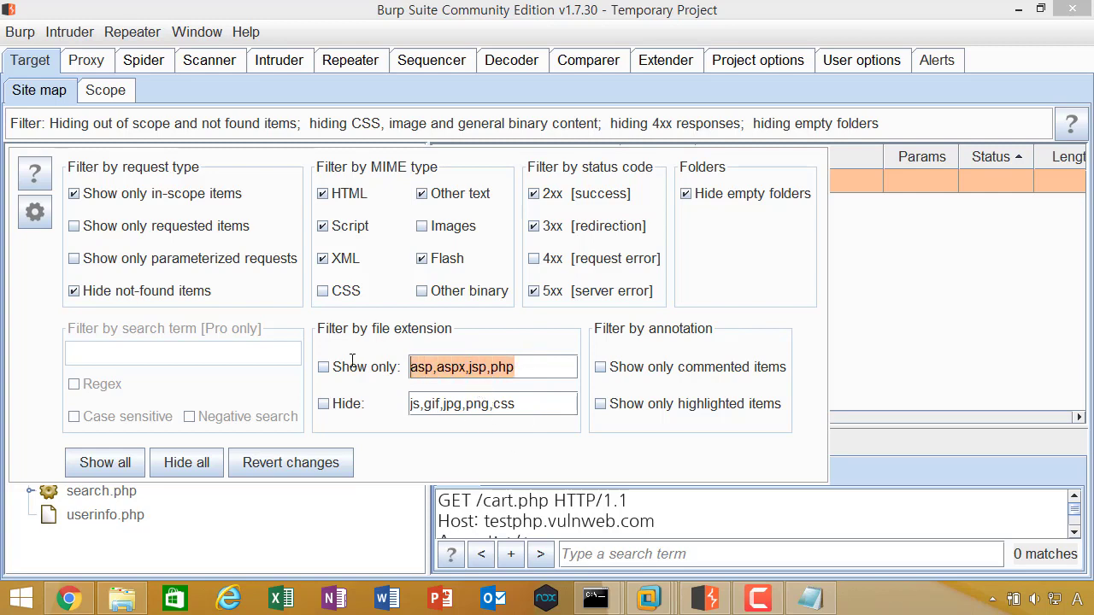
{"action": "left_click", "coordinate": [479, 367]}
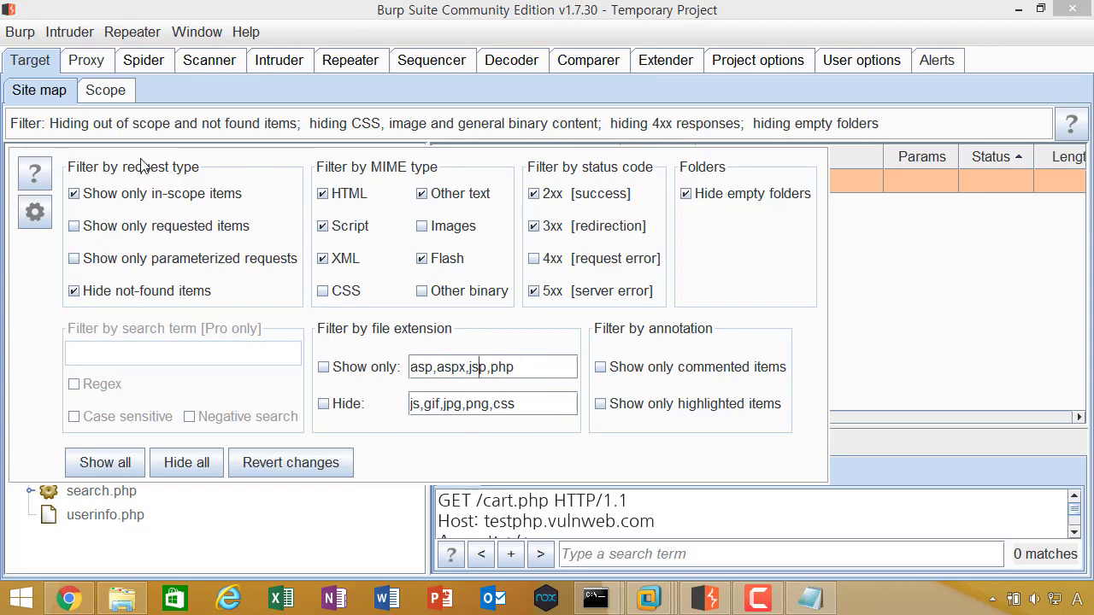
Step: Show out-of-scope hosts in the site map and restrict it to in-scope items again
{"action": "left_click", "coordinate": [134, 126]}
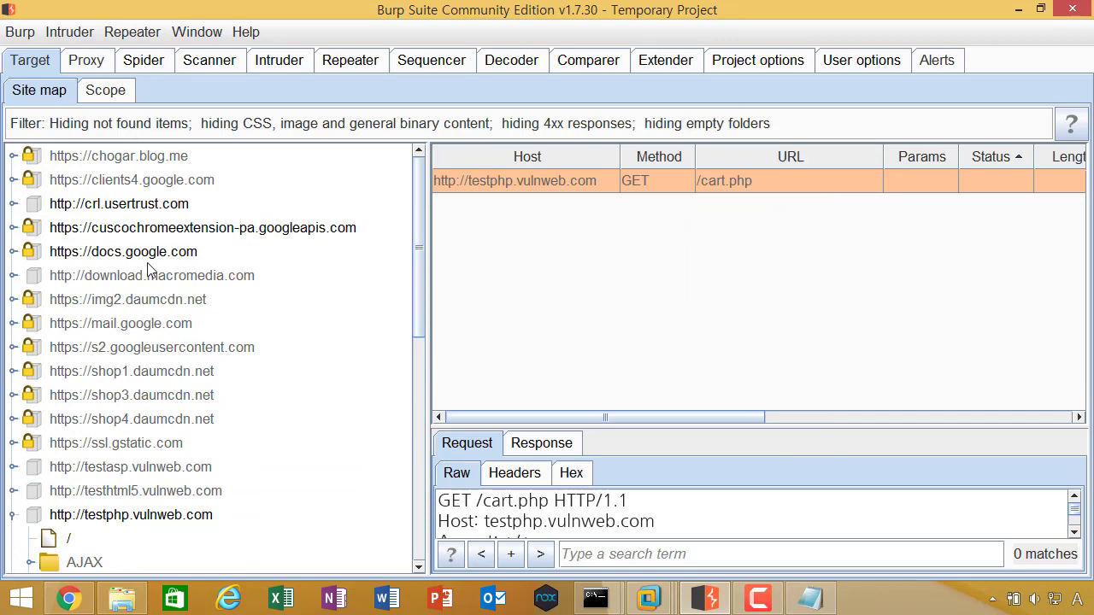
{"action": "left_click", "coordinate": [92, 127]}
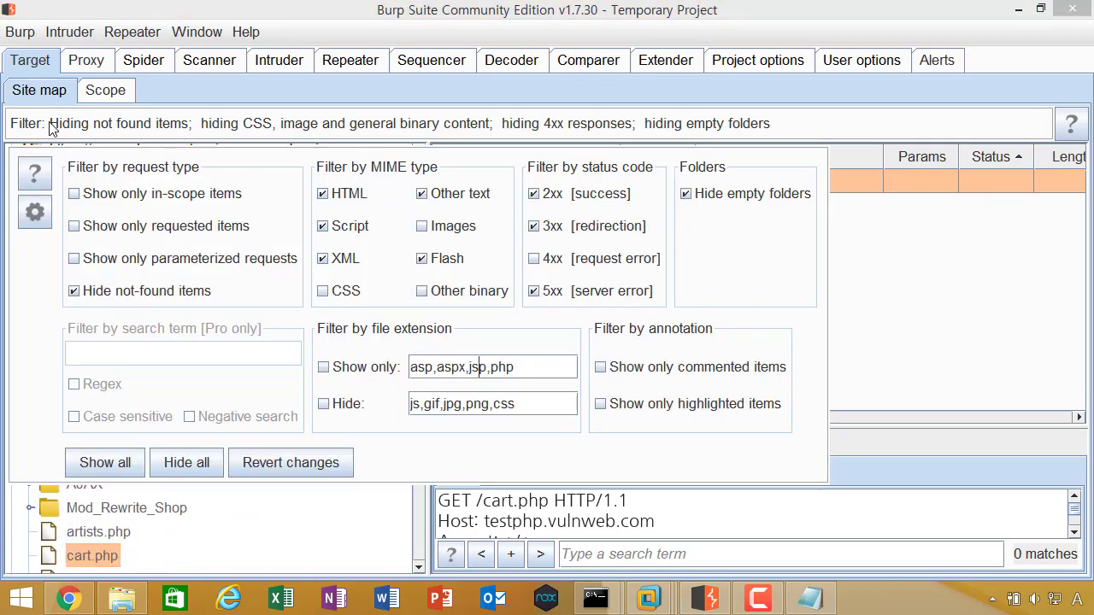
{"action": "left_click", "coordinate": [132, 198]}
{"action": "left_click", "coordinate": [130, 133]}
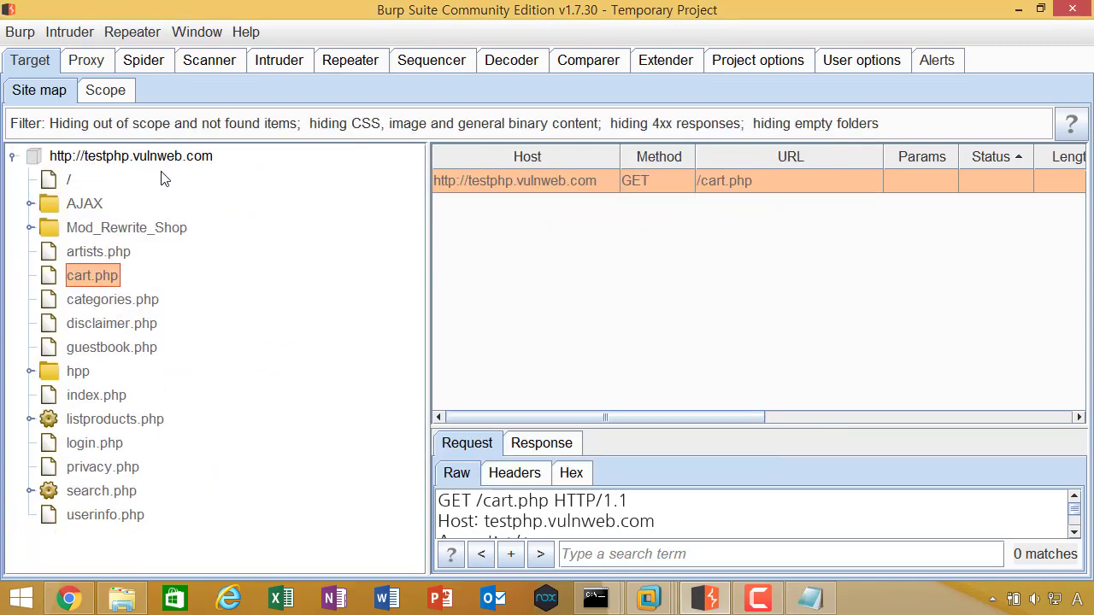
Step: Compare the target scope settings with the in-scope contents of the site map
{"action": "left_click", "coordinate": [109, 97]}
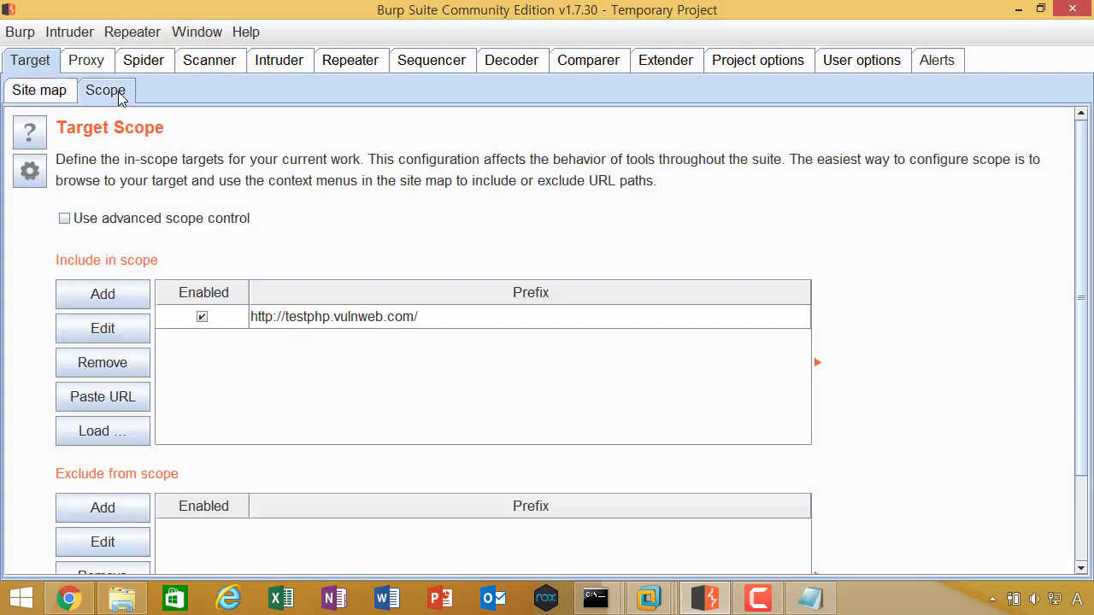
{"action": "left_click", "coordinate": [60, 96]}
{"action": "left_click", "coordinate": [113, 96]}
{"action": "left_click", "coordinate": [58, 95]}
{"action": "left_click", "coordinate": [109, 95]}
{"action": "left_click", "coordinate": [58, 96]}
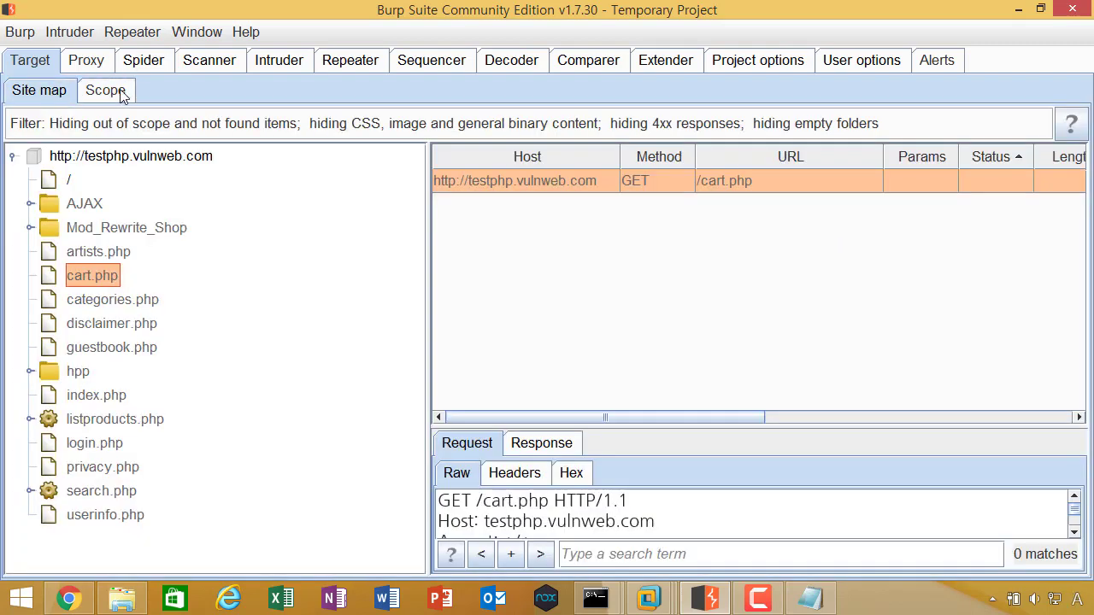
Step: Try advanced scope control for the target scope, switch it back off and return to the site map
{"action": "left_click", "coordinate": [121, 96]}
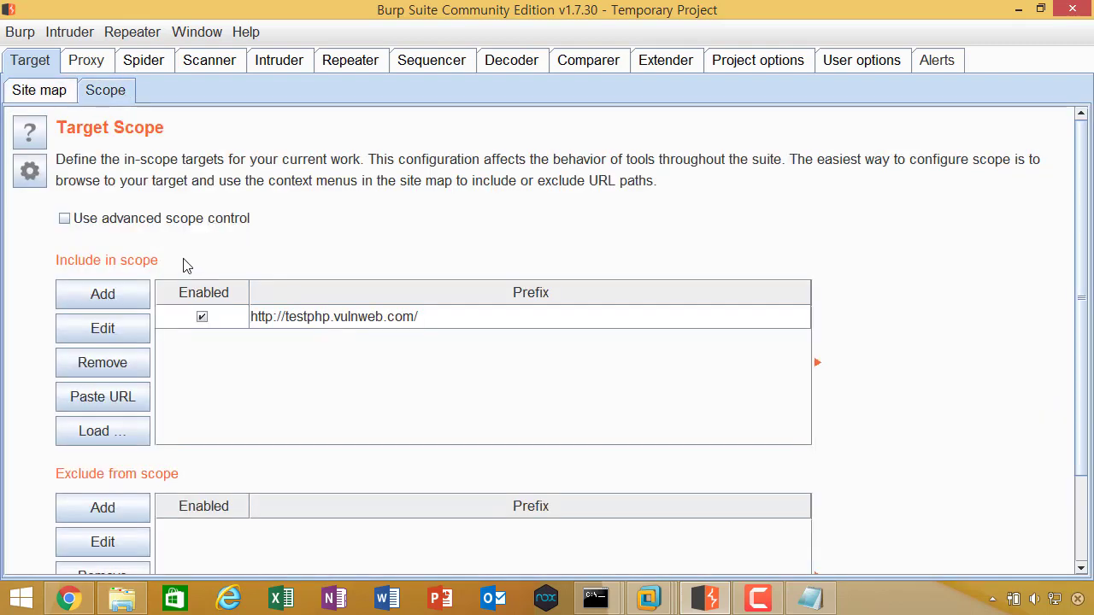
{"action": "scroll", "coordinate": [183, 262], "scroll_direction": "down", "scroll_amount": 3}
{"action": "left_click", "coordinate": [65, 155]}
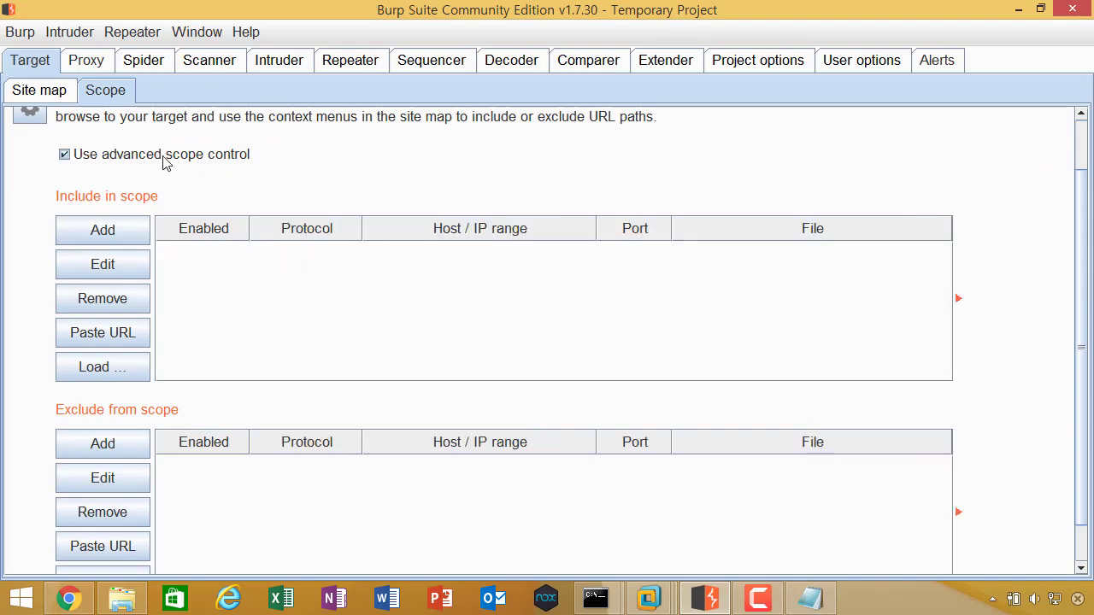
{"action": "left_click", "coordinate": [164, 157]}
{"action": "left_click", "coordinate": [51, 94]}
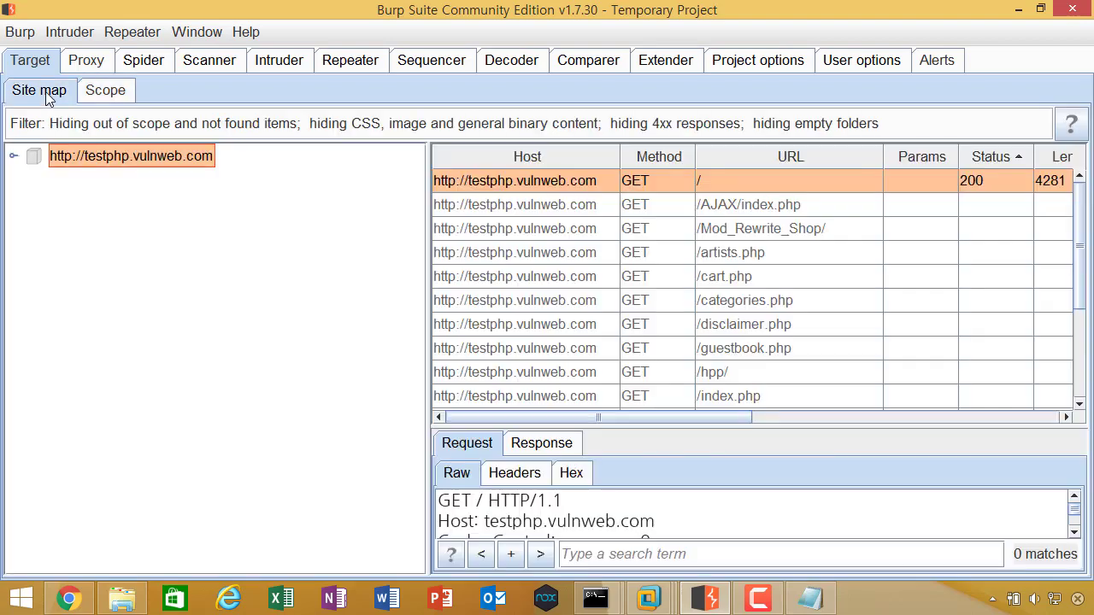
Step: Review the Spider status and scope settings and the actions available for the testphp.vulnweb.com host, including spidering and engagement tools
{"action": "left_click", "coordinate": [14, 157]}
{"action": "left_click", "coordinate": [15, 157]}
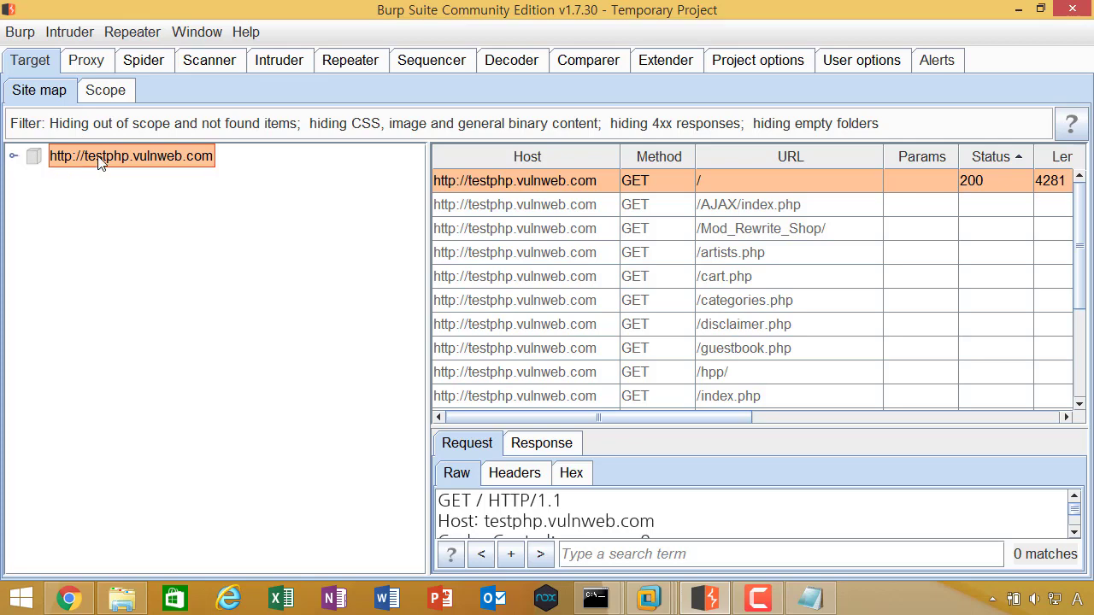
{"action": "left_click", "coordinate": [144, 62]}
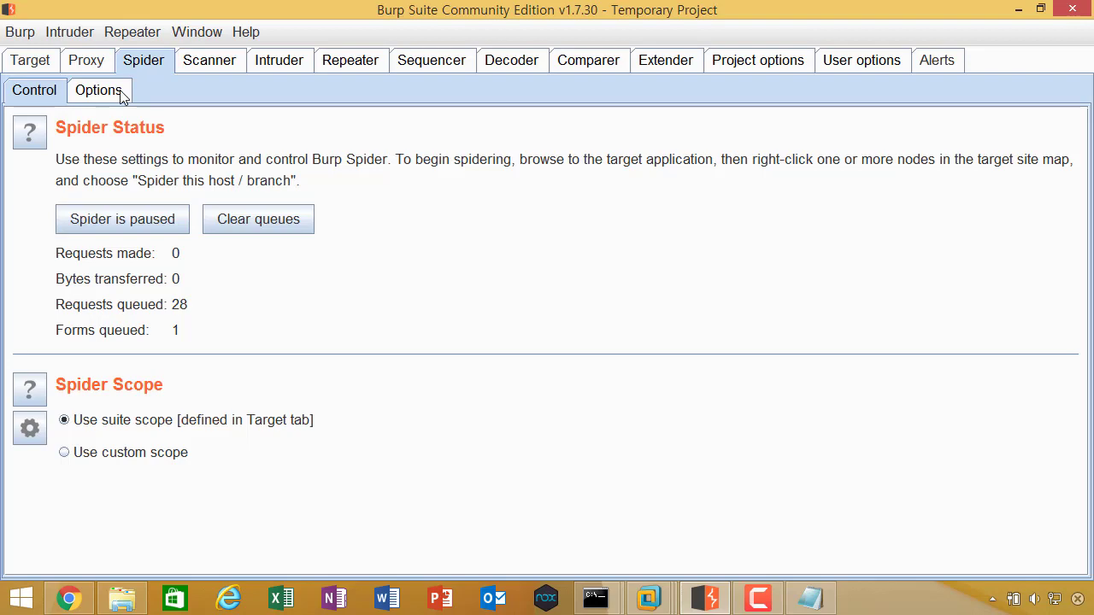
{"action": "left_click", "coordinate": [47, 62]}
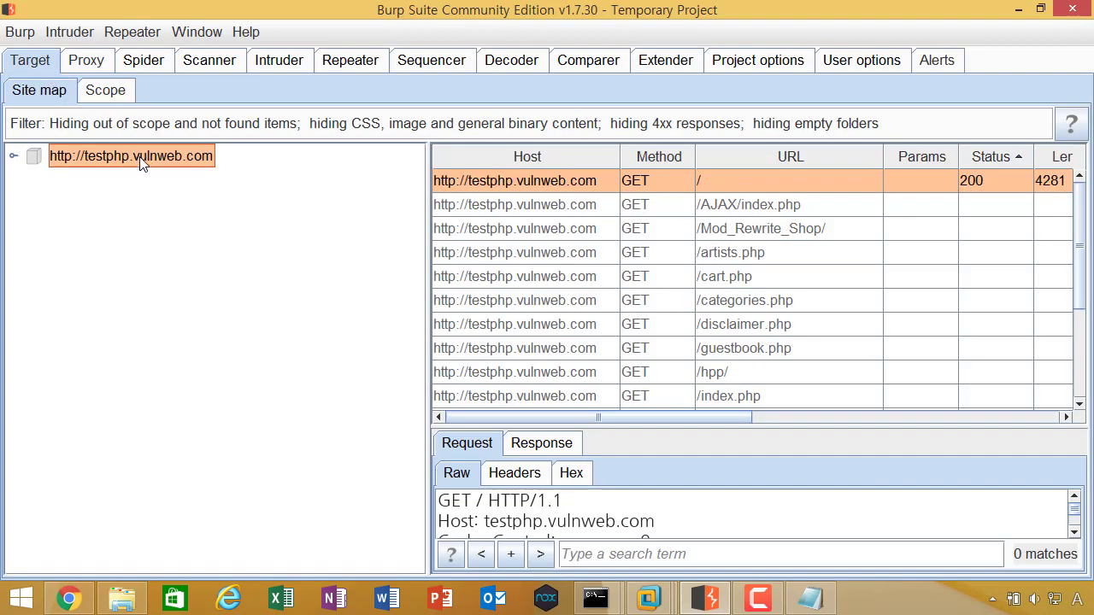
{"action": "right_click", "coordinate": [140, 159]}
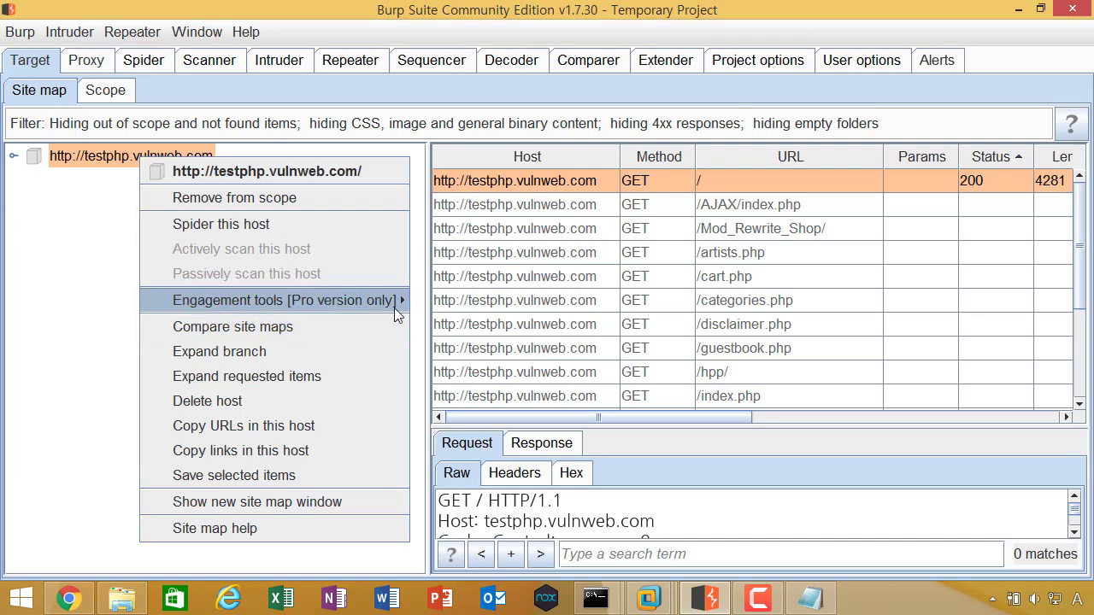
{"action": "mouse_move", "coordinate": [264, 312]}
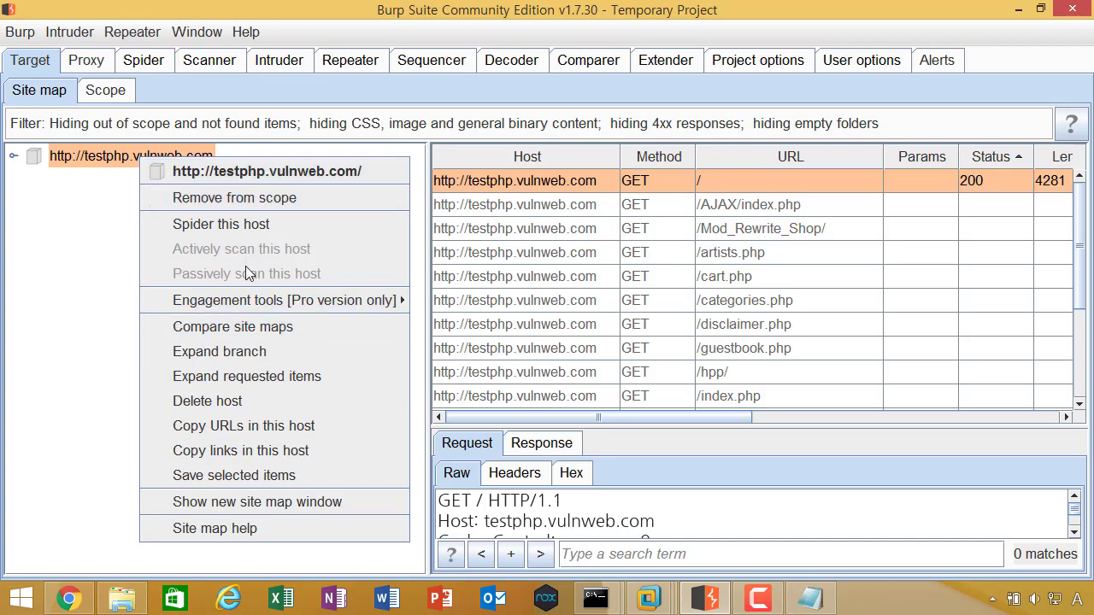
{"action": "left_click", "coordinate": [91, 197]}
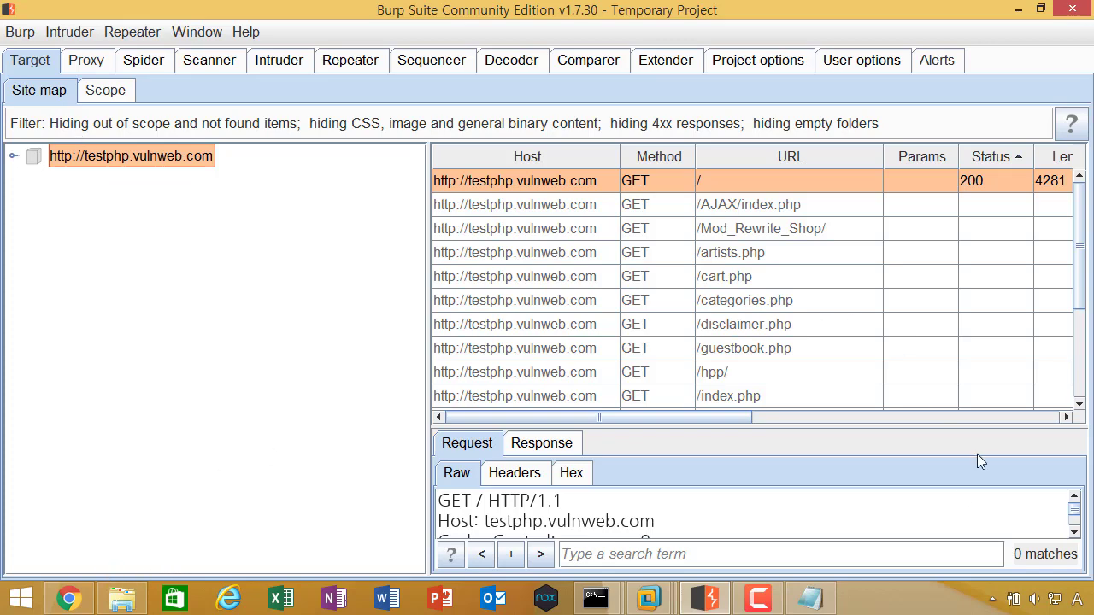
Step: Switch to Notepad to review the list of practice environment types and return to Burp Suite
{"action": "left_click", "coordinate": [810, 598]}
{"action": "left_click_drag", "start_coordinate": [593, 295], "coordinate": [130, 122]}
{"action": "left_click", "coordinate": [325, 302]}
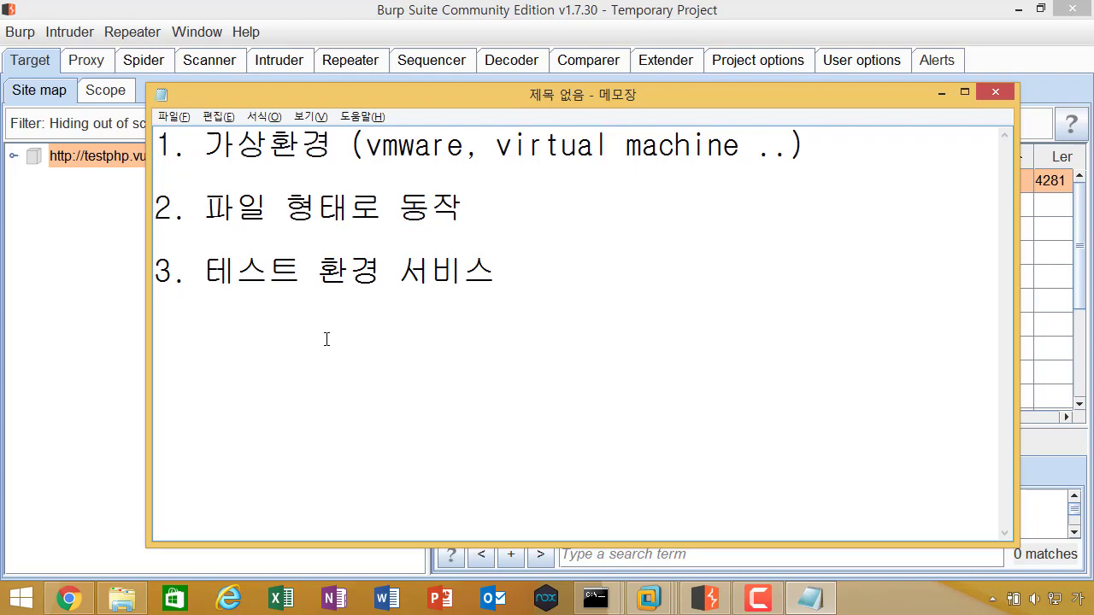
{"action": "left_click", "coordinate": [85, 295]}
Step: Expand the testphp.vulnweb.com host in the site map and review the site map filter's options
{"action": "left_click", "coordinate": [13, 157]}
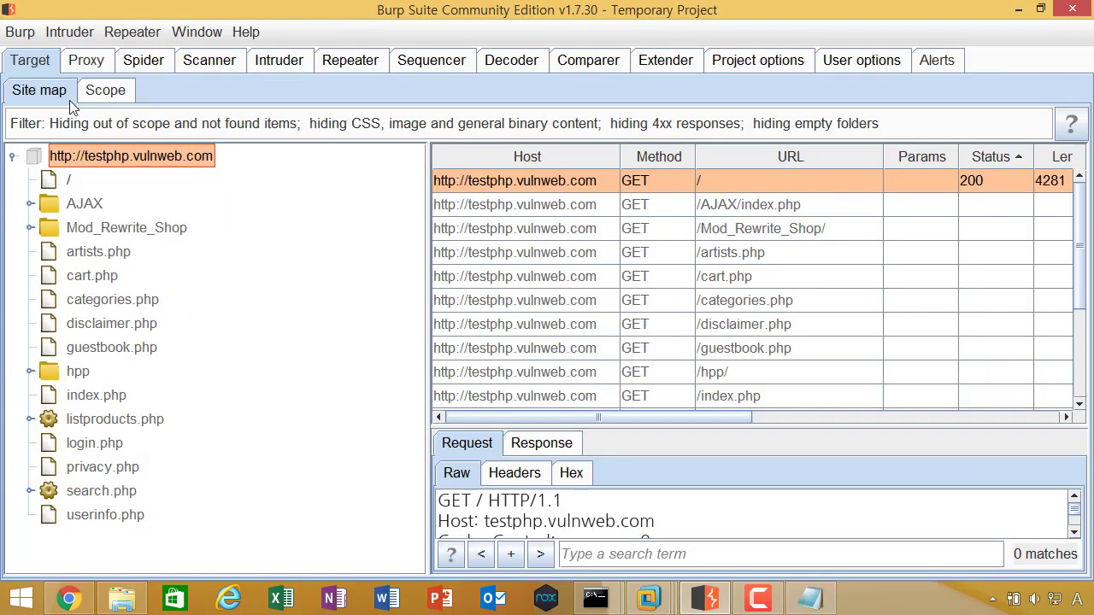
{"action": "left_click", "coordinate": [69, 124]}
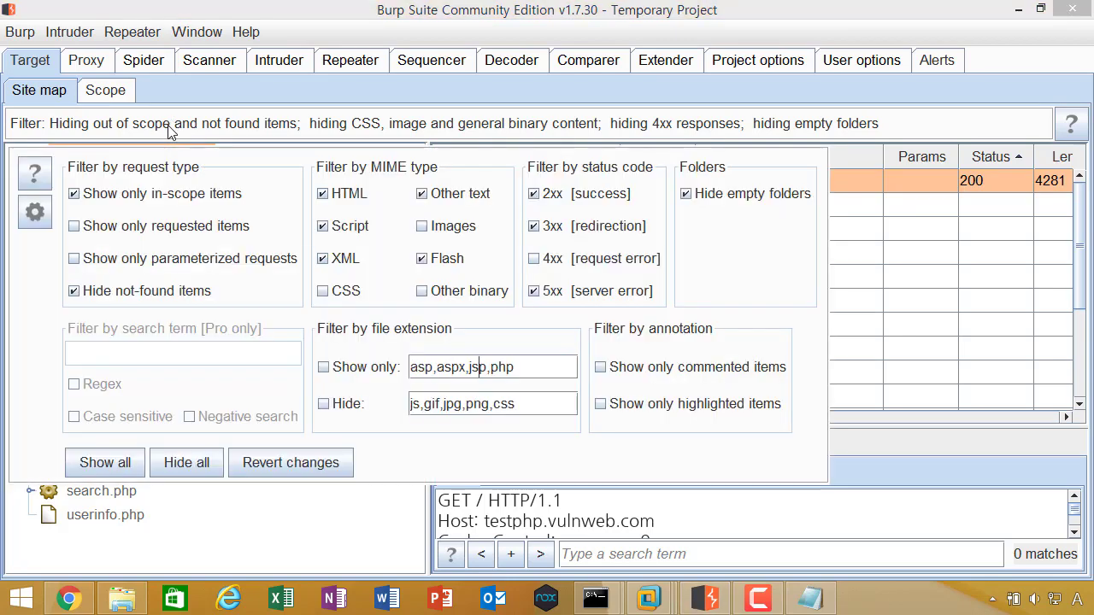
{"action": "left_click", "coordinate": [168, 129]}
{"action": "left_click", "coordinate": [168, 130]}
{"action": "left_click", "coordinate": [73, 99]}
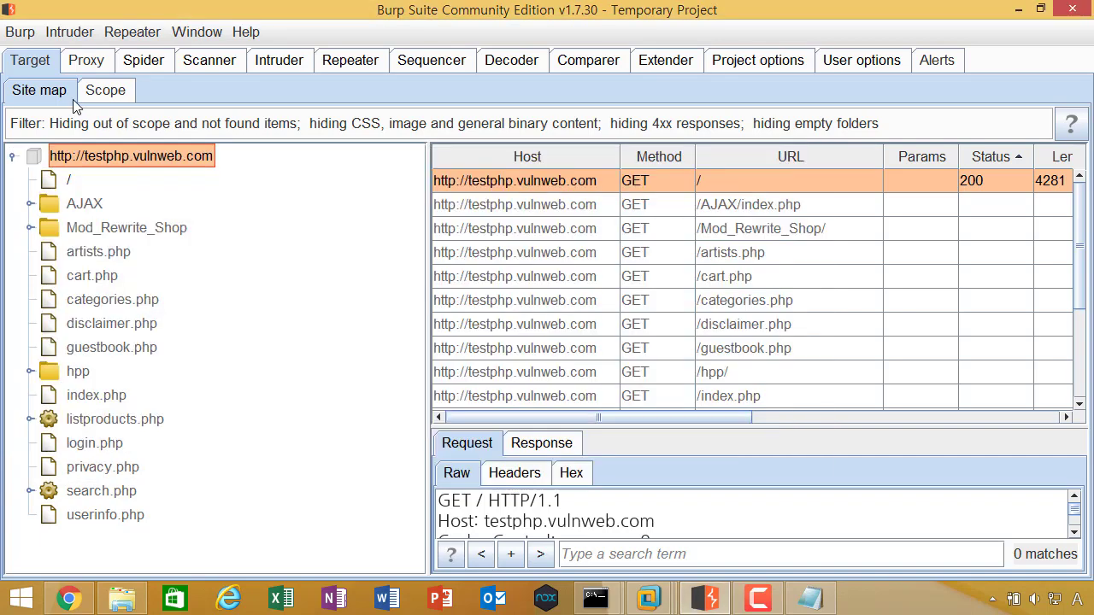
{"action": "right_click", "coordinate": [176, 162]}
{"action": "left_click", "coordinate": [168, 160]}
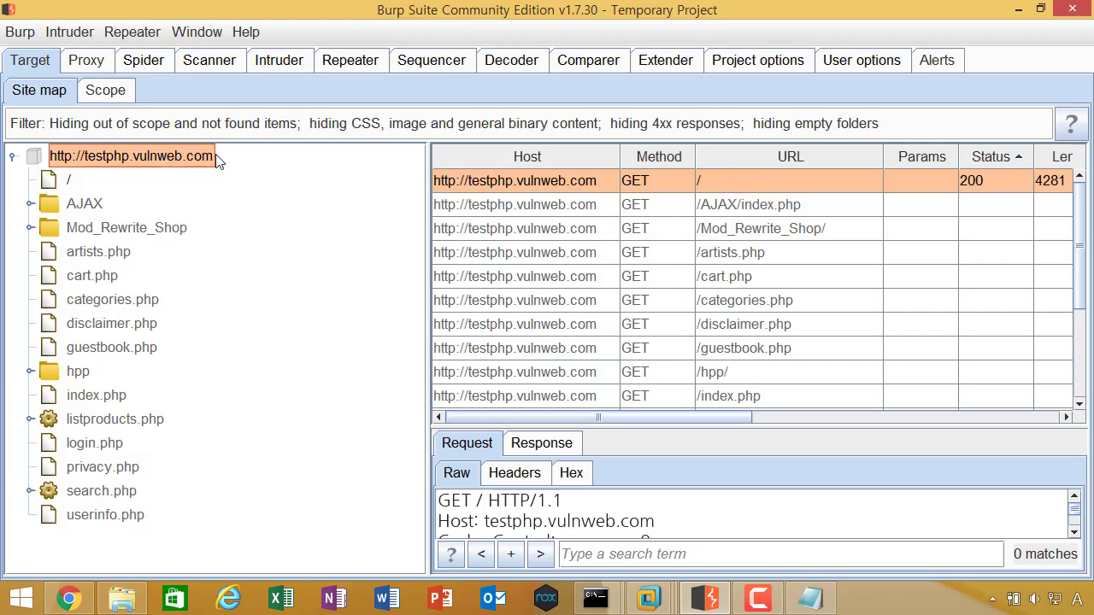